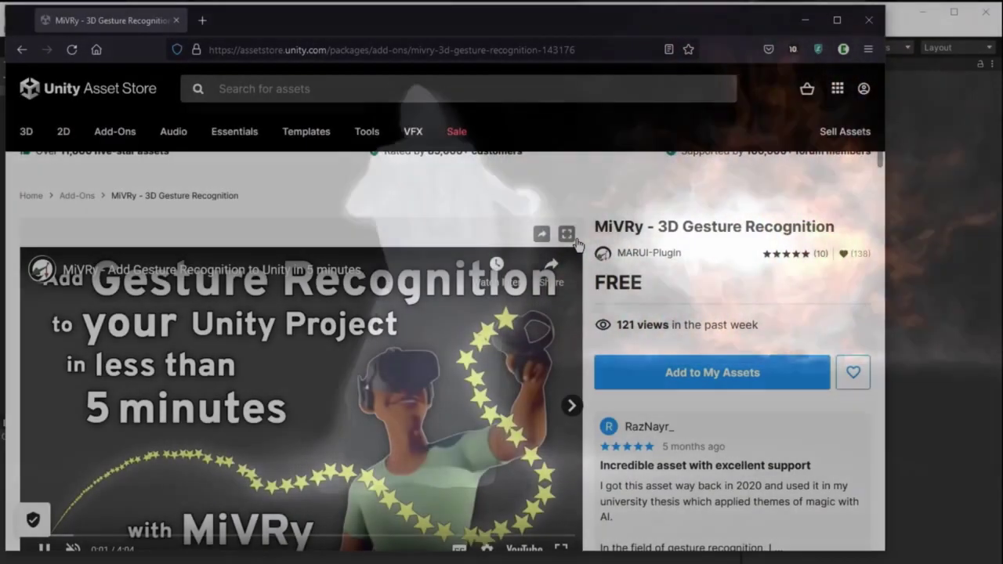
# Step: Scroll down the MiVRy - 3D Gesture Recognition Asset Store page
pyautogui.scroll(-2, 576, 245)
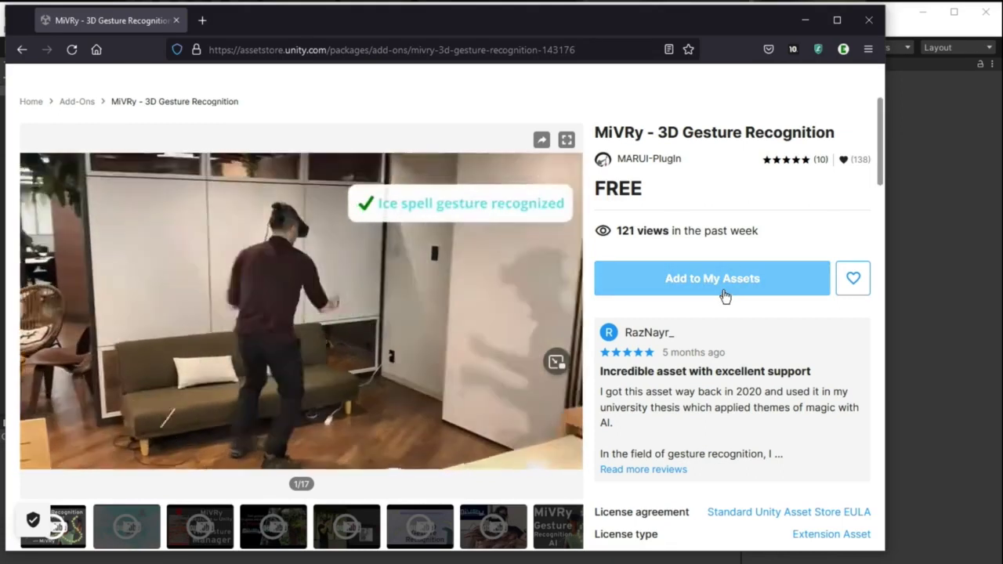
# Step: Add the free MiVRy asset, then view its details under My Assets in the Package Manager
pyautogui.click(724, 295)
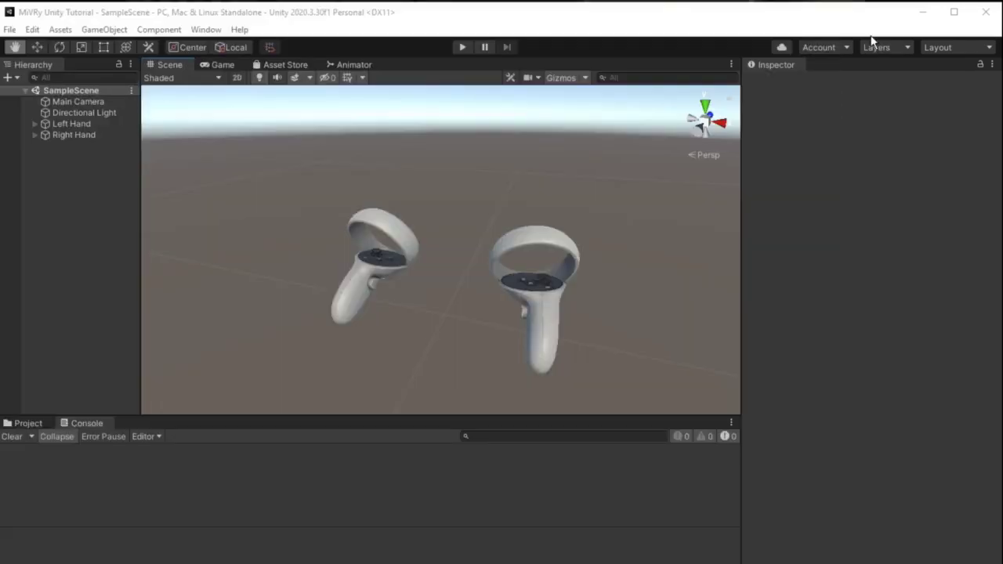
pyautogui.click(206, 32)
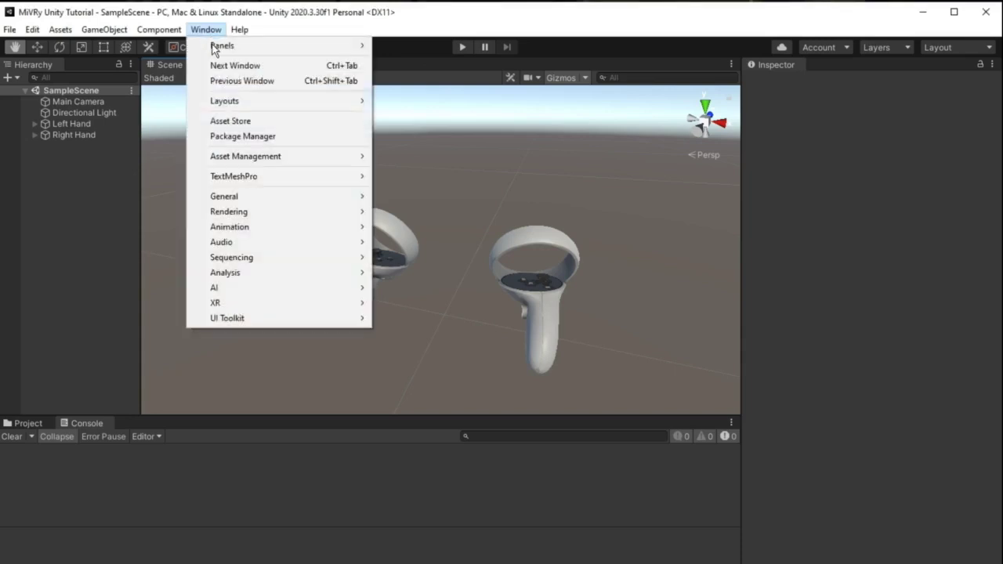
pyautogui.click(246, 140)
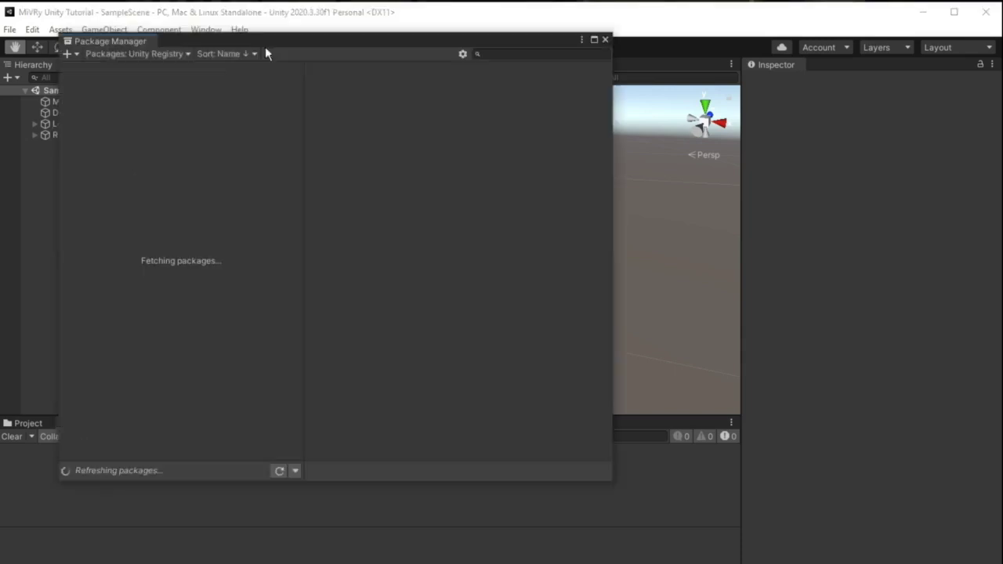
pyautogui.click(182, 55)
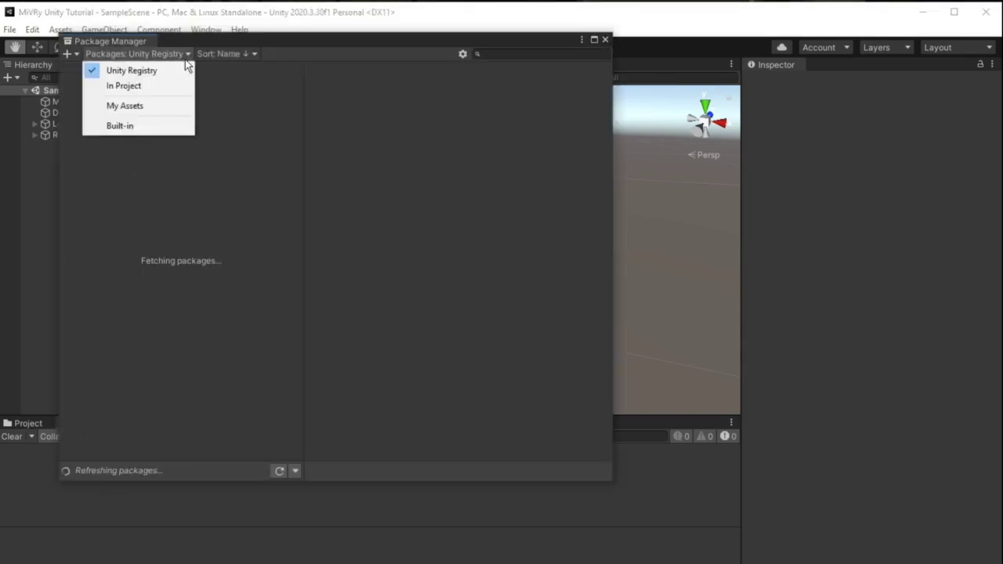
pyautogui.click(168, 113)
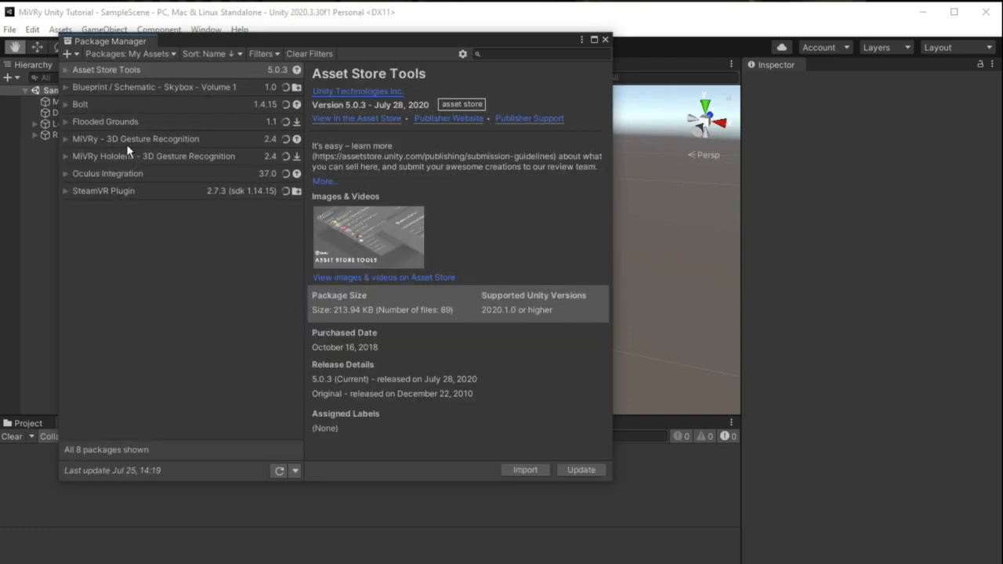
pyautogui.click(128, 141)
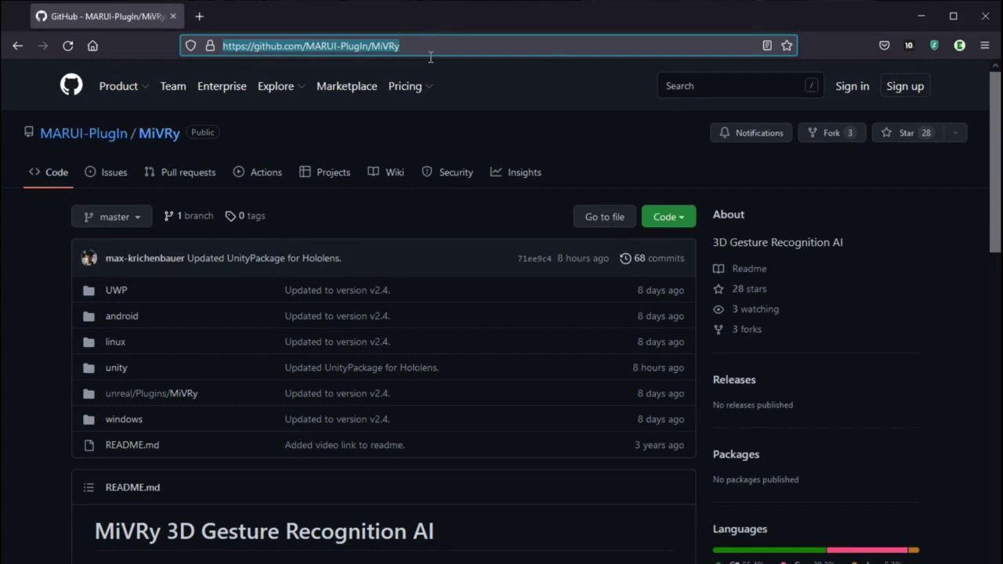
# Step: Open the unity folder of the MARUI-PlugIn/MiVRy GitHub repository
pyautogui.click(66, 368)
pyautogui.scroll(-2, 70, 355)
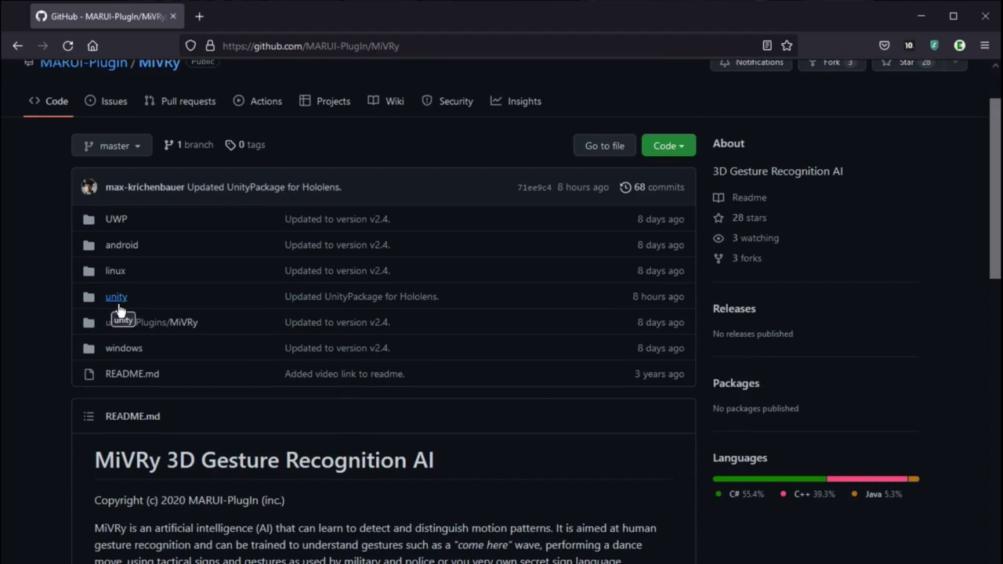
pyautogui.click(117, 298)
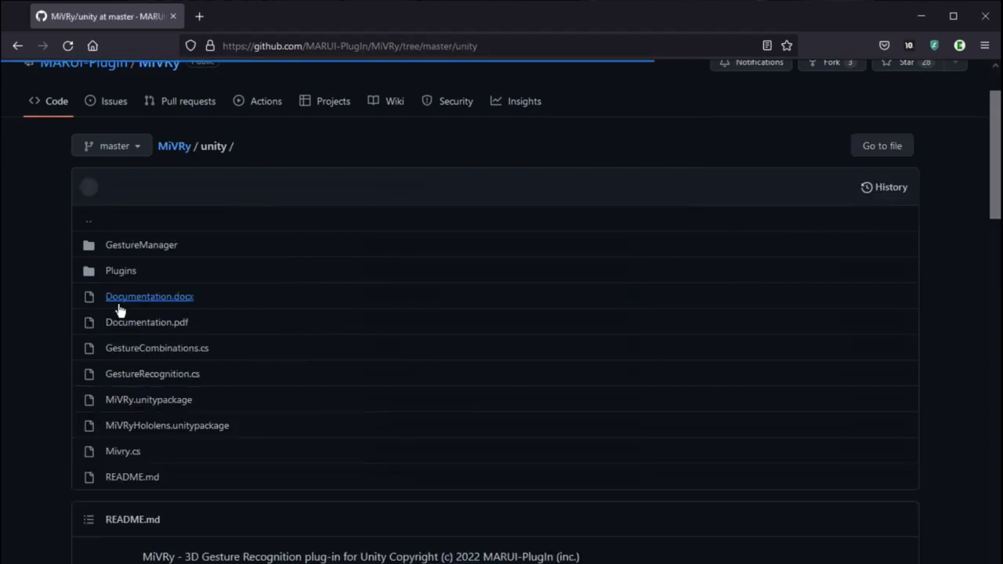
pyautogui.scroll(-2, 298, 323)
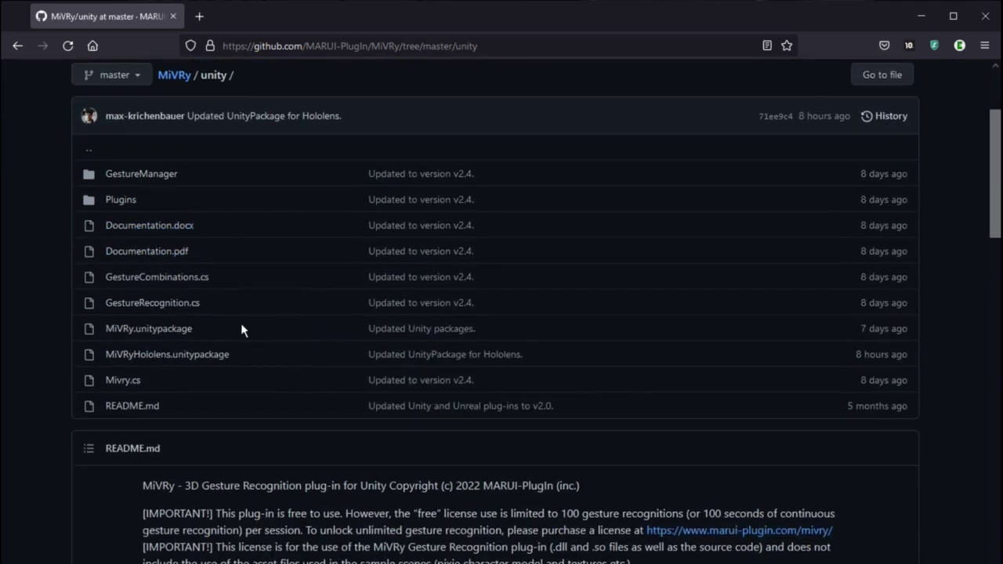
# Step: Download MiVRy.unitypackage and save it into the Downloads folder
pyautogui.click(160, 339)
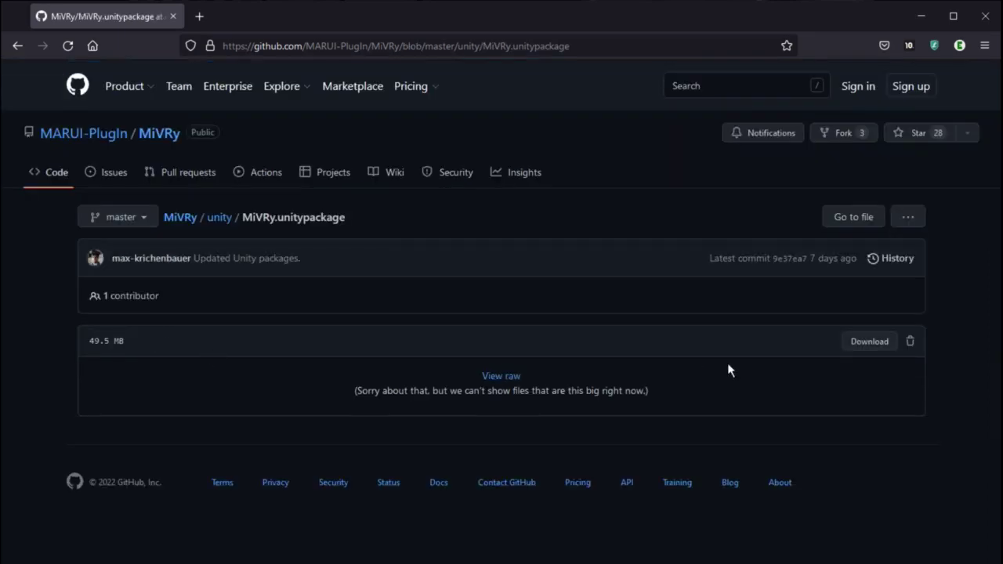
pyautogui.click(870, 341)
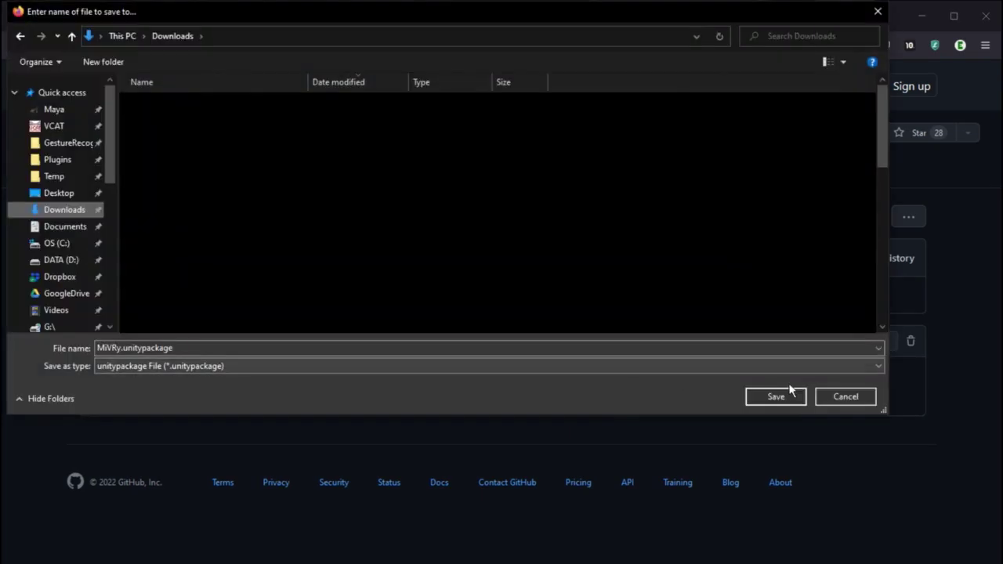
pyautogui.click(791, 402)
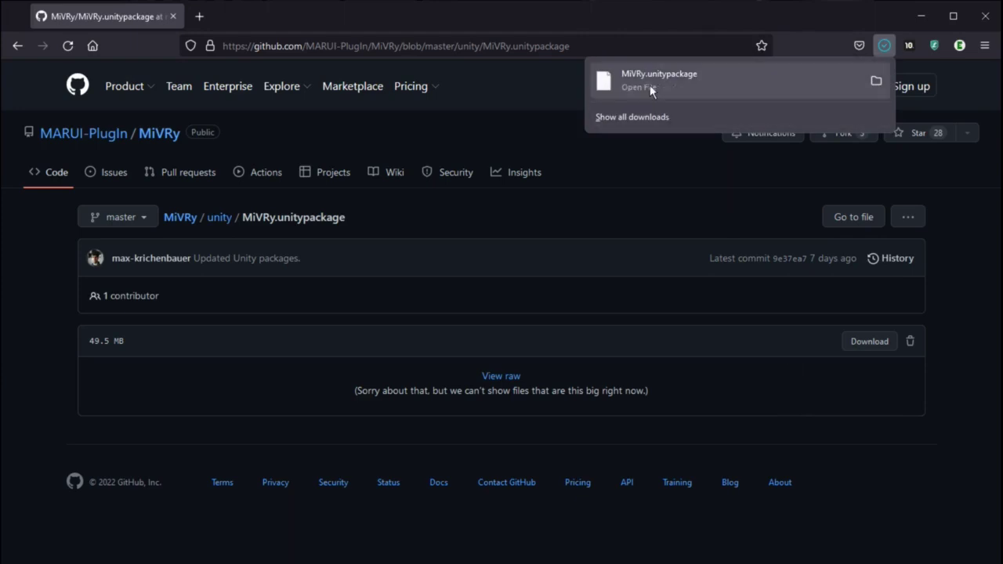
pyautogui.click(985, 16)
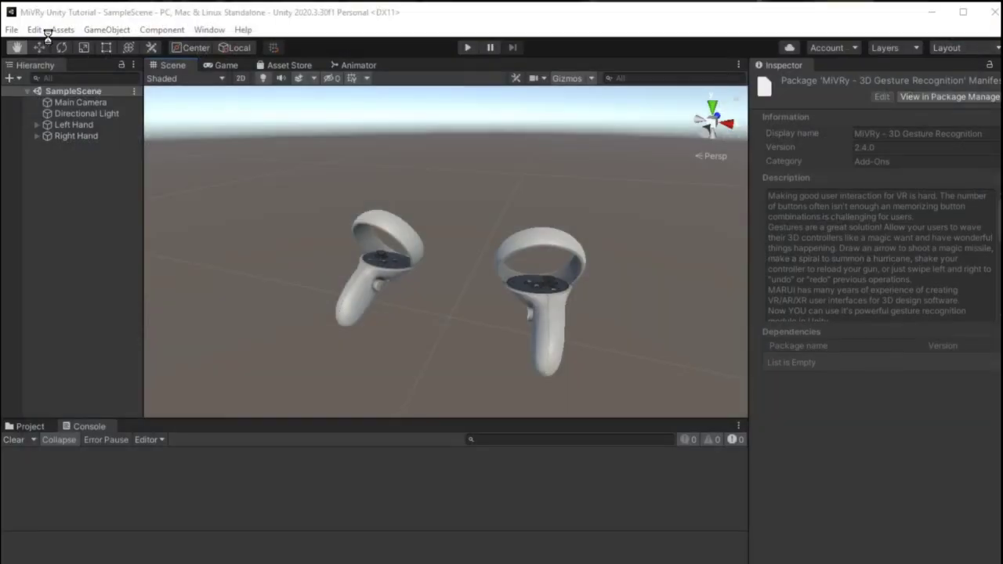
# Step: Import MiVRy.unitypackage from Downloads into Unity as a custom package
pyautogui.click(41, 29)
pyautogui.moveTo(61, 30)
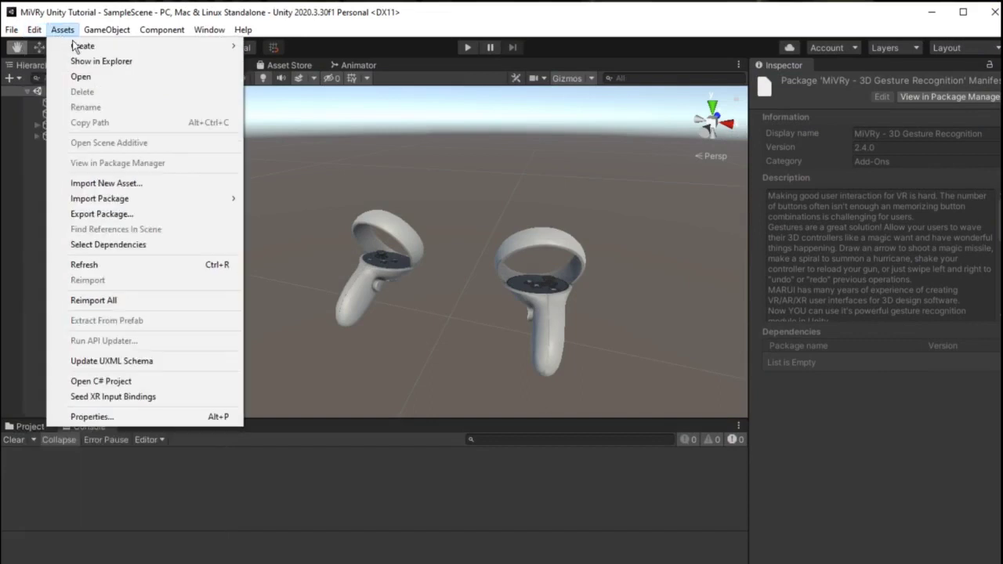
pyautogui.moveTo(131, 198)
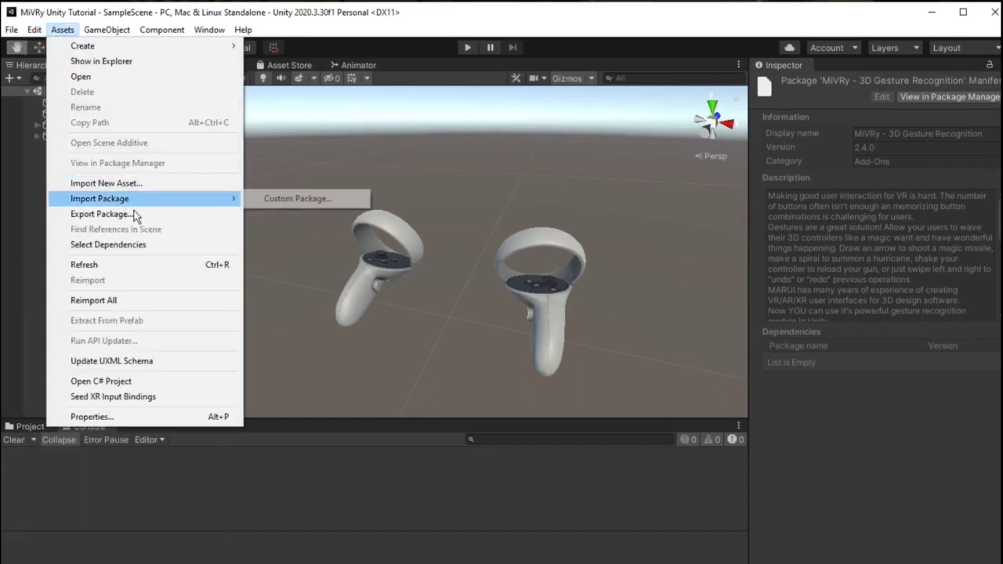
pyautogui.click(287, 205)
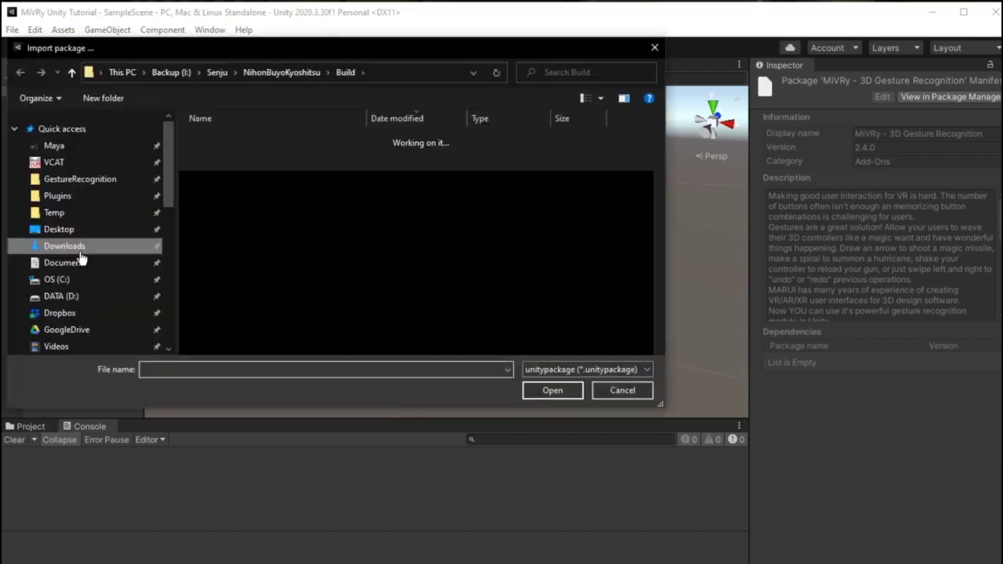
pyautogui.click(241, 158)
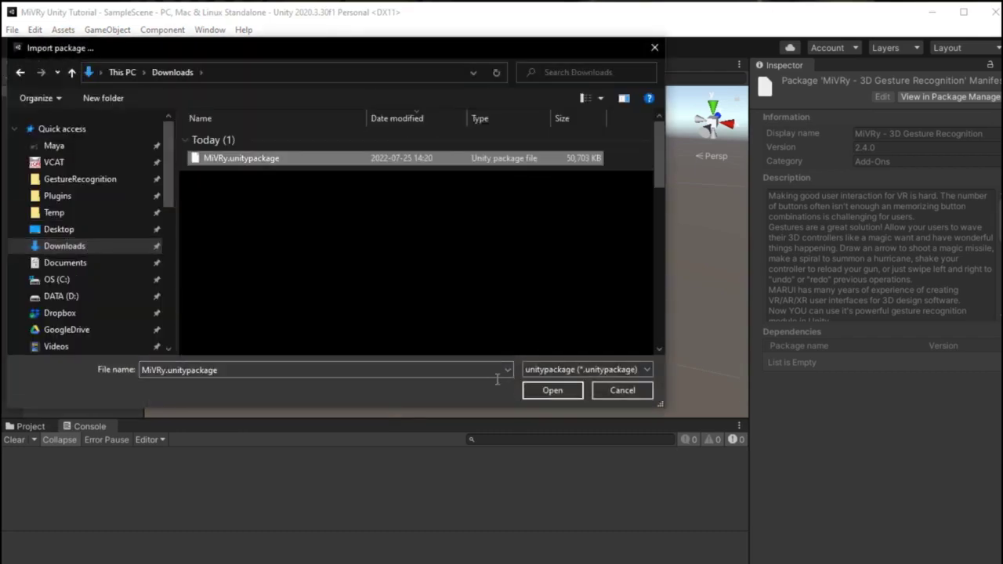
pyautogui.click(541, 392)
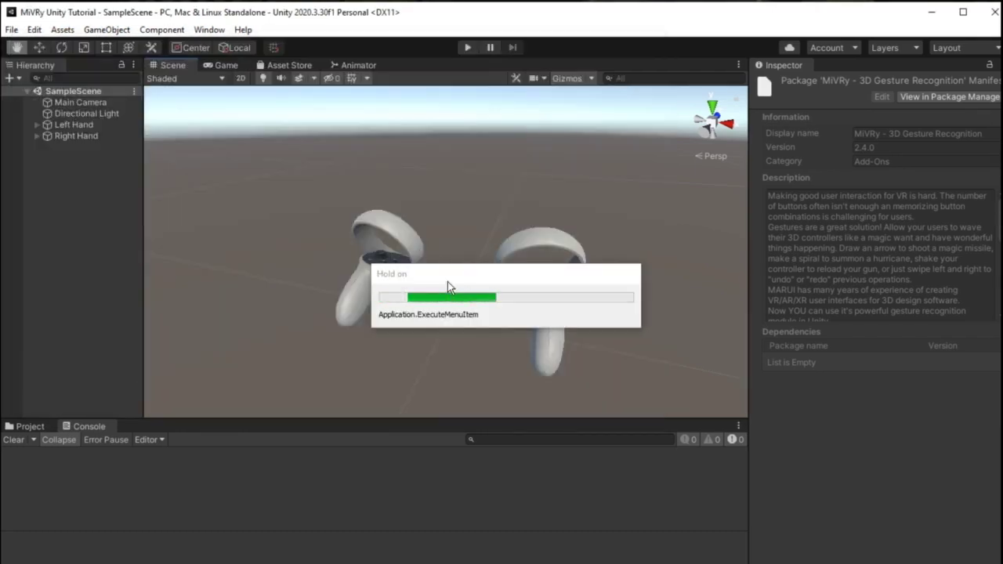
# Step: Enlarge the import file list and exclude the Samples folder and README.txt
pyautogui.moveTo(274, 335); pyautogui.dragTo(270, 558)
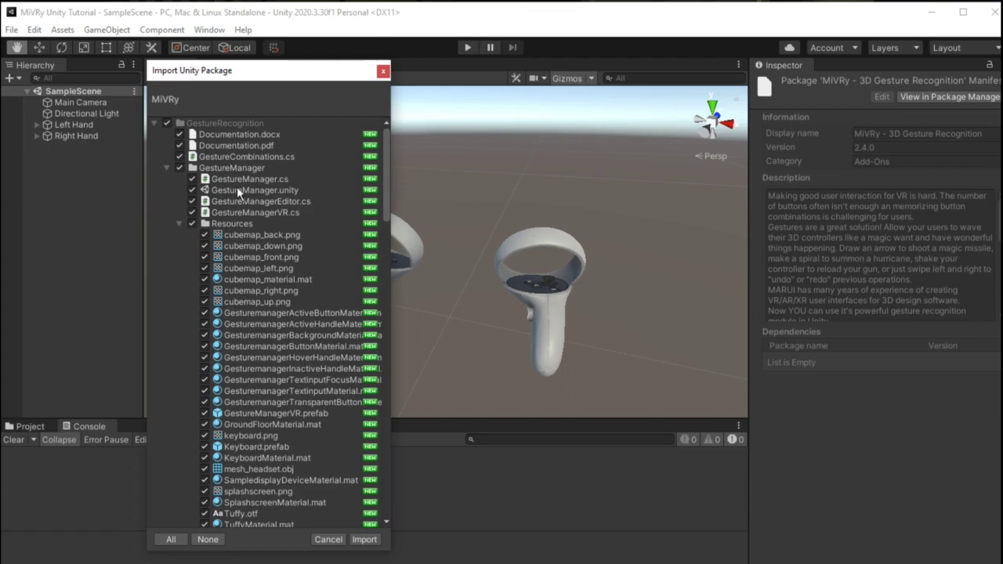
pyautogui.scroll(-3, 253, 224)
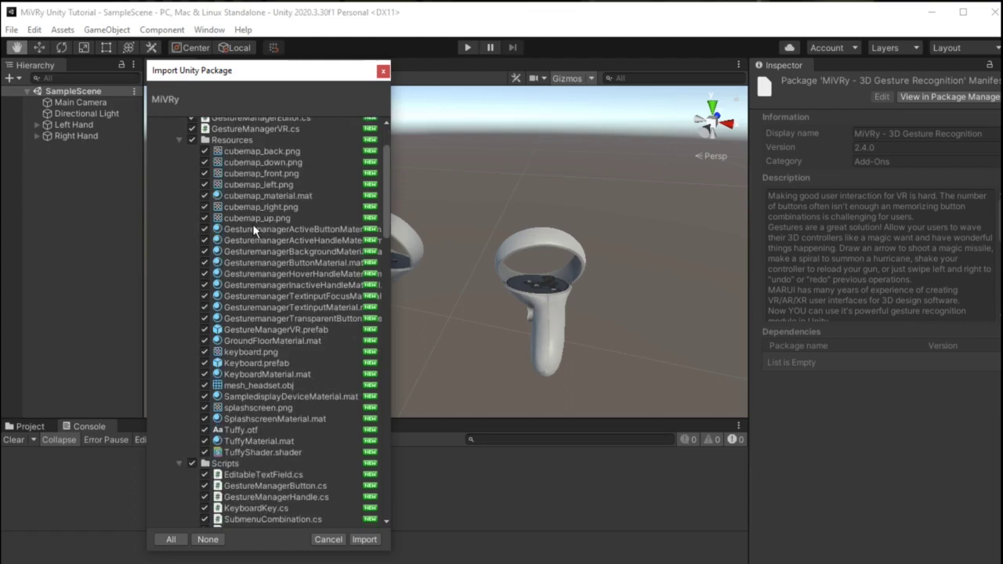
pyautogui.scroll(-20, 252, 225)
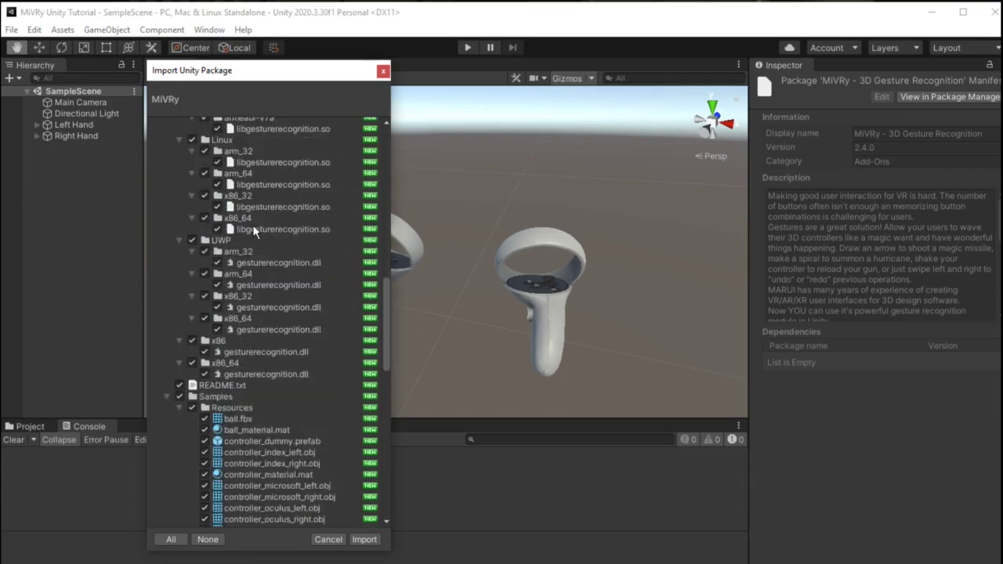
pyautogui.scroll(-20, 252, 225)
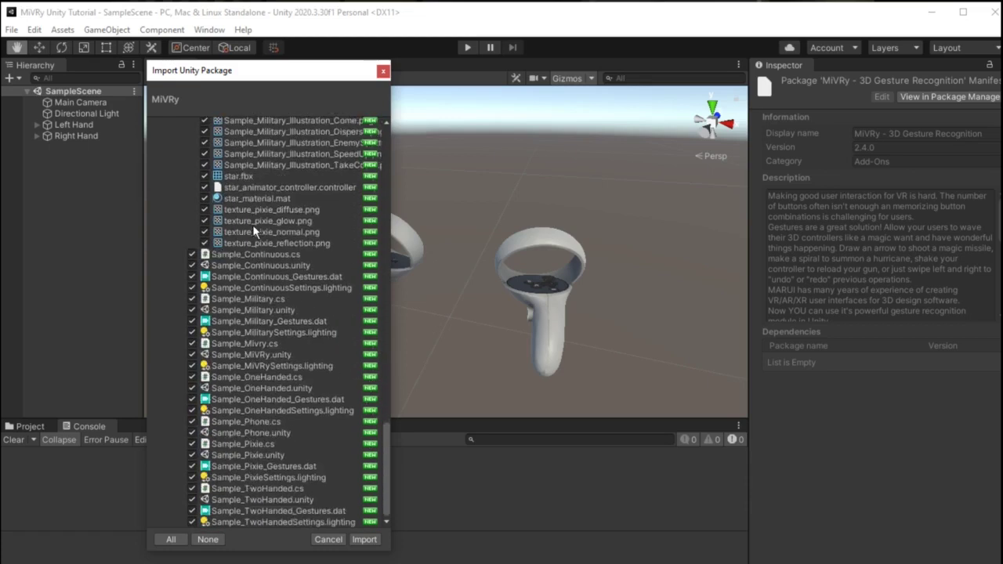
pyautogui.scroll(20, 252, 224)
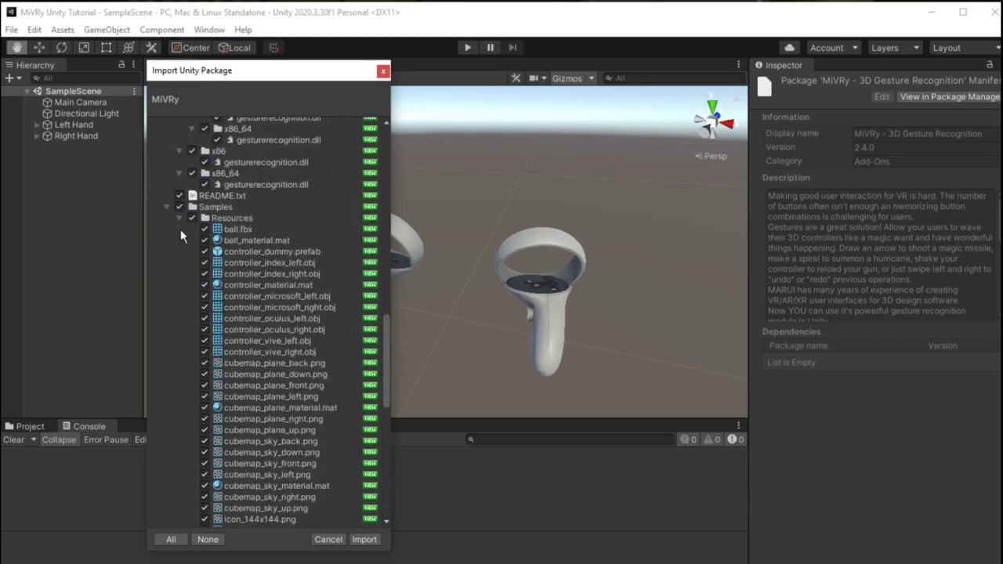
pyautogui.click(181, 219)
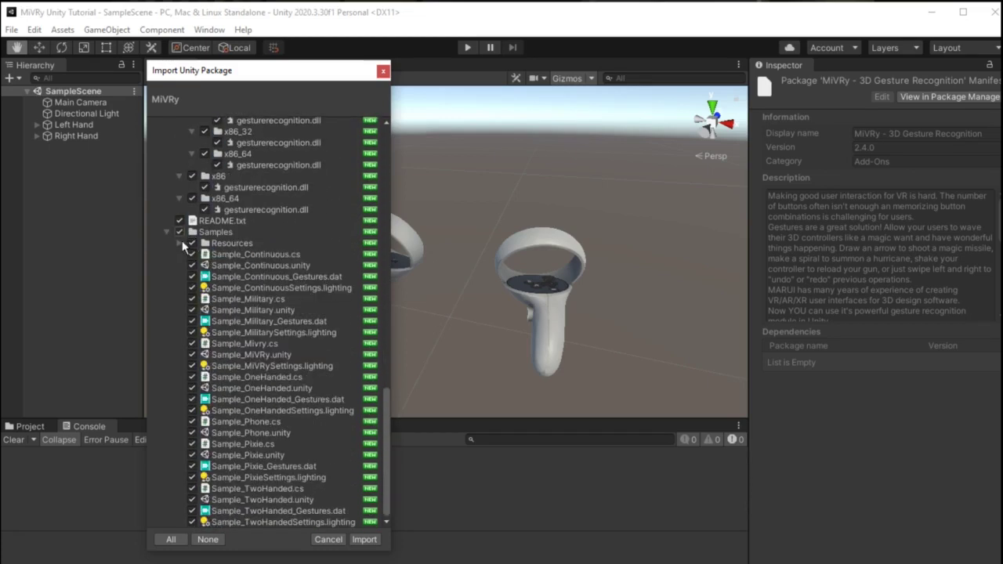
pyautogui.click(171, 234)
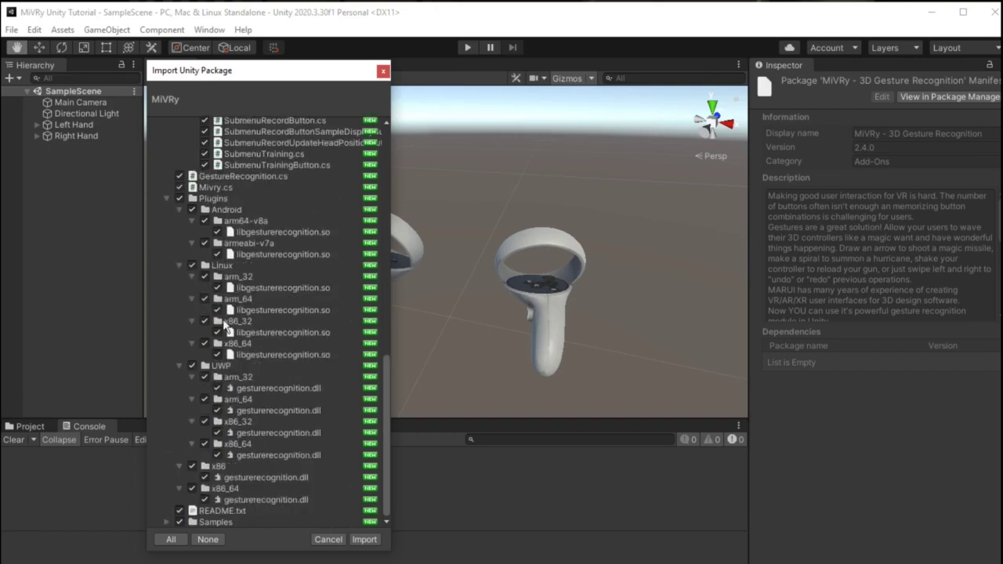
pyautogui.click(180, 522)
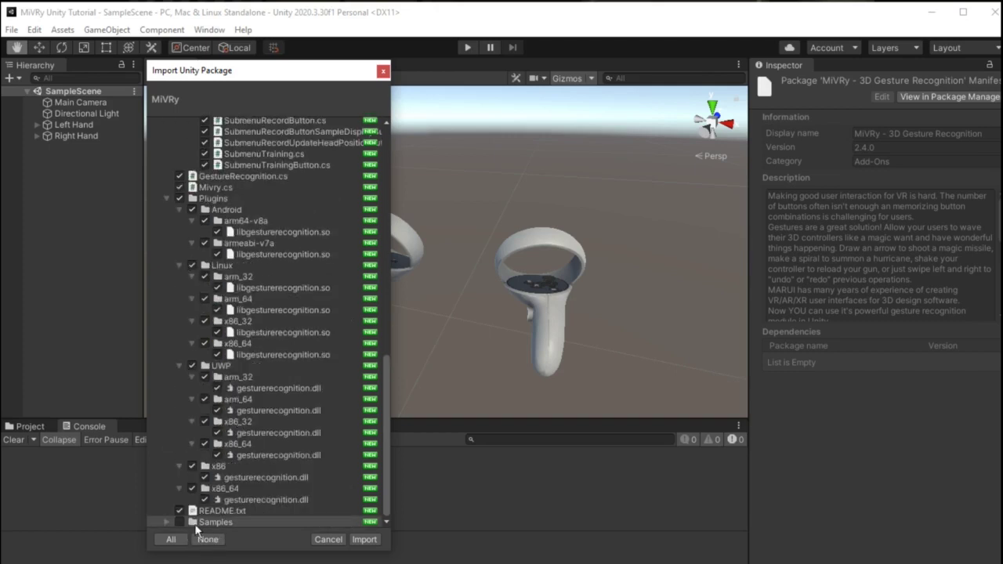
pyautogui.click(200, 510)
# Step: Review the GestureManager and Plugins scripts, then import the remaining MiVRy files
pyautogui.scroll(3, 229, 236)
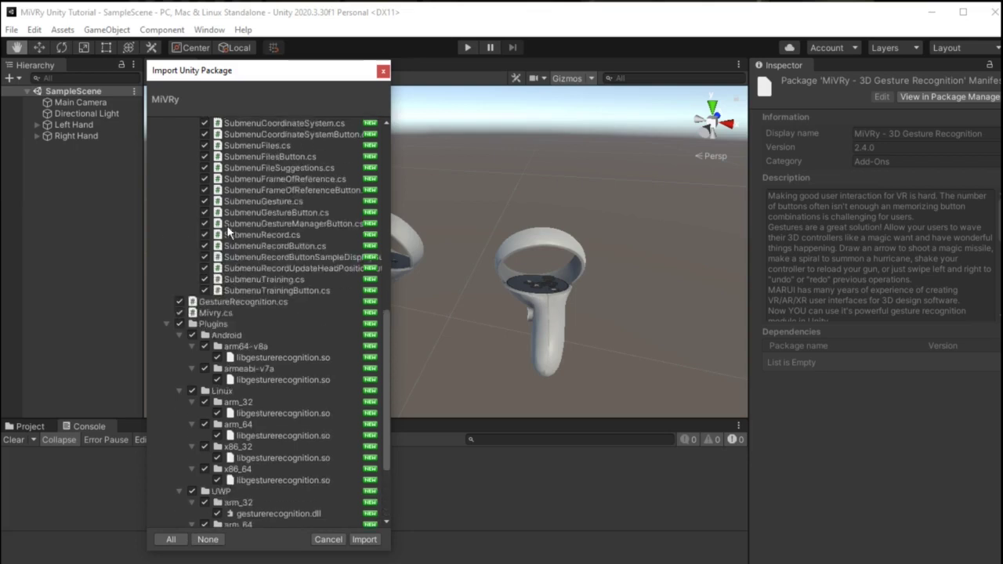
pyautogui.scroll(10, 227, 231)
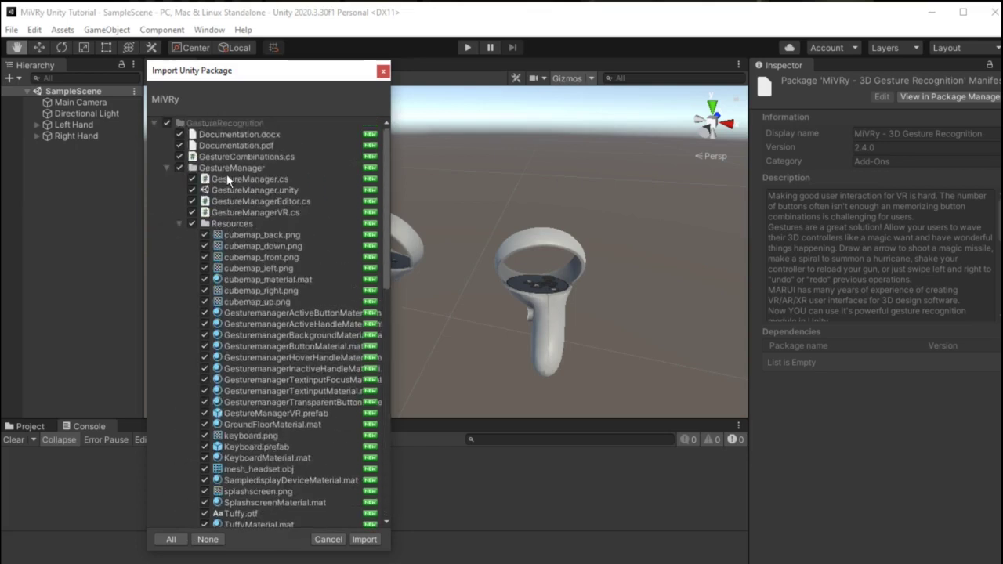
pyautogui.click(226, 171)
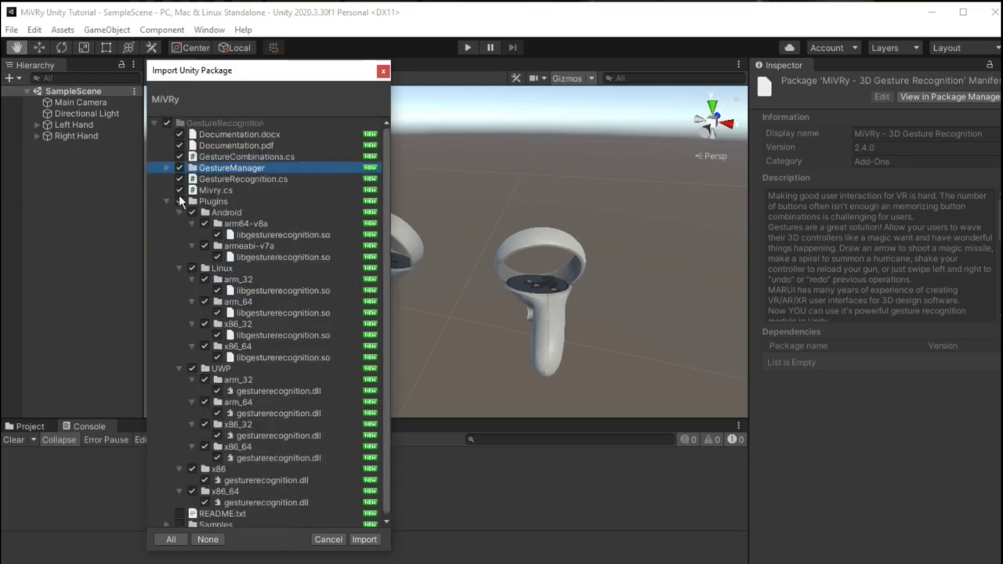
pyautogui.click(166, 168)
pyautogui.click(167, 203)
pyautogui.click(217, 203)
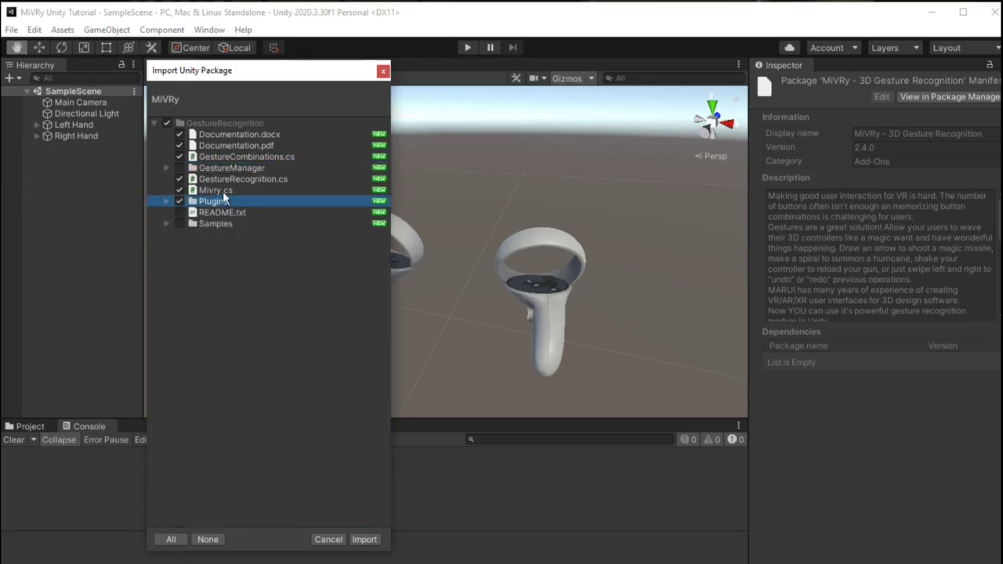
pyautogui.click(225, 195)
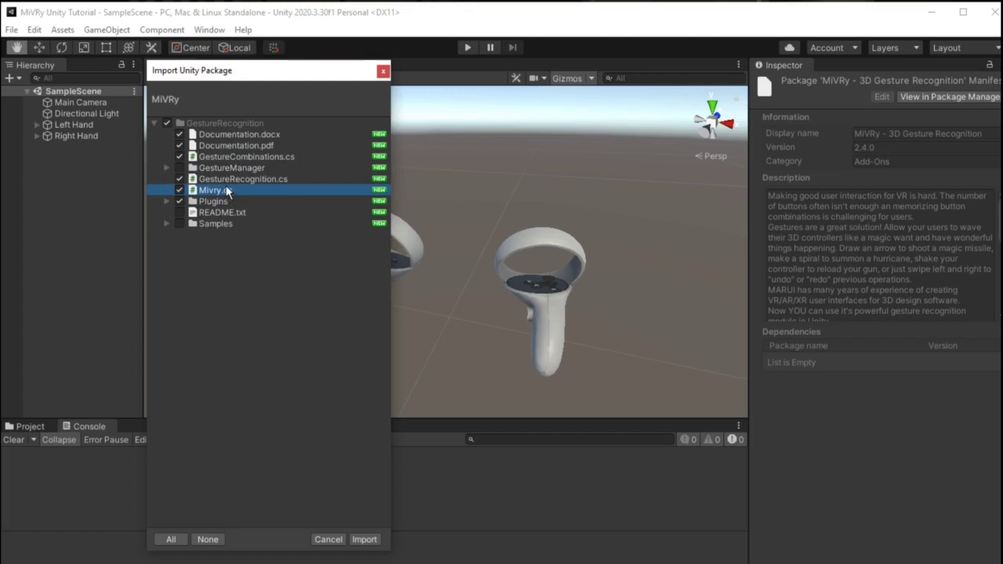
pyautogui.press('Up')
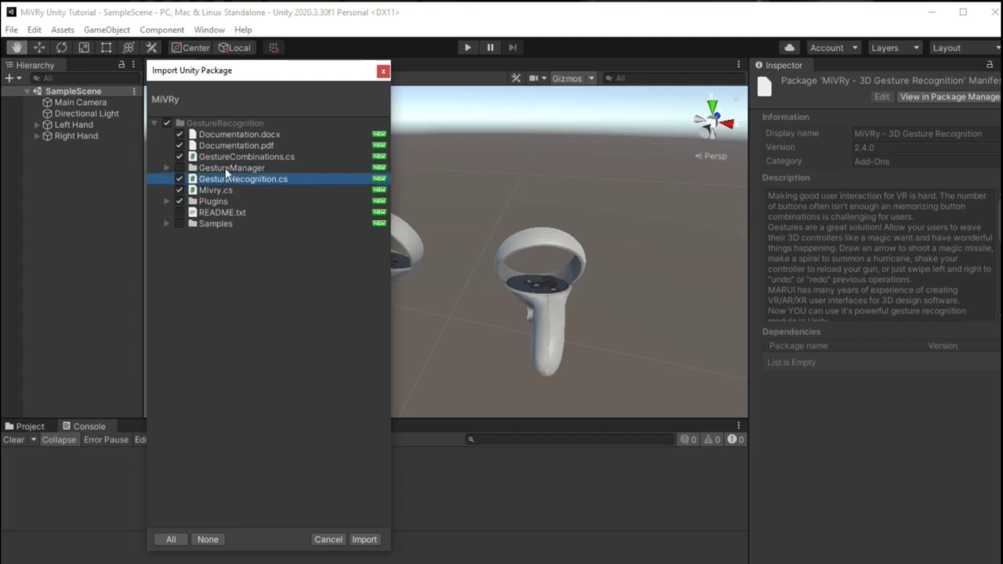
pyautogui.press('Up')
pyautogui.press('Up')
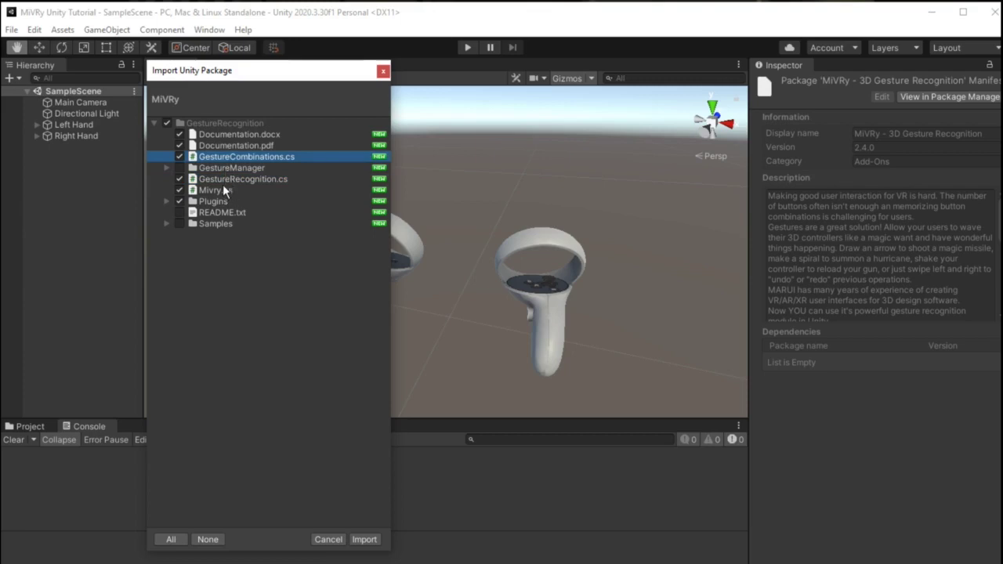
pyautogui.click(223, 201)
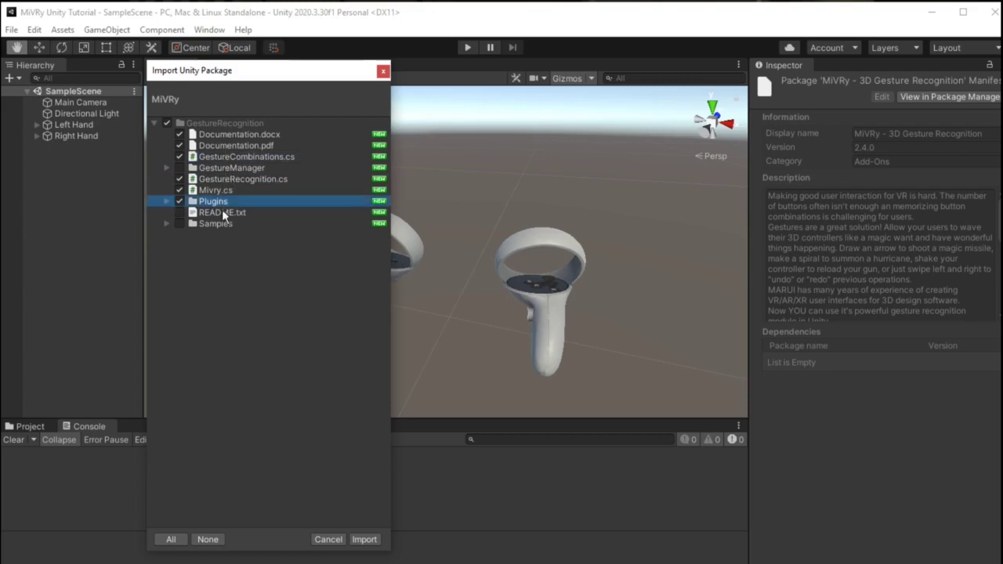
pyautogui.click(377, 540)
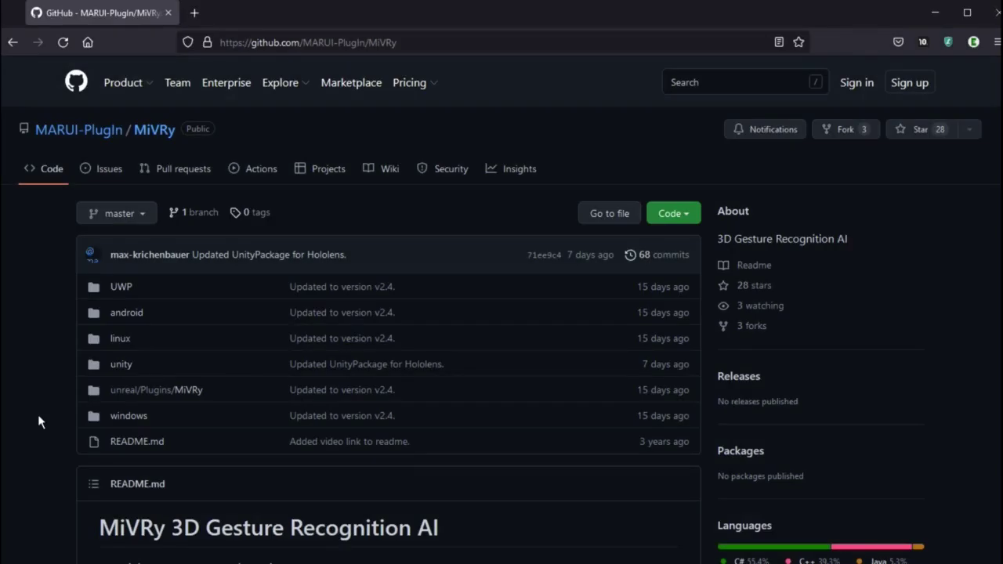
# Step: In the repo's unity folder, highlight Mivry.cs, GestureRecognition.cs and GestureCombinations.cs
pyautogui.click(133, 370)
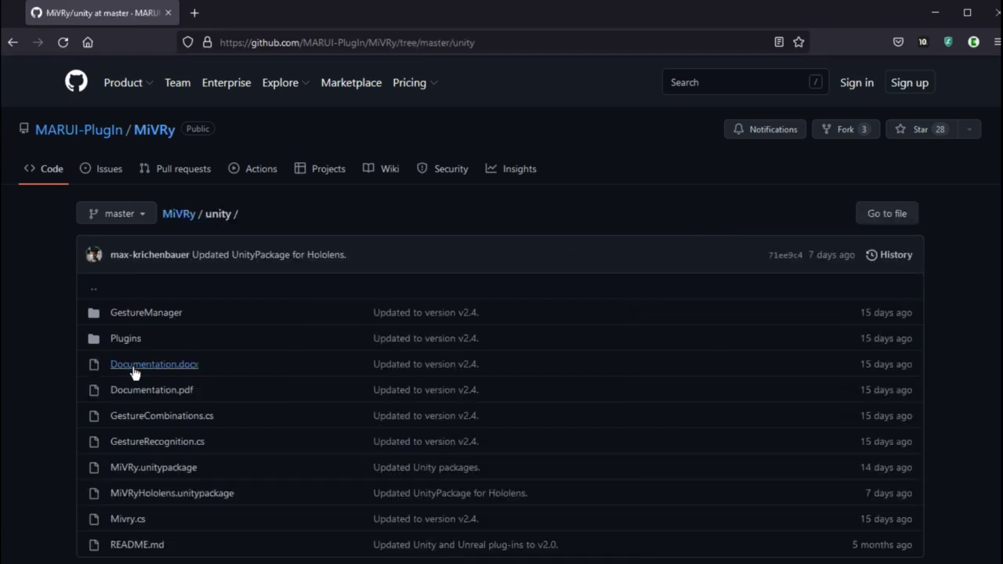
pyautogui.scroll(-1, 73, 381)
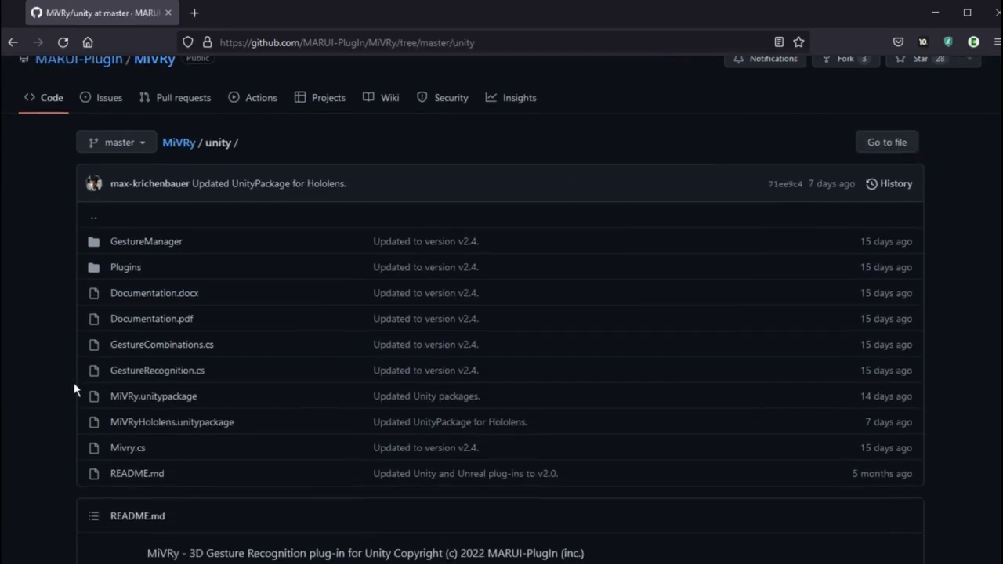
pyautogui.moveTo(153, 459); pyautogui.dragTo(114, 457)
pyautogui.moveTo(217, 378); pyautogui.dragTo(118, 387)
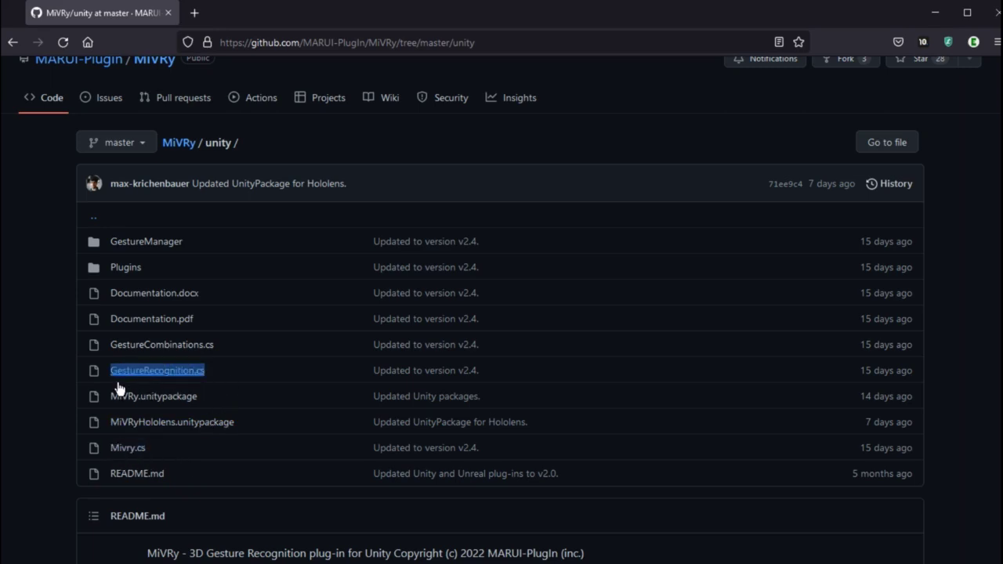
pyautogui.moveTo(219, 354); pyautogui.dragTo(119, 361)
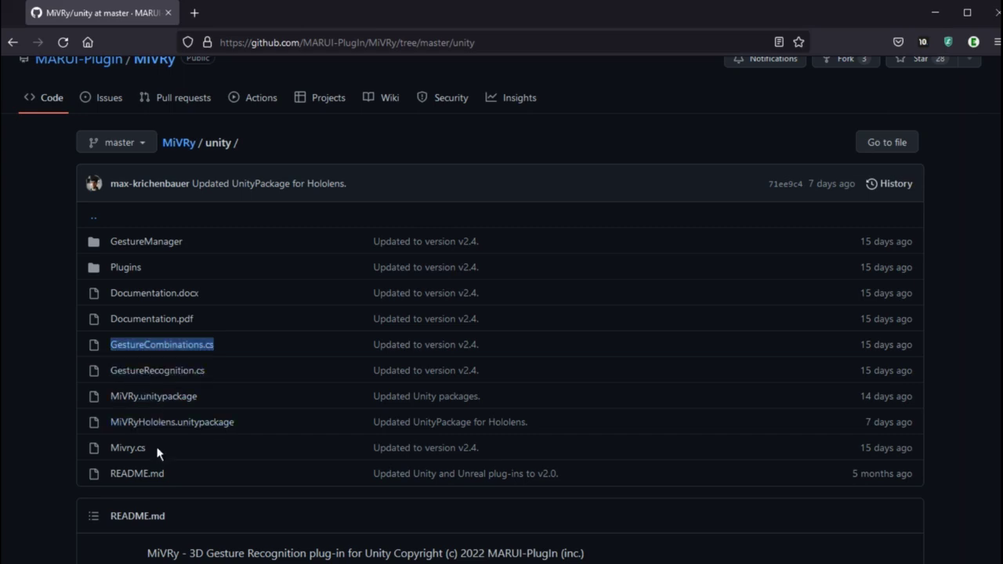
# Step: Open unity/Plugins/x86_64 and download gesturerecognition.dll
pyautogui.click(128, 274)
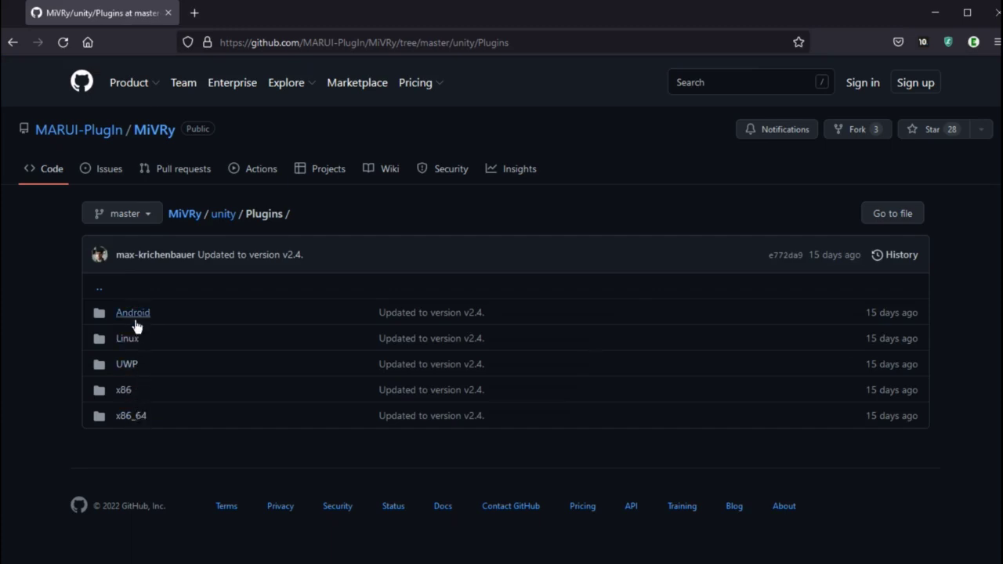
pyautogui.click(147, 428)
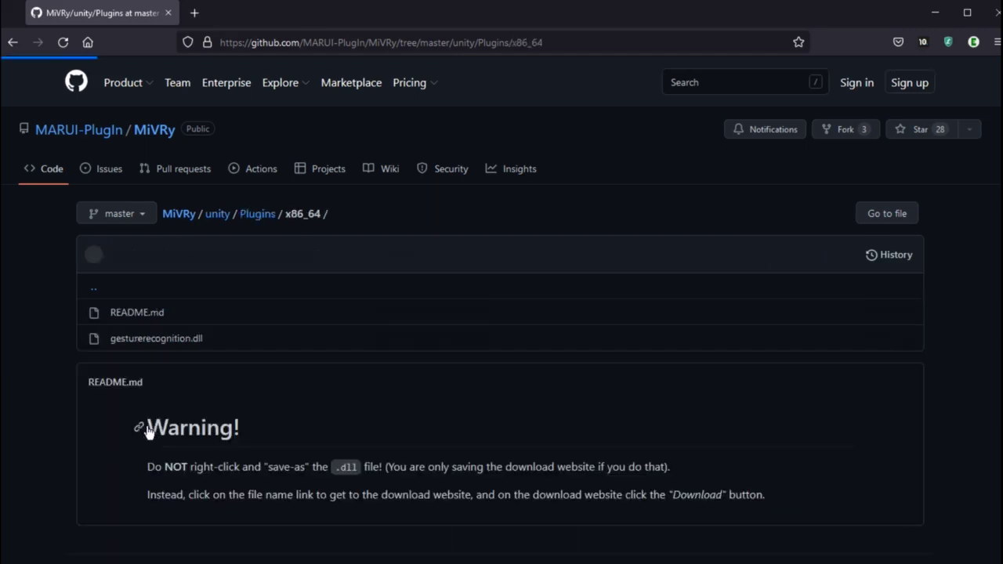
pyautogui.click(172, 342)
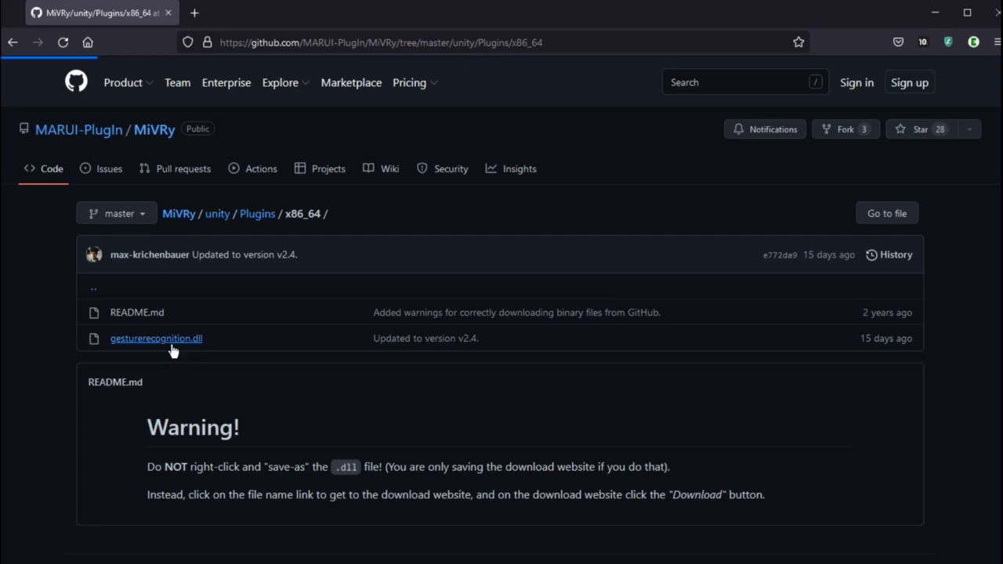
pyautogui.click(888, 343)
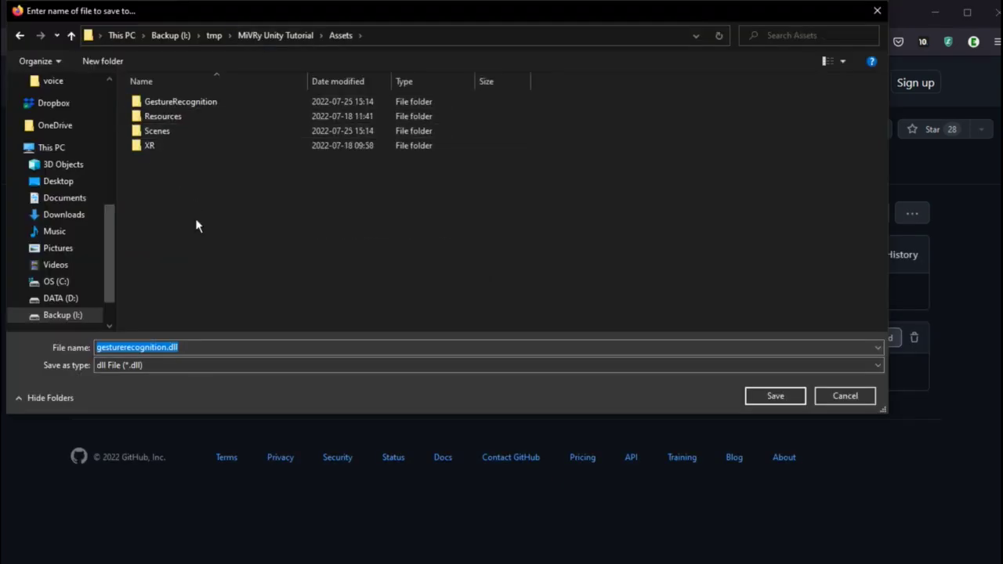
# Step: Save the dll into newly created Assets/Plugins/x86_64 folders
pyautogui.rightClick(174, 183)
pyautogui.moveTo(285, 431)
pyautogui.click(394, 433)
pyautogui.write('Plugins')
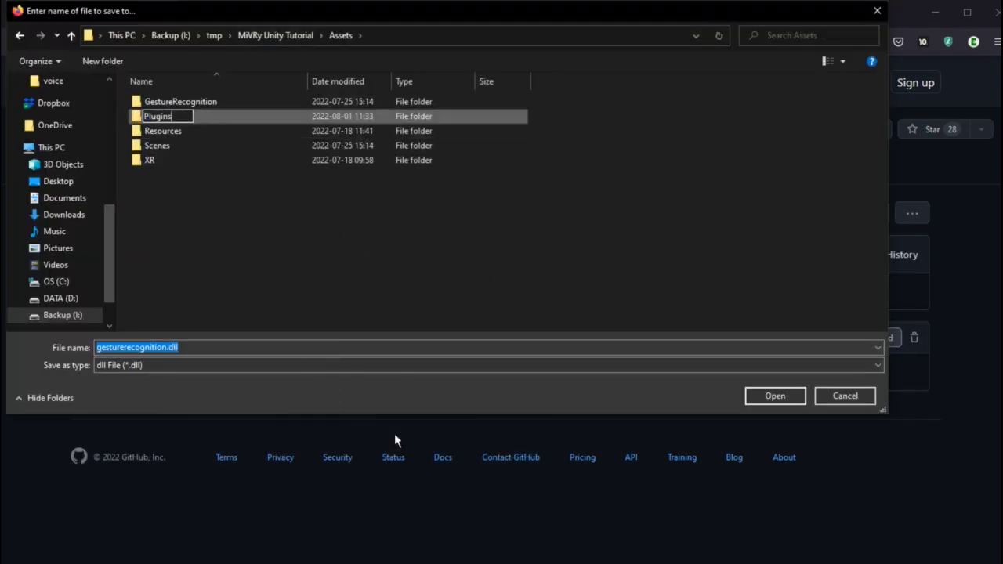
pyautogui.press('Return')
pyautogui.press('Return')
pyautogui.rightClick(263, 221)
pyautogui.click(459, 464)
pyautogui.write('x86_64')
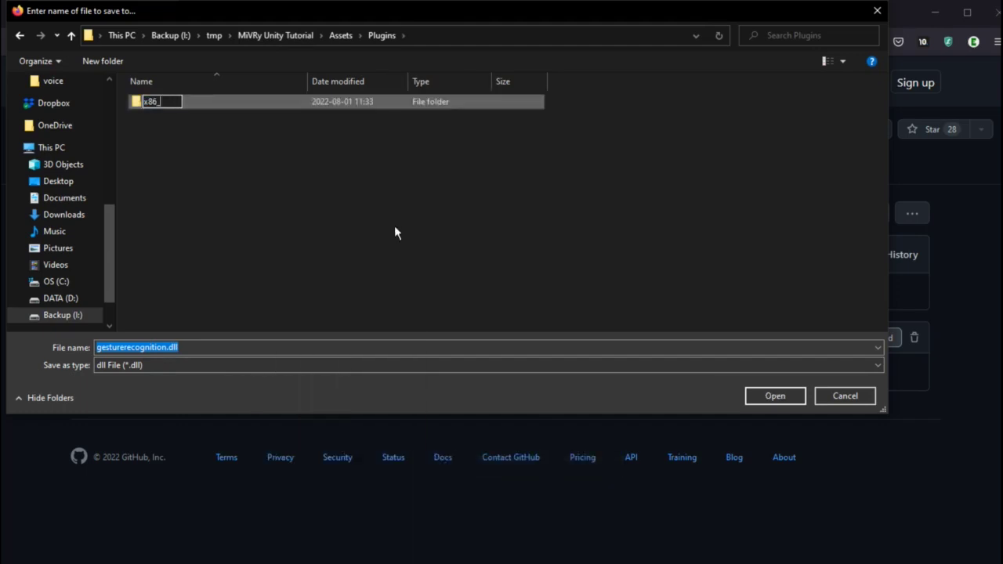
pyautogui.press('Return')
pyautogui.press('Return')
pyautogui.click(775, 396)
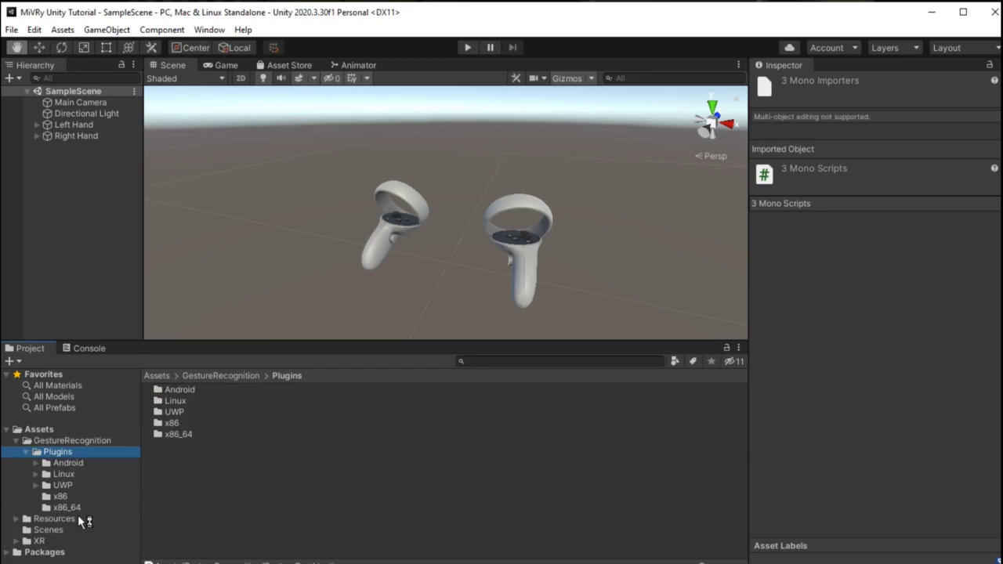
# Step: Select the x86_64 gesturerecognition plugin and check its Editor platform settings
pyautogui.click(78, 511)
pyautogui.click(199, 392)
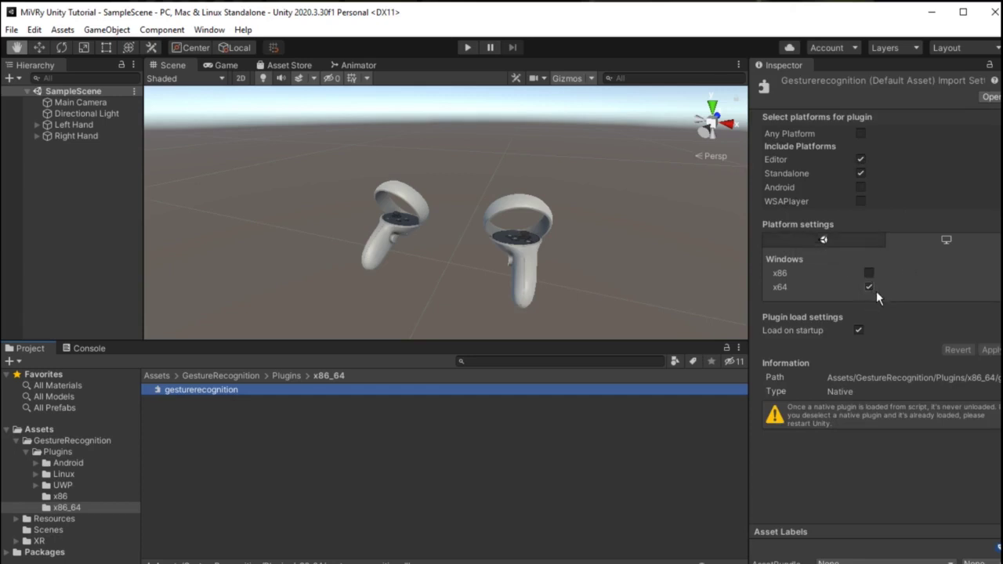
pyautogui.click(862, 240)
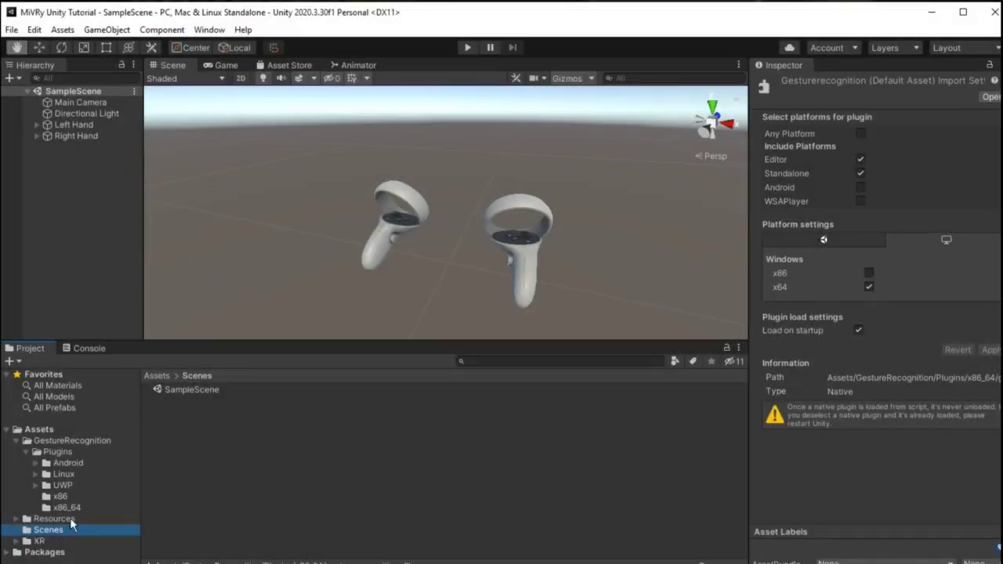
# Step: Create an empty GameObject in the Hierarchy named MiVRy
pyautogui.click(87, 220)
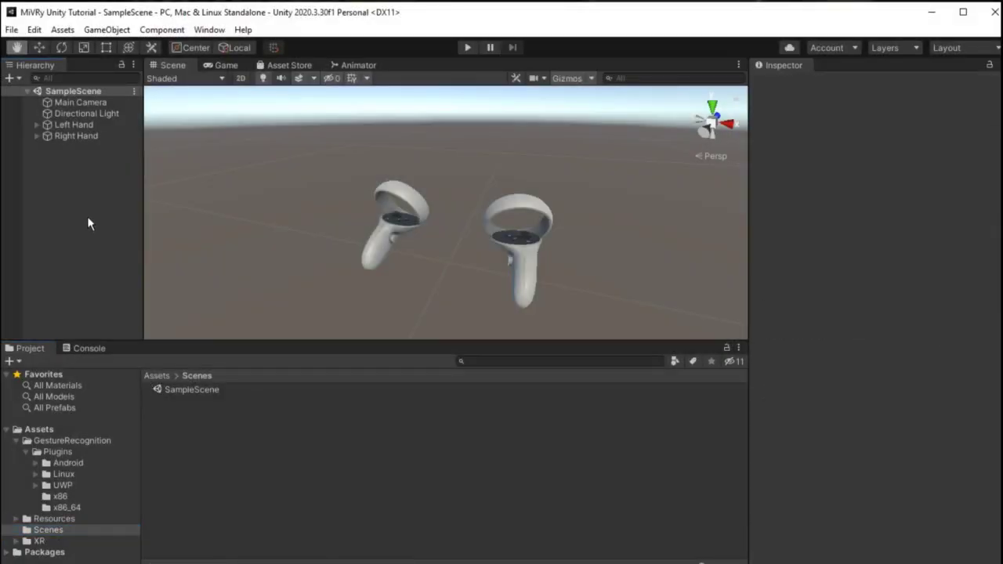
pyautogui.rightClick(64, 168)
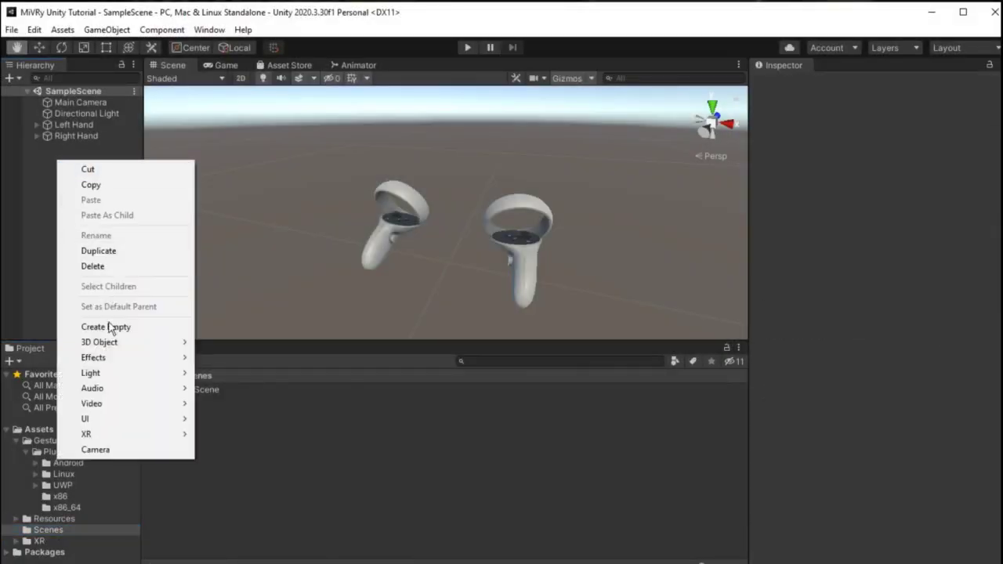
pyautogui.click(111, 330)
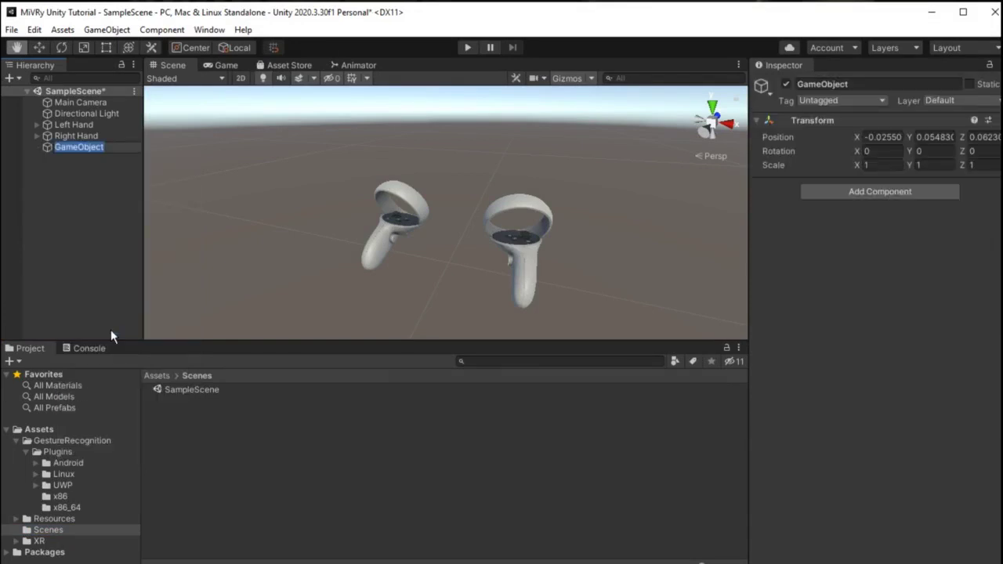
pyautogui.write('MiVRy')
pyautogui.press('Return')
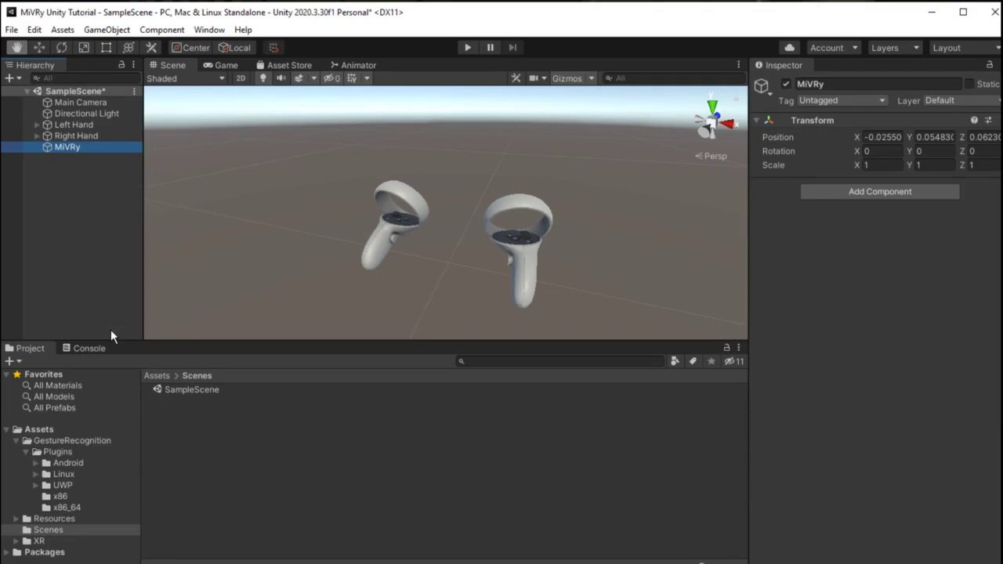
# Step: Set the MiVRy object's position to X 0, Y 0, Z 0
pyautogui.click(894, 139)
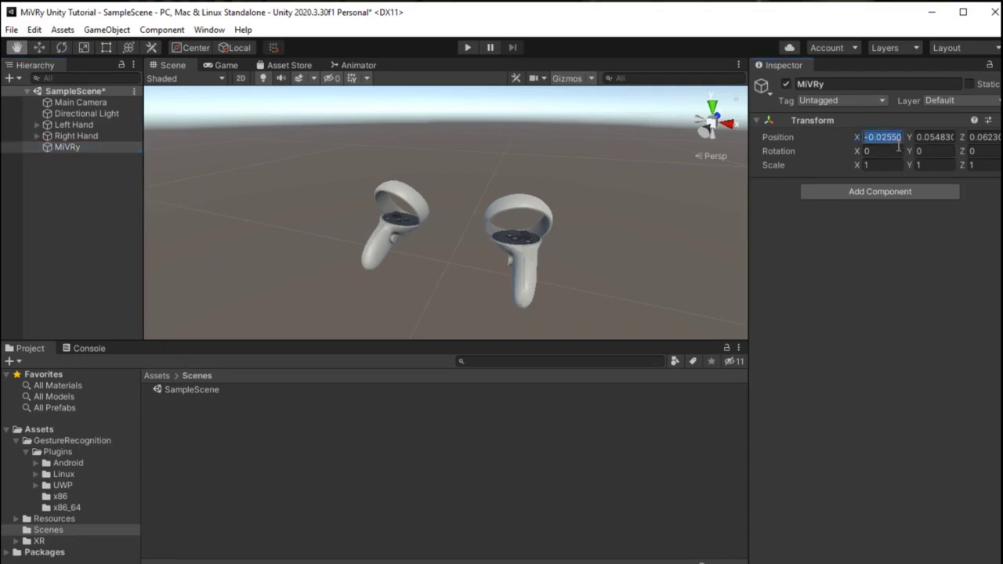
pyautogui.write('0')
pyautogui.press('Tab')
pyautogui.write('0')
pyautogui.press('Tab')
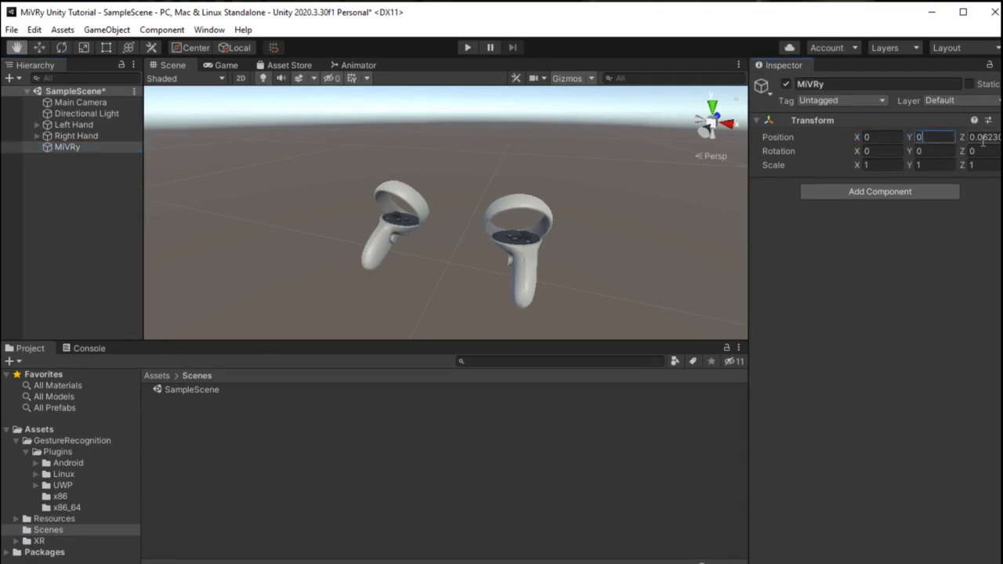
pyautogui.write('0')
pyautogui.press('Return')
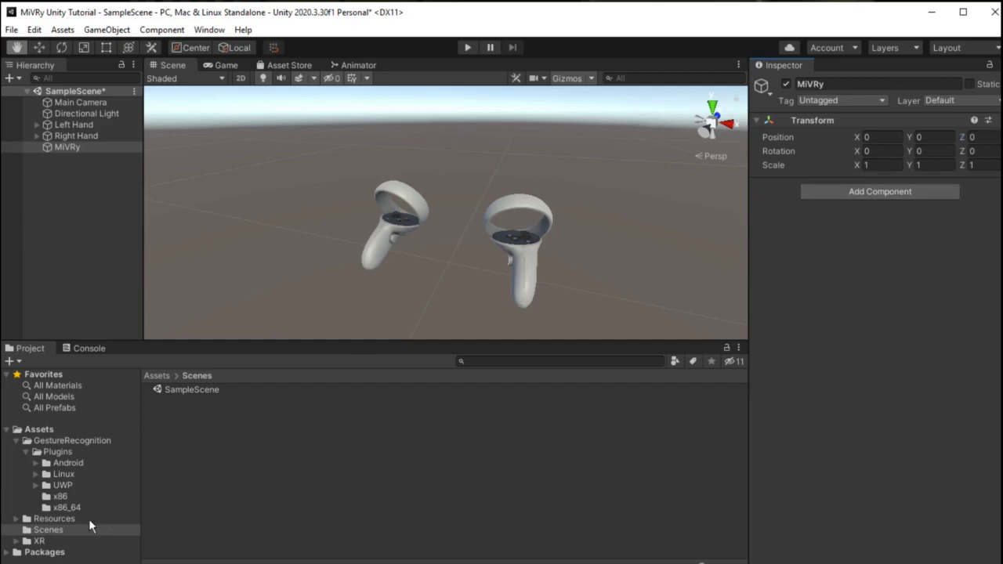
# Step: Add the Mivry script to MiVRy and set Gesture Database File to myGestures.dat
pyautogui.click(878, 194)
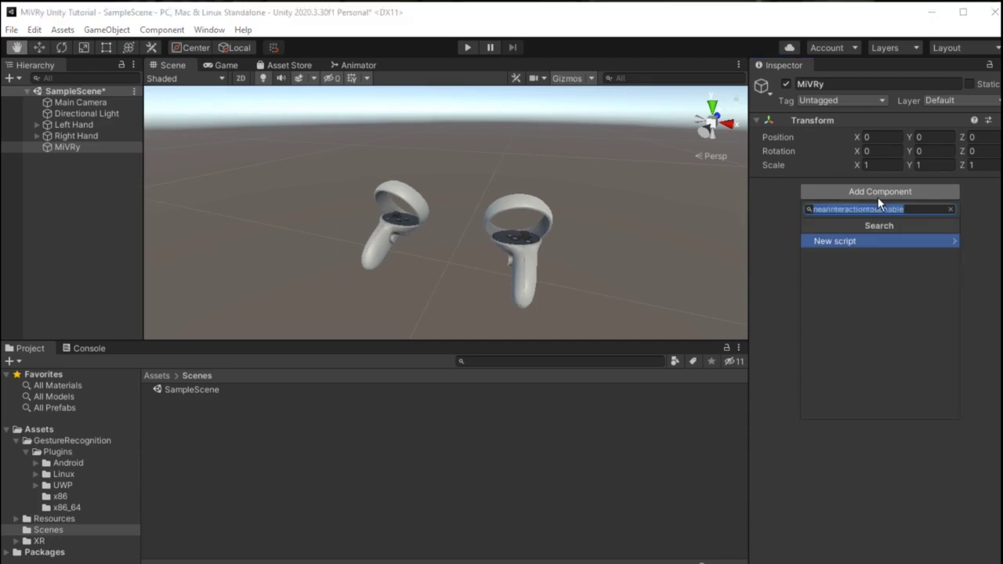
pyautogui.press('BackSpace')
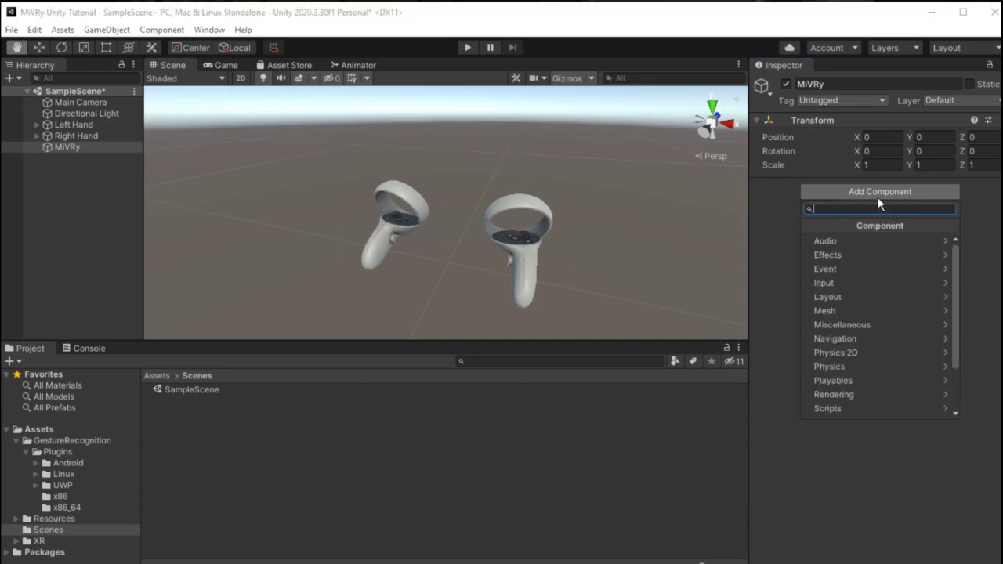
pyautogui.write('mivry')
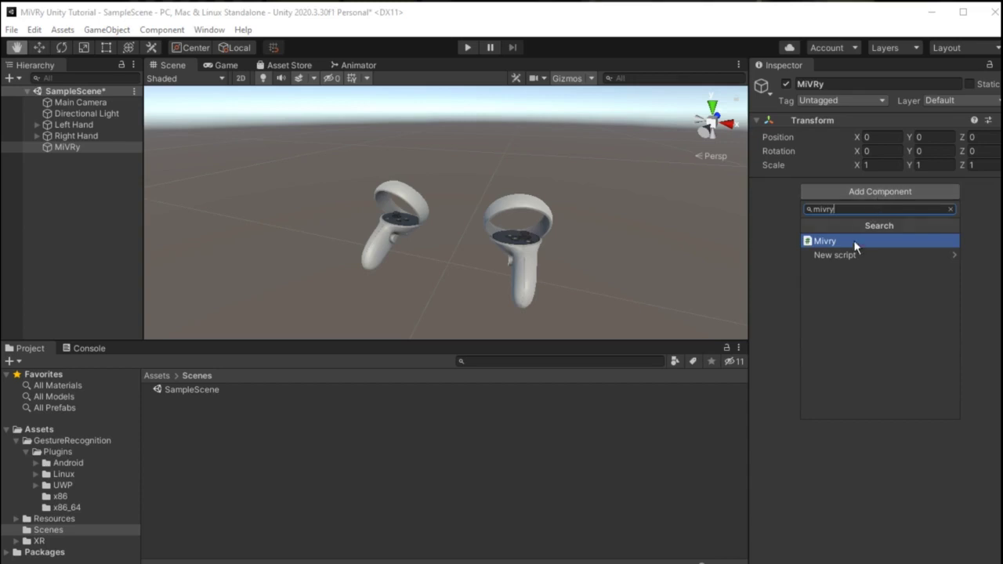
pyautogui.click(850, 244)
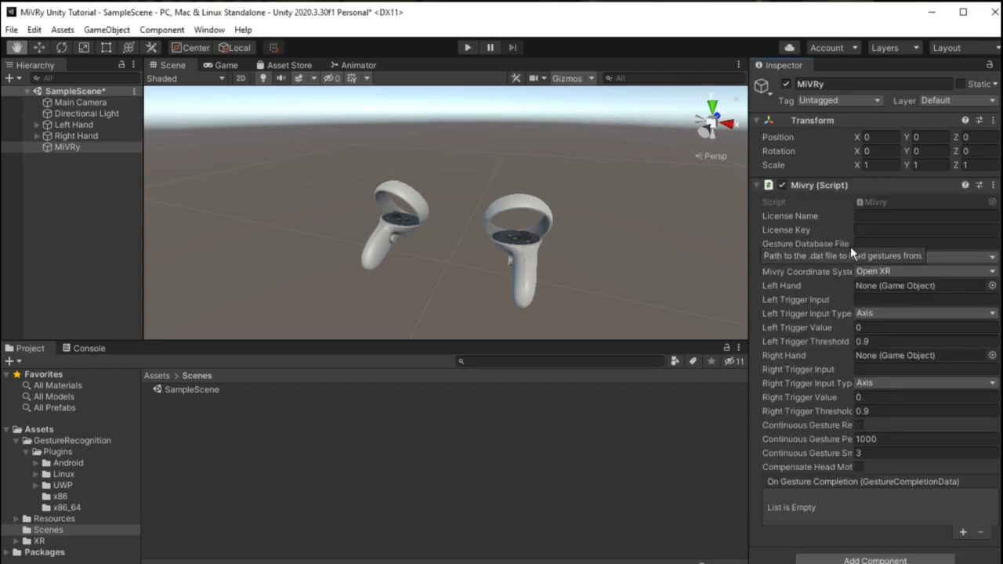
pyautogui.click(894, 245)
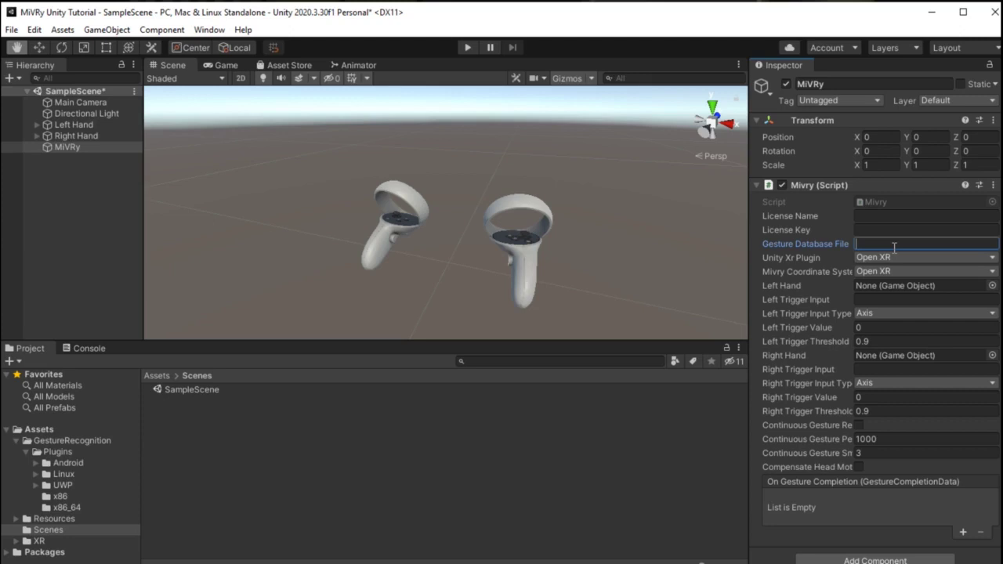
pyautogui.write('myGestures.dat')
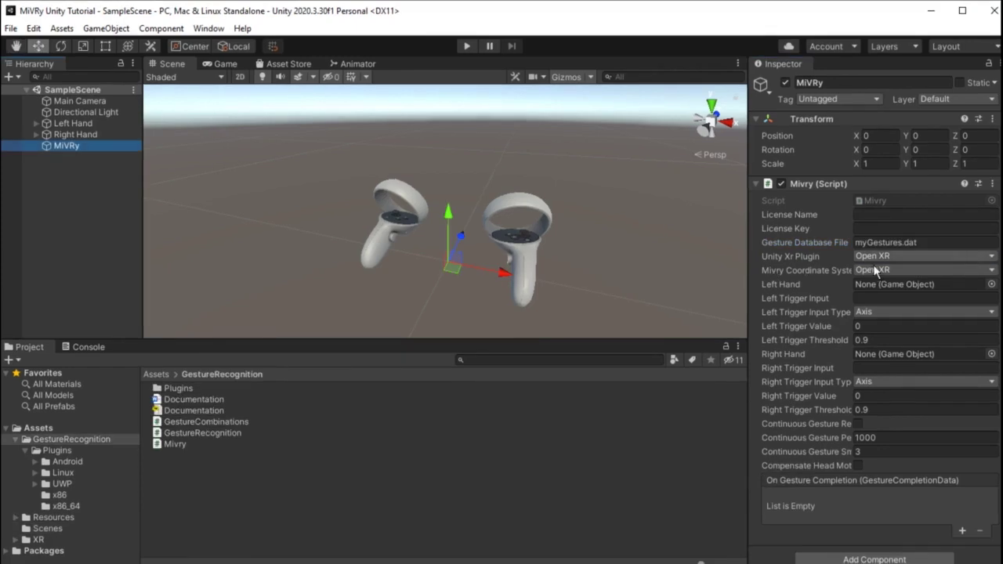
pyautogui.click(878, 257)
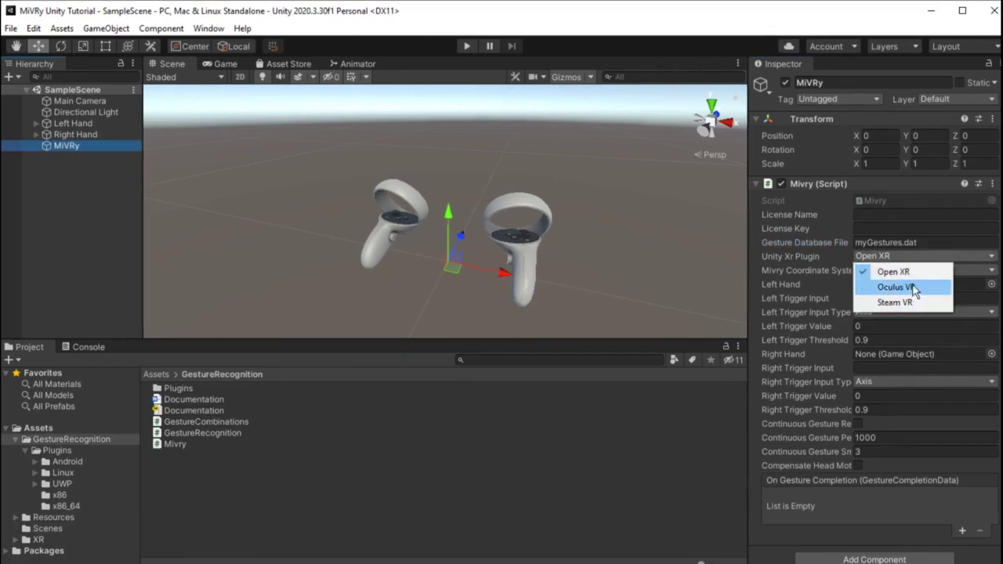
pyautogui.click(161, 29)
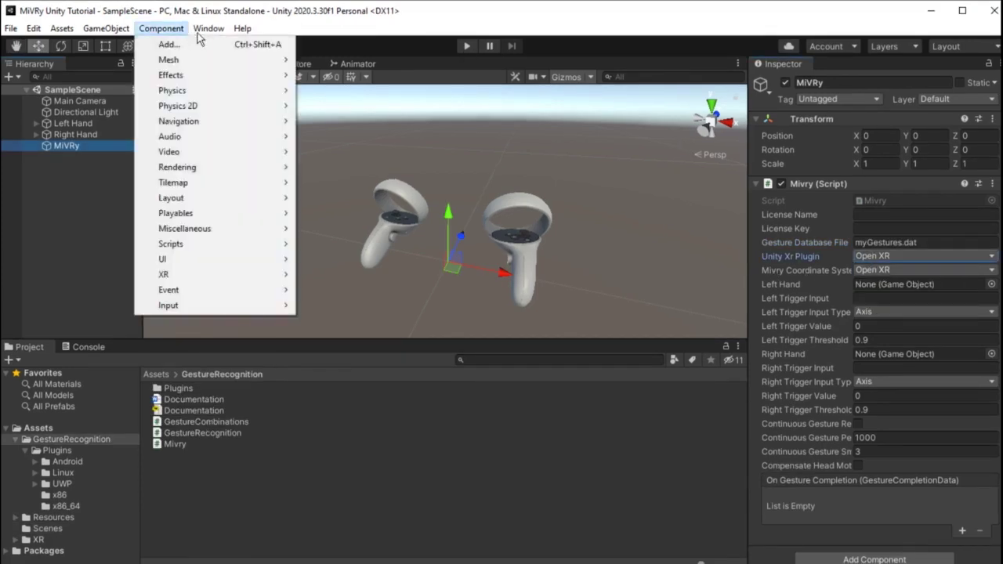
pyautogui.moveTo(208, 29)
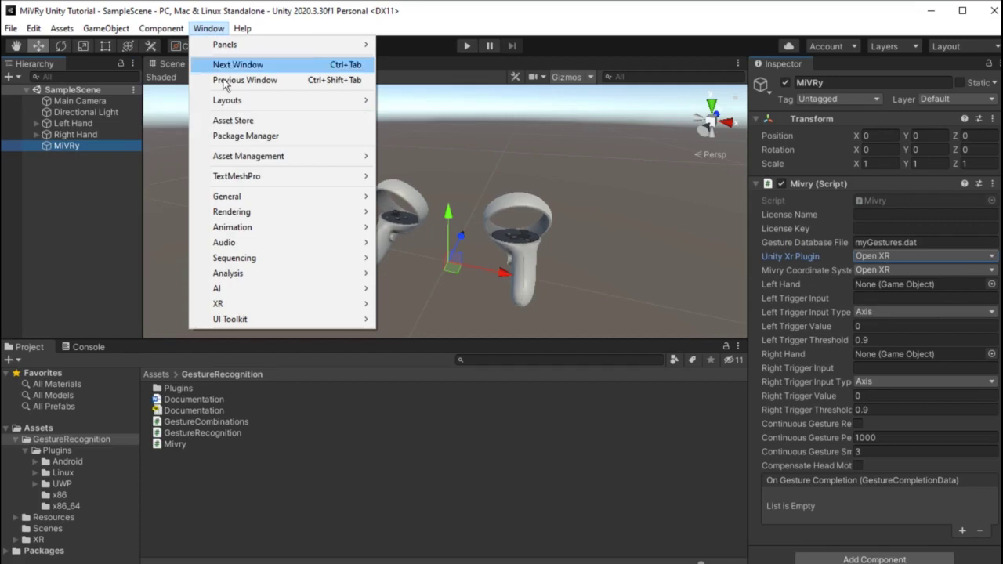
pyautogui.click(274, 136)
pyautogui.click(512, 54)
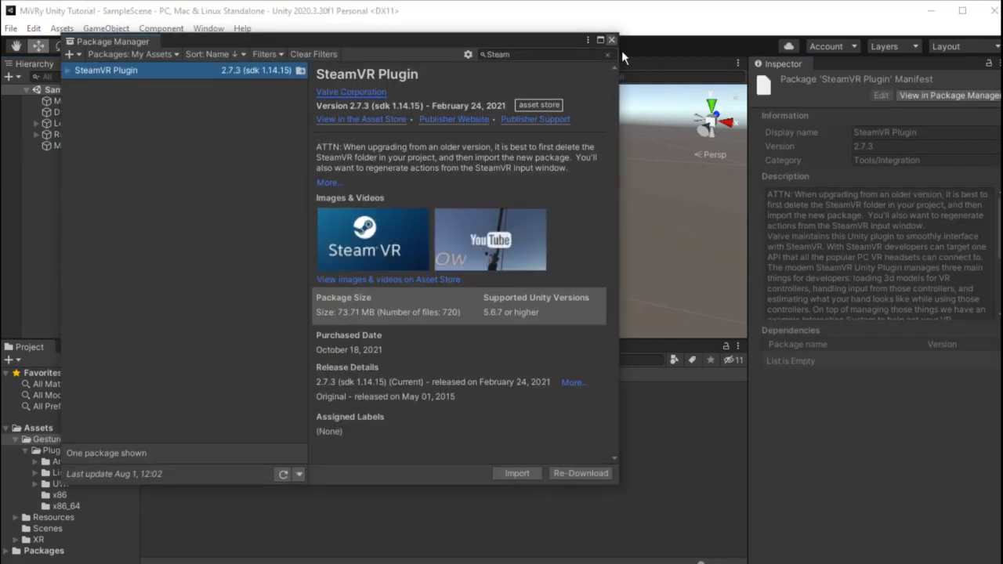
pyautogui.click(612, 39)
pyautogui.click(34, 28)
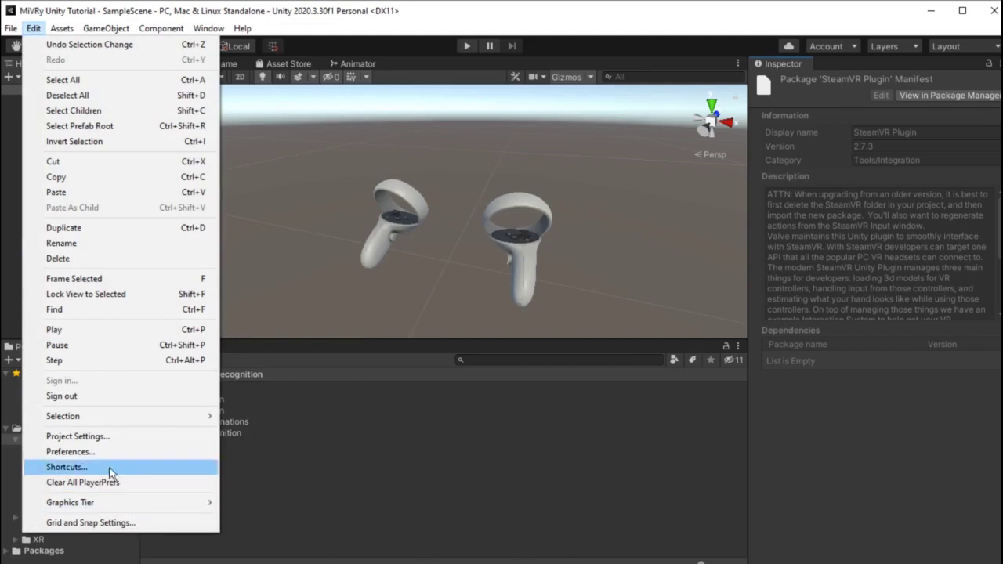
pyautogui.click(77, 436)
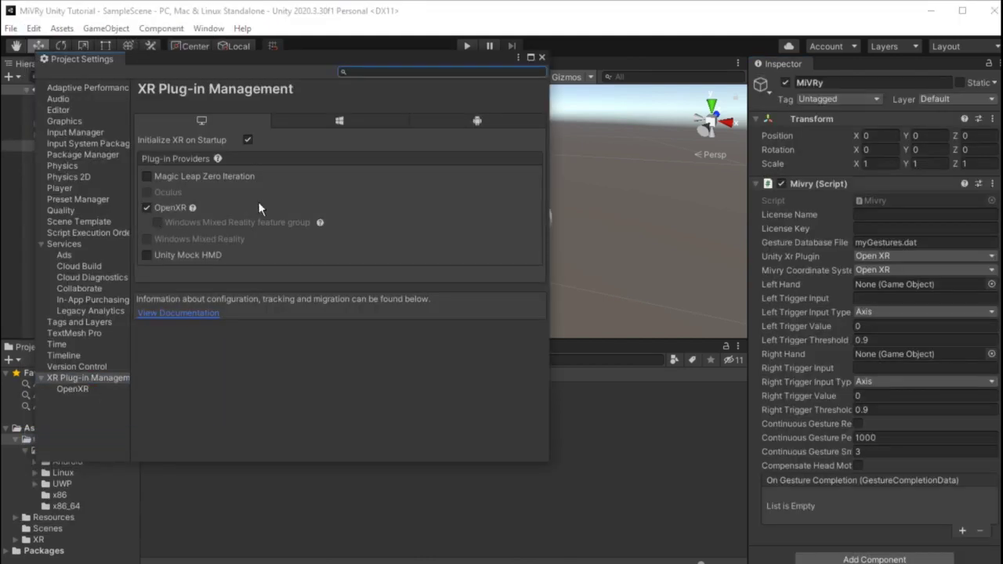
pyautogui.click(541, 57)
pyautogui.click(879, 272)
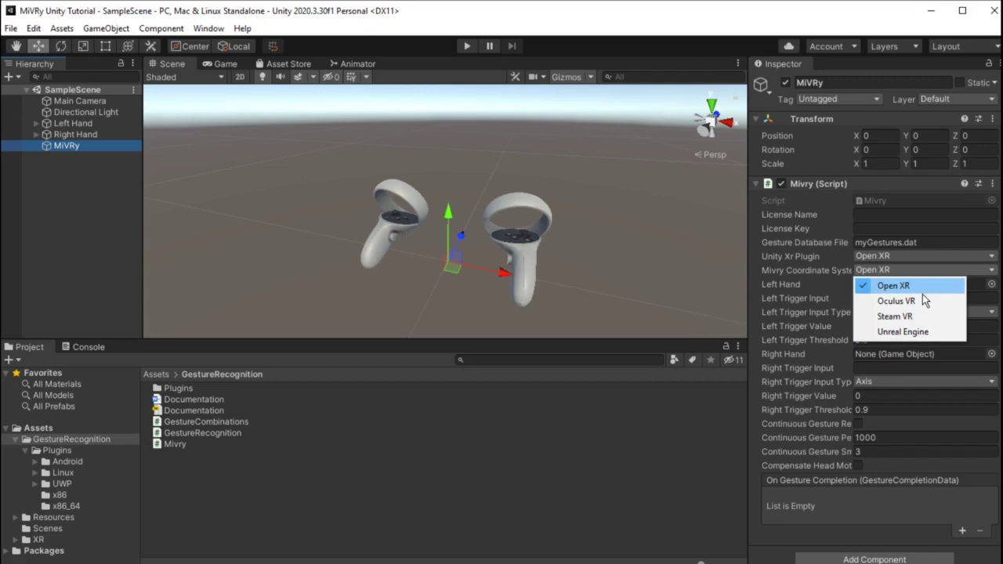
pyautogui.press('Escape')
pyautogui.click(819, 264)
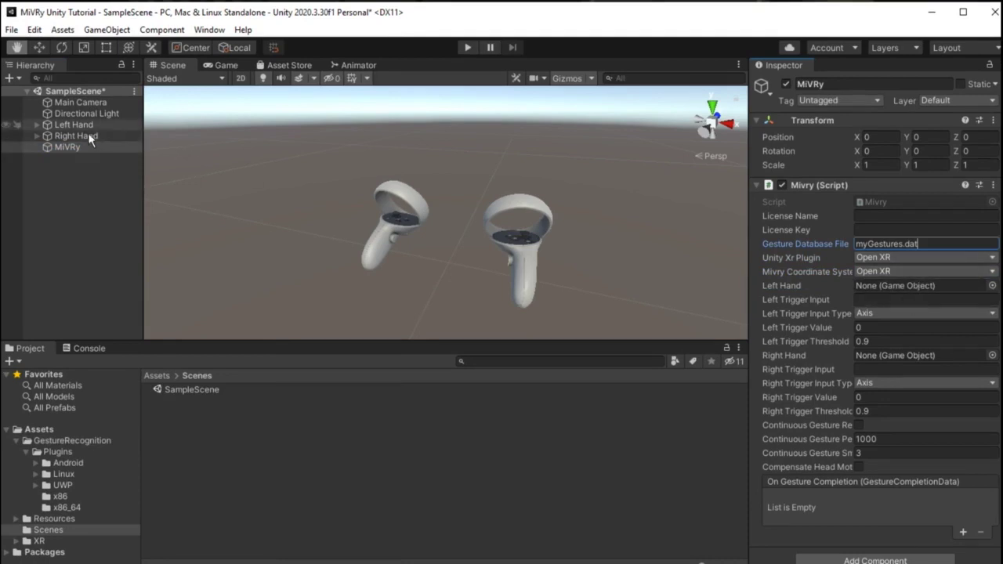
# Step: Link the Left Hand and Right Hand objects to Mivry's hand fields and check their tracking
pyautogui.moveTo(79, 126); pyautogui.dragTo(879, 290)
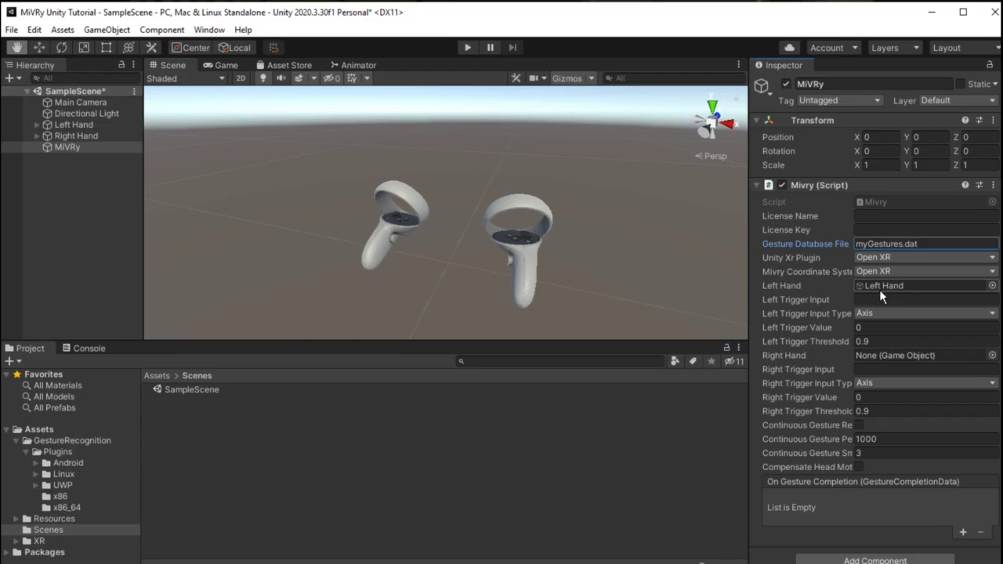
pyautogui.moveTo(90, 139); pyautogui.dragTo(890, 363)
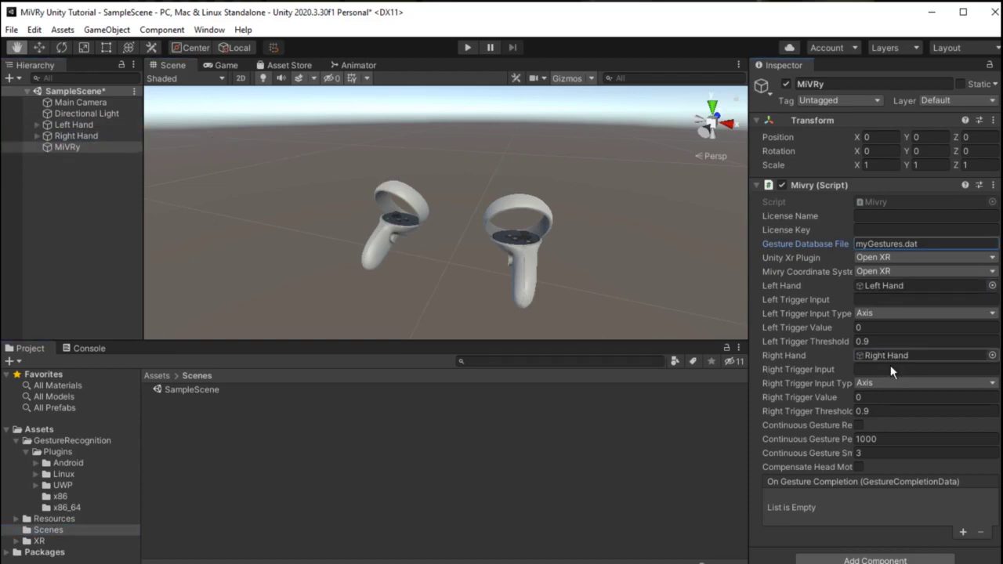
pyautogui.click(85, 126)
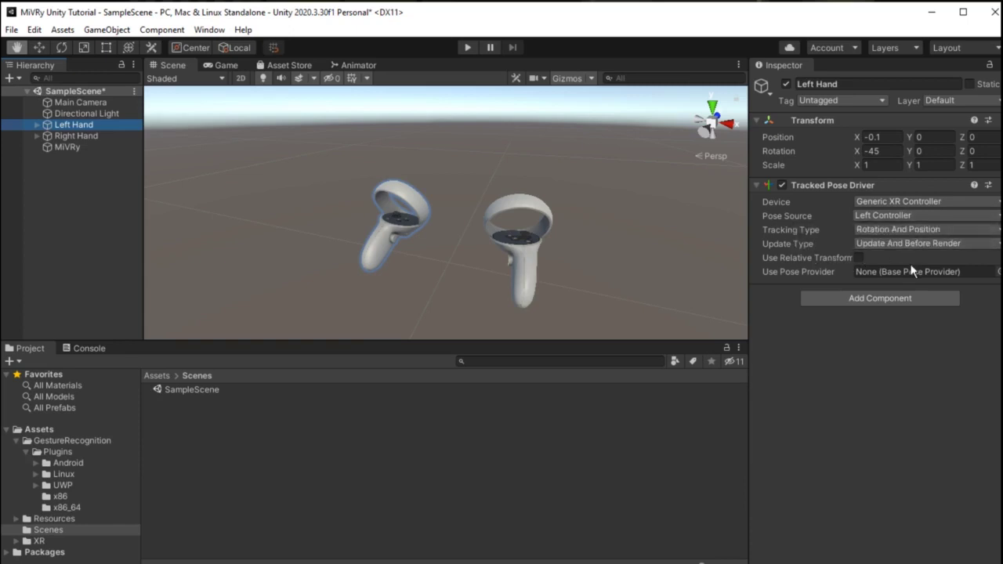
pyautogui.click(75, 137)
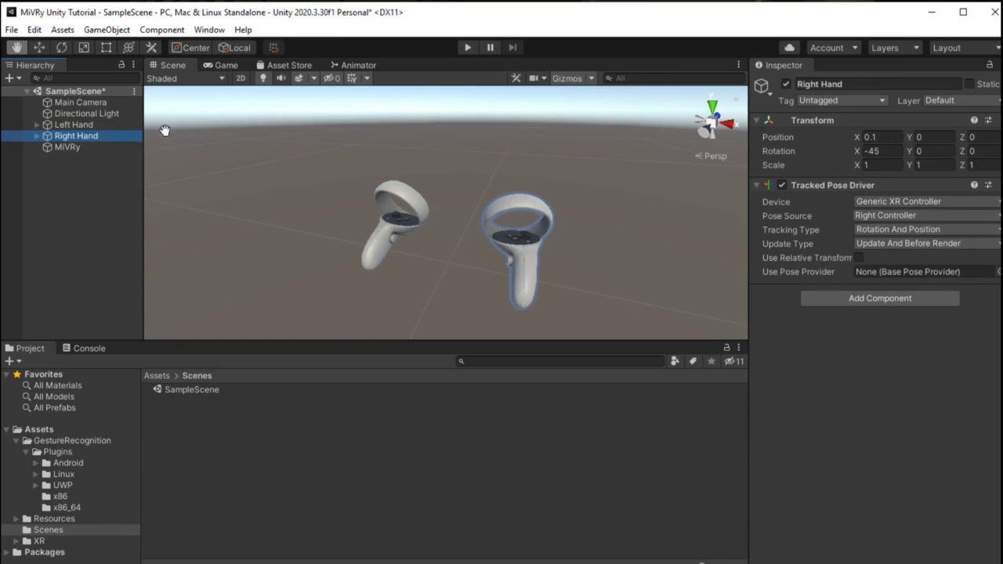
pyautogui.click(93, 152)
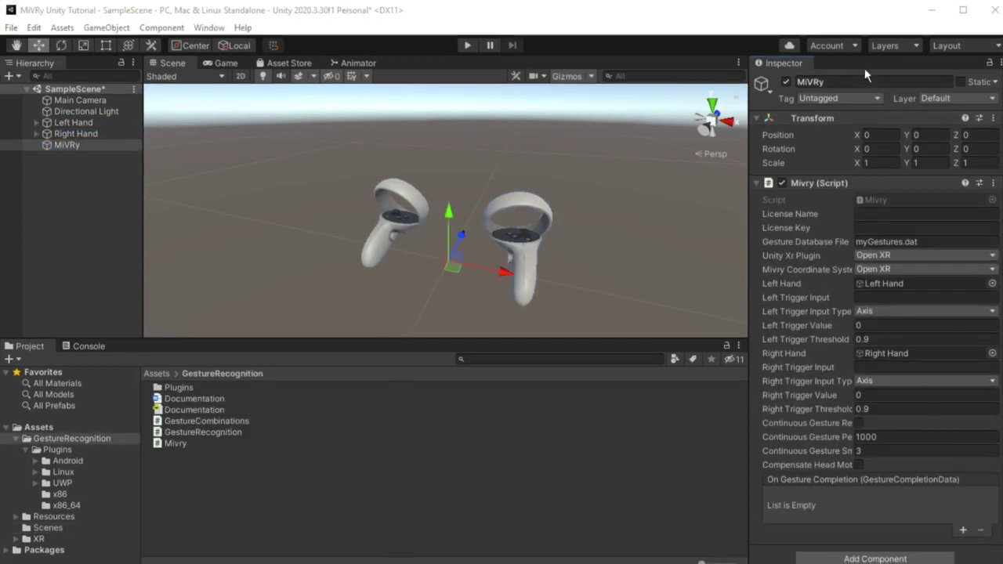
# Step: Inspect MiVRy's trigger input fields and the Player's Active Input Handling options
pyautogui.click(812, 299)
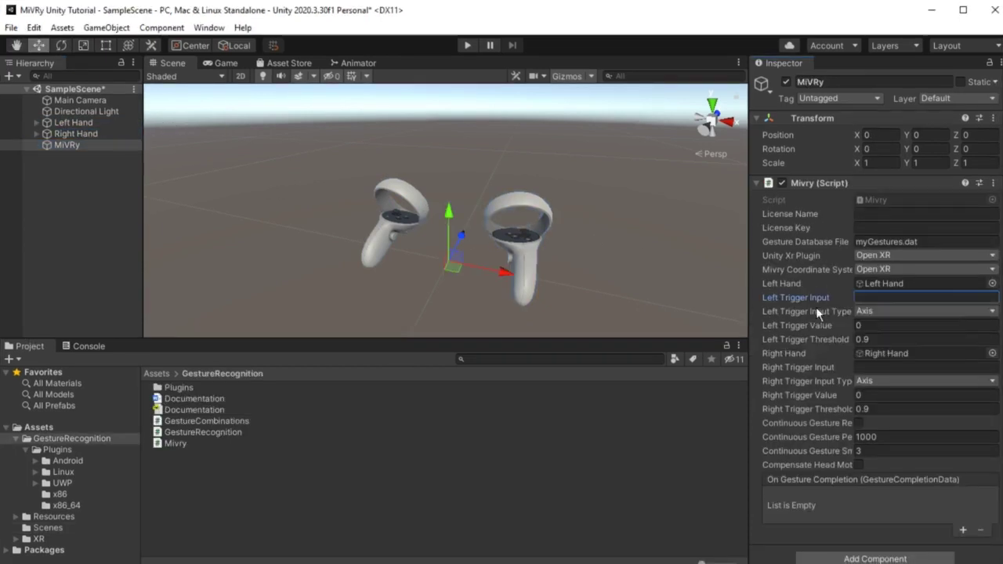
pyautogui.click(819, 367)
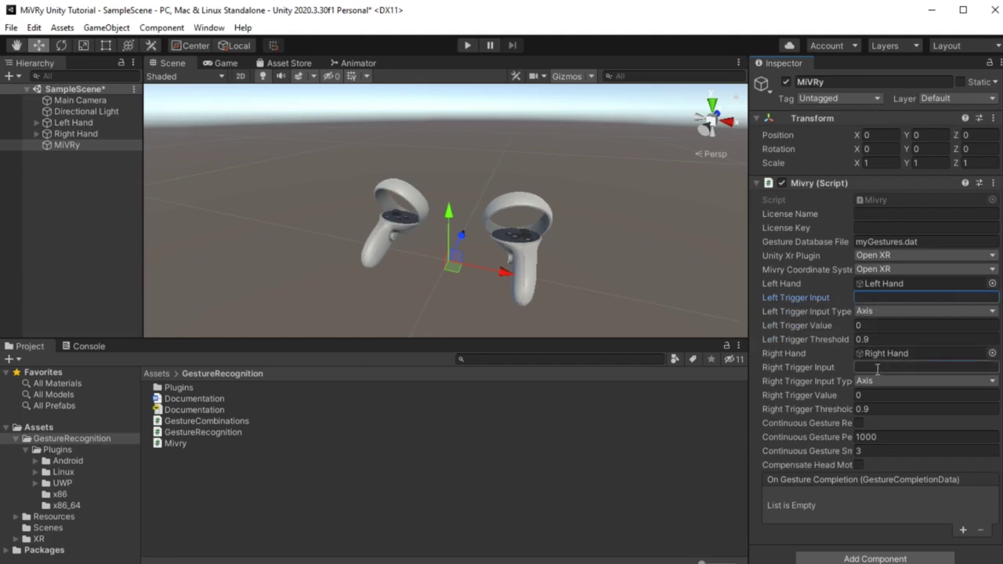
pyautogui.click(881, 299)
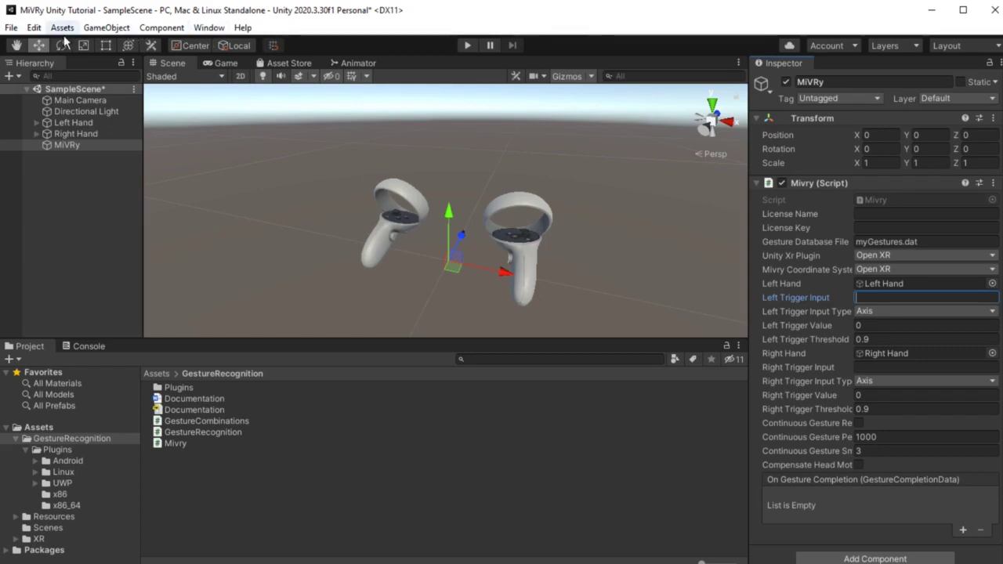
pyautogui.click(33, 27)
pyautogui.click(62, 450)
pyautogui.scroll(-10, 208, 387)
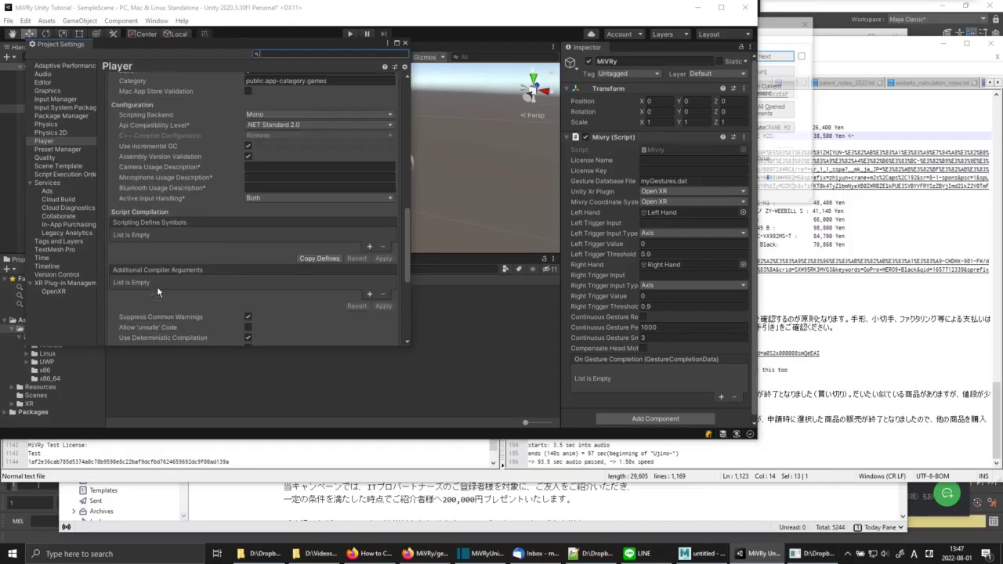
pyautogui.click(285, 197)
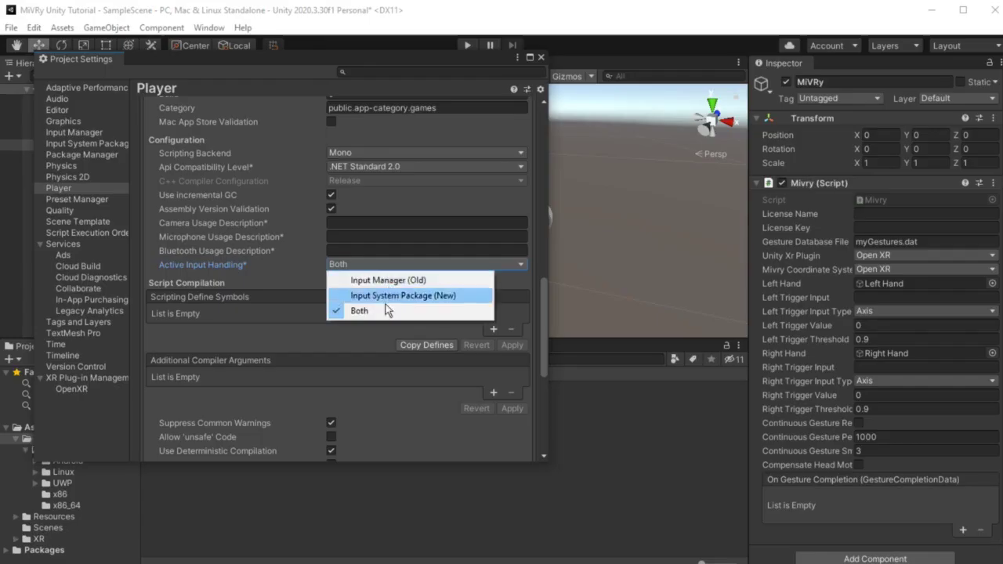
# Step: Copy the LeftControllerTrigger axis name from the Input Manager into MiVRy's Left Trigger Input
pyautogui.click(71, 136)
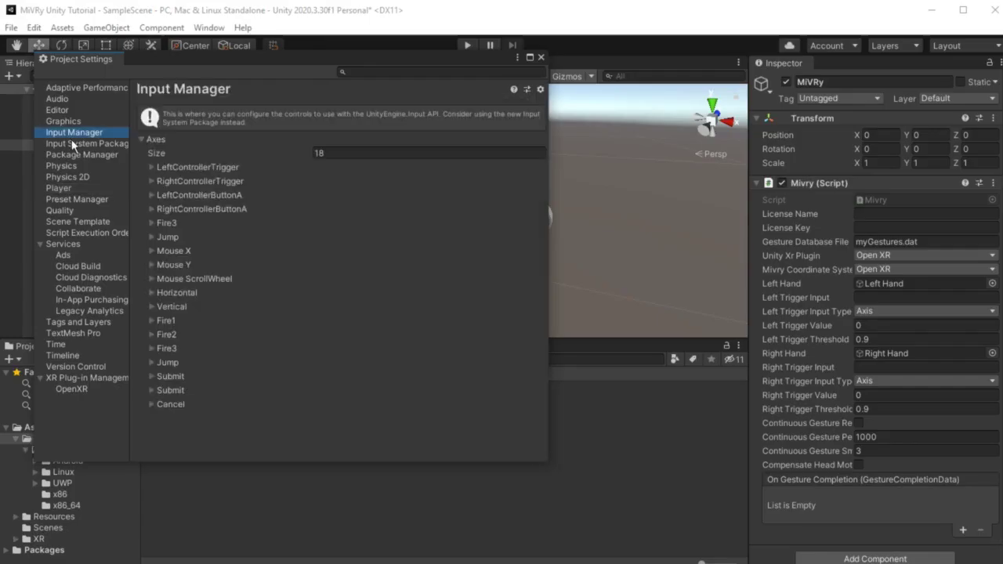
pyautogui.click(174, 167)
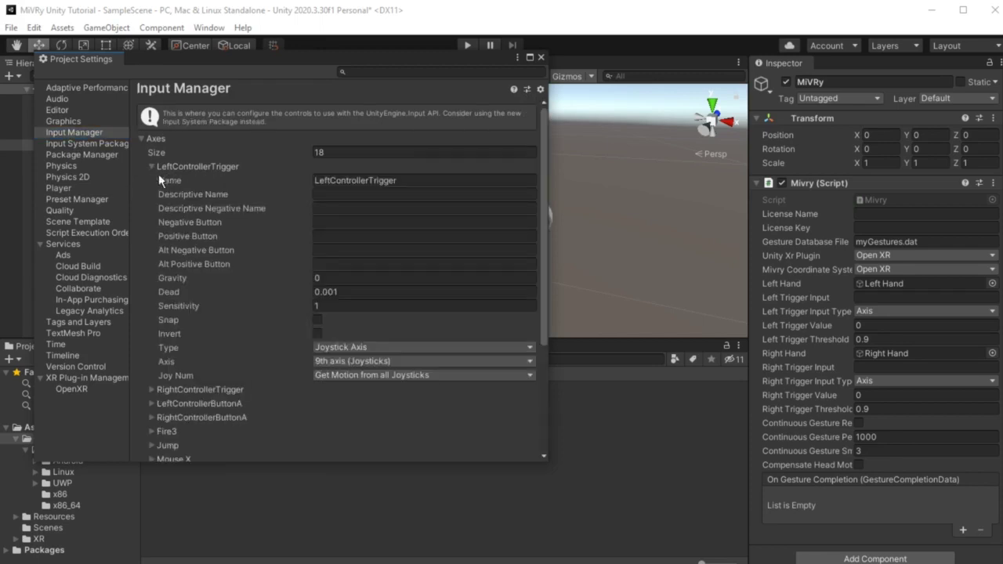
pyautogui.click(379, 182)
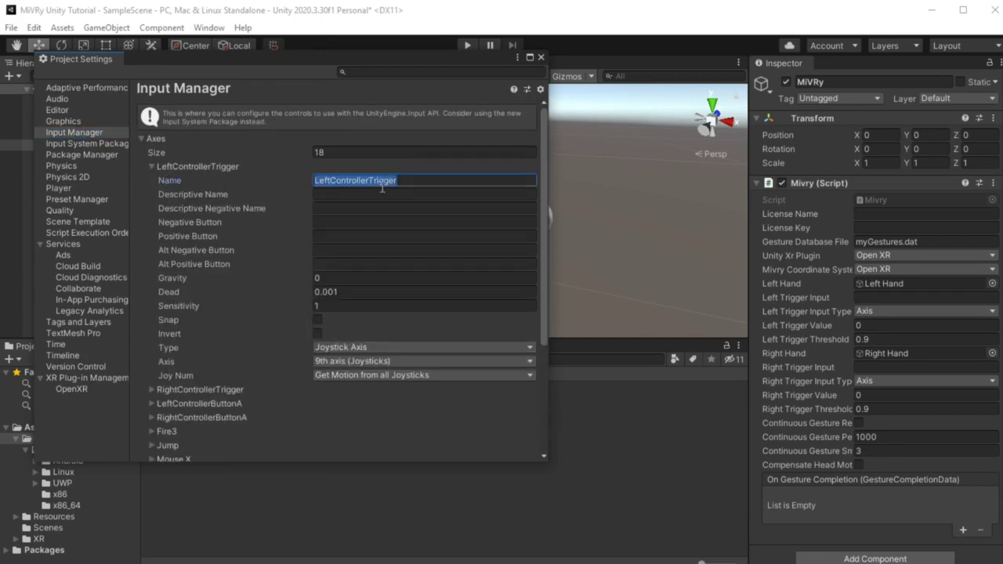
pyautogui.hotkey('ctrl', 'c')
pyautogui.click(902, 298)
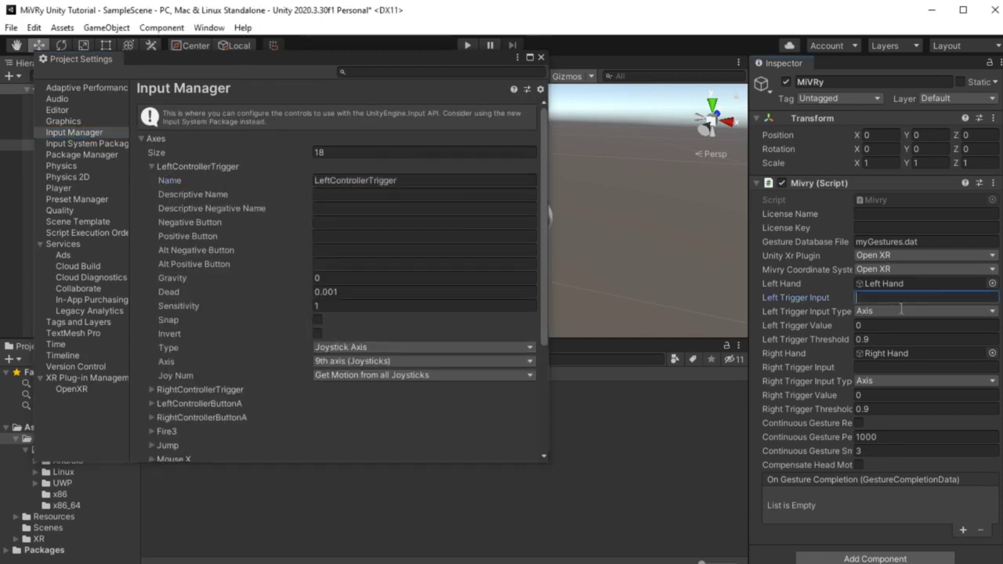
pyautogui.hotkey('ctrl', 'v')
# Step: Set MiVRy's Right Trigger Input to the RightControllerButtonA axis with Button type
pyautogui.click(350, 349)
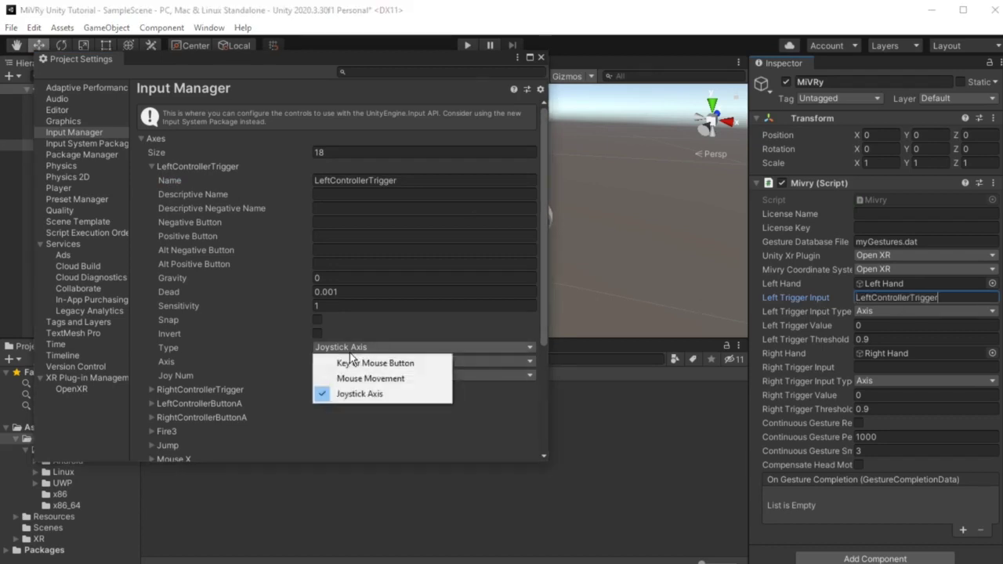
pyautogui.click(163, 167)
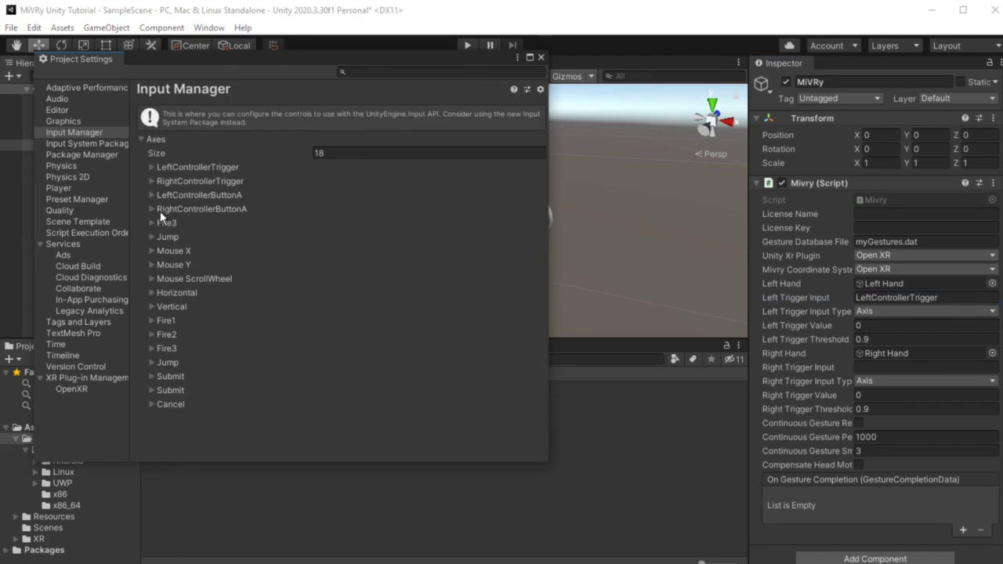
pyautogui.click(160, 210)
pyautogui.click(376, 223)
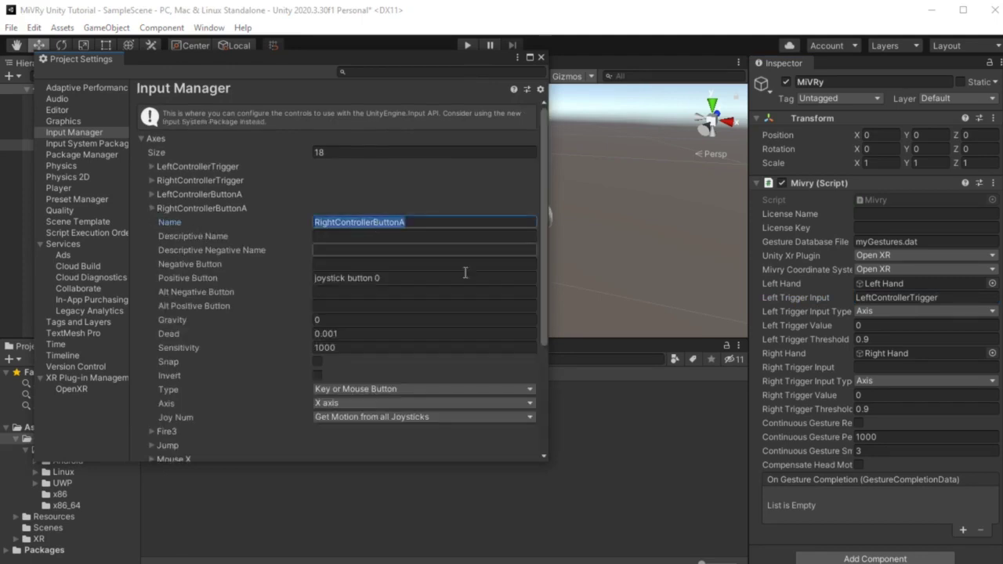
pyautogui.hotkey('ctrl', 'c')
pyautogui.hotkey('ctrl', 'v')
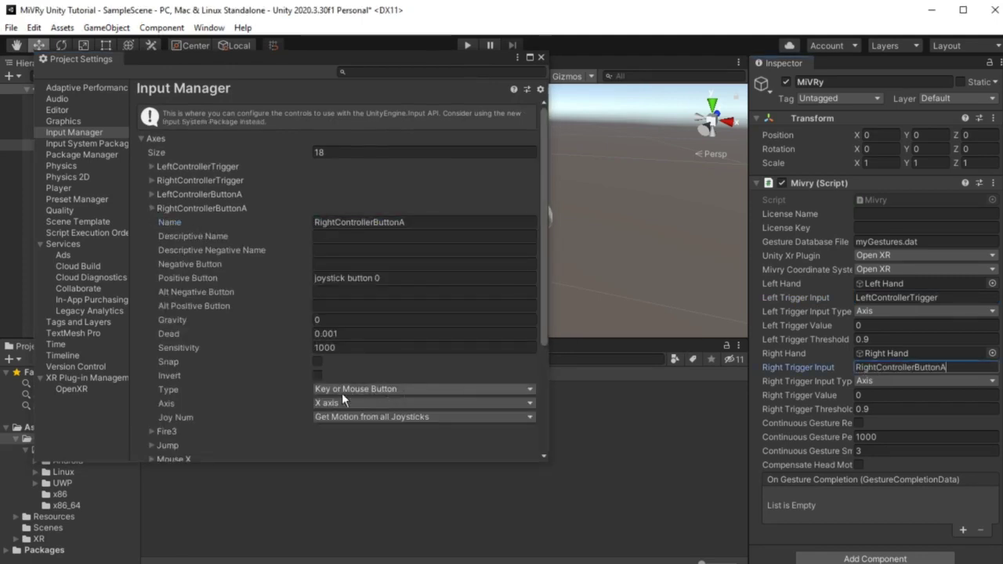
pyautogui.click(878, 382)
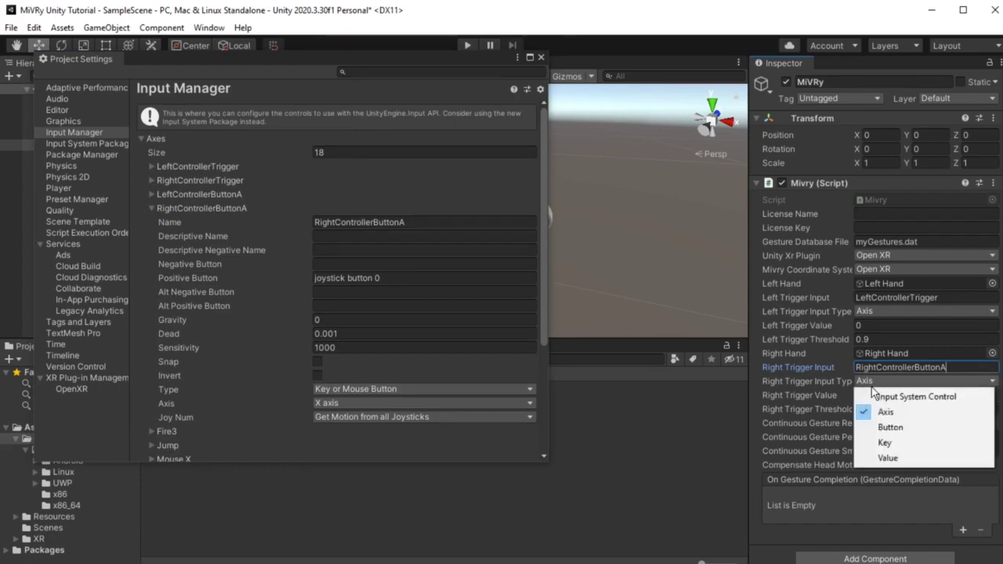
pyautogui.click(890, 428)
# Step: Switch the Player's Active Input Handling to Input System Package (New)
pyautogui.click(541, 58)
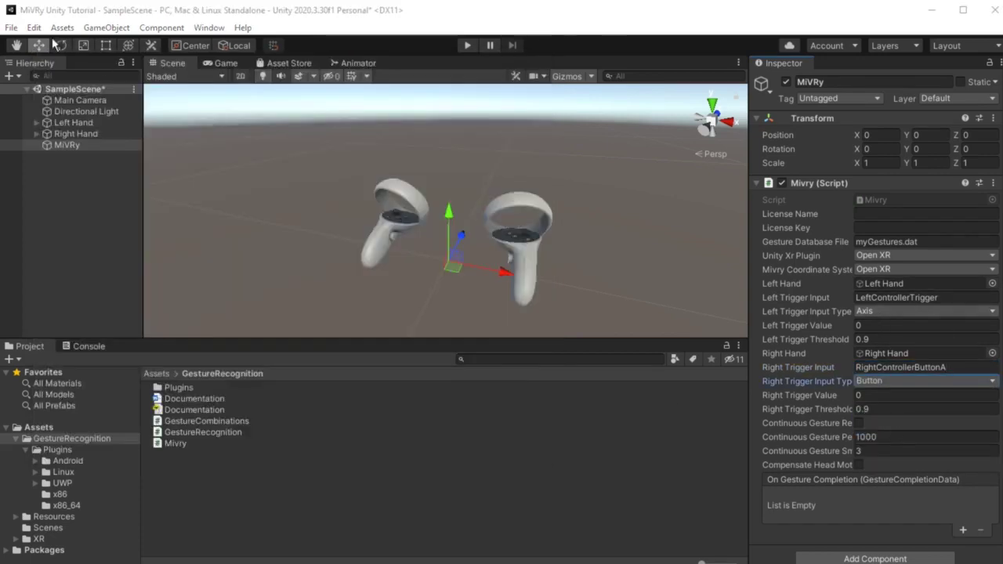
pyautogui.click(33, 27)
pyautogui.click(94, 435)
pyautogui.click(71, 189)
pyautogui.scroll(-5, 189, 342)
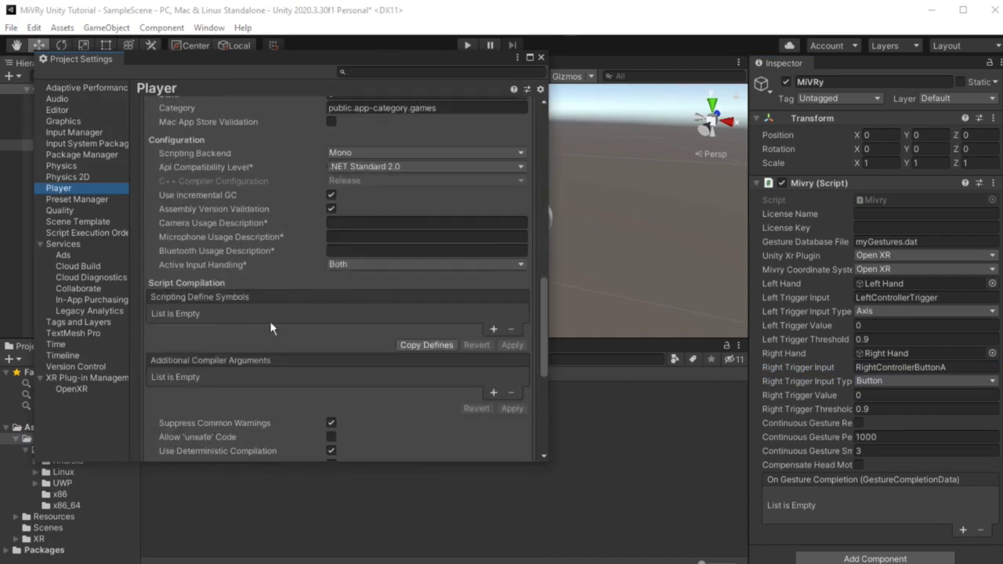
pyautogui.click(423, 264)
pyautogui.click(444, 294)
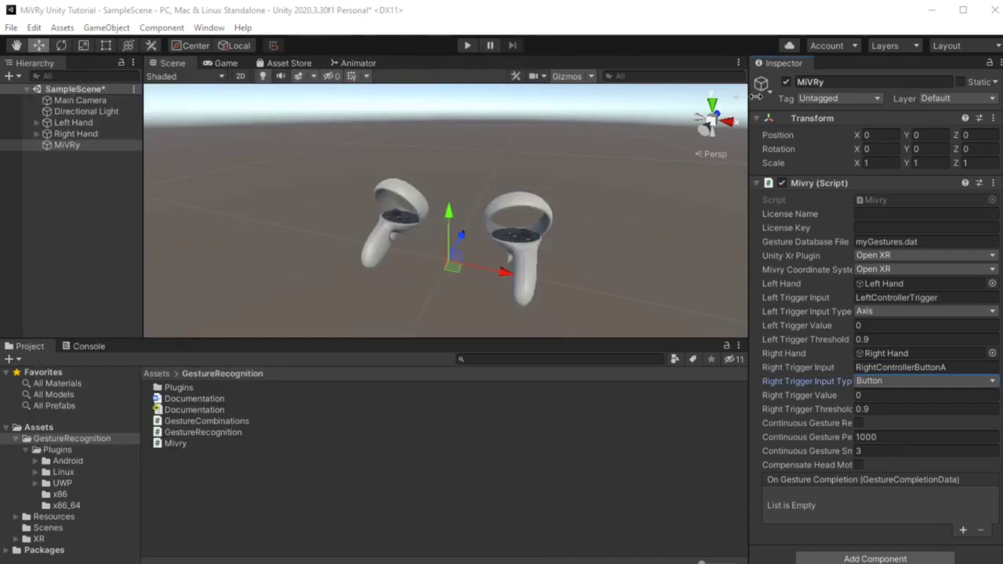
# Step: Set Left Trigger Input Type to Input System Control with path <XRController>{RightHand}/trigger
pyautogui.click(876, 313)
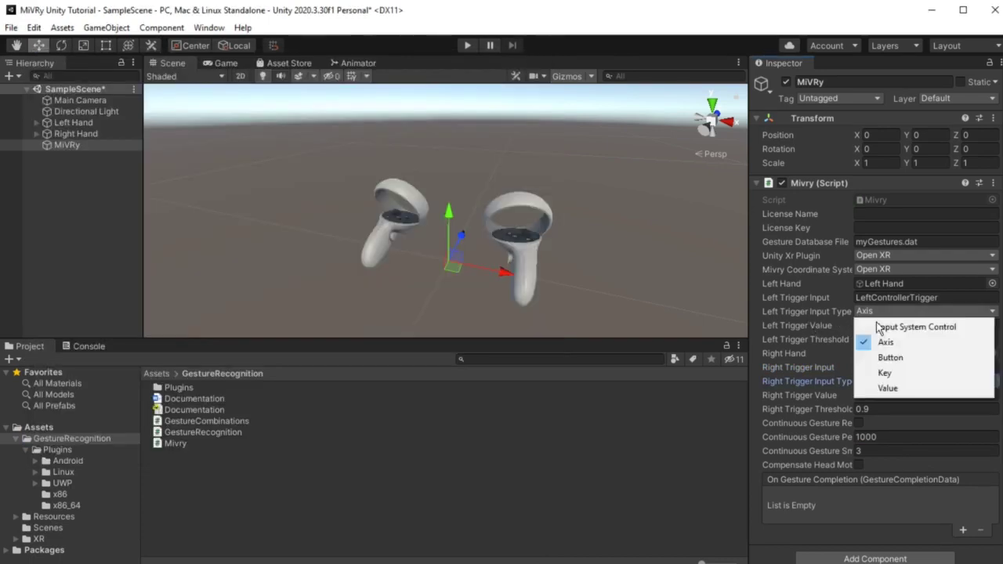
pyautogui.click(882, 328)
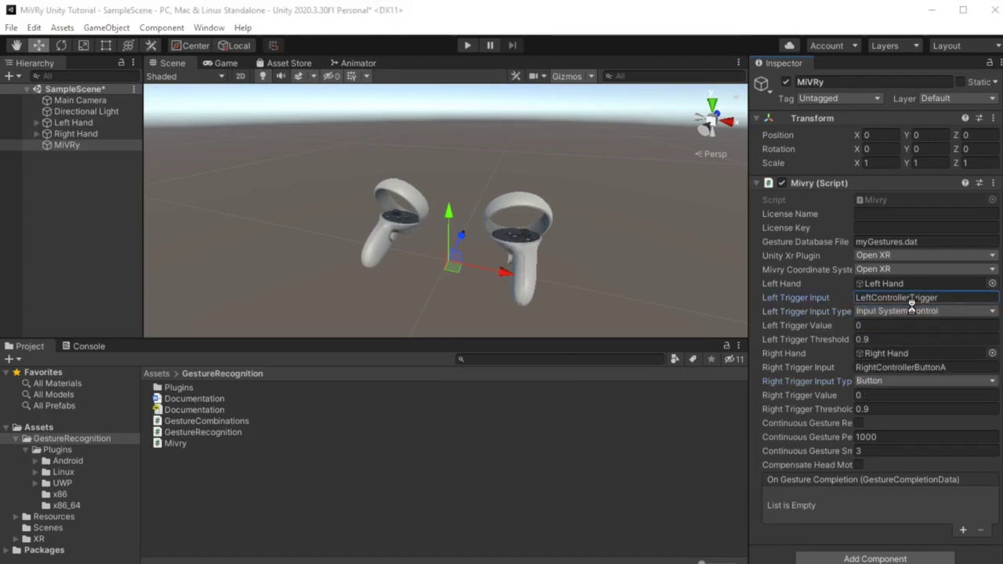
pyautogui.click(942, 302)
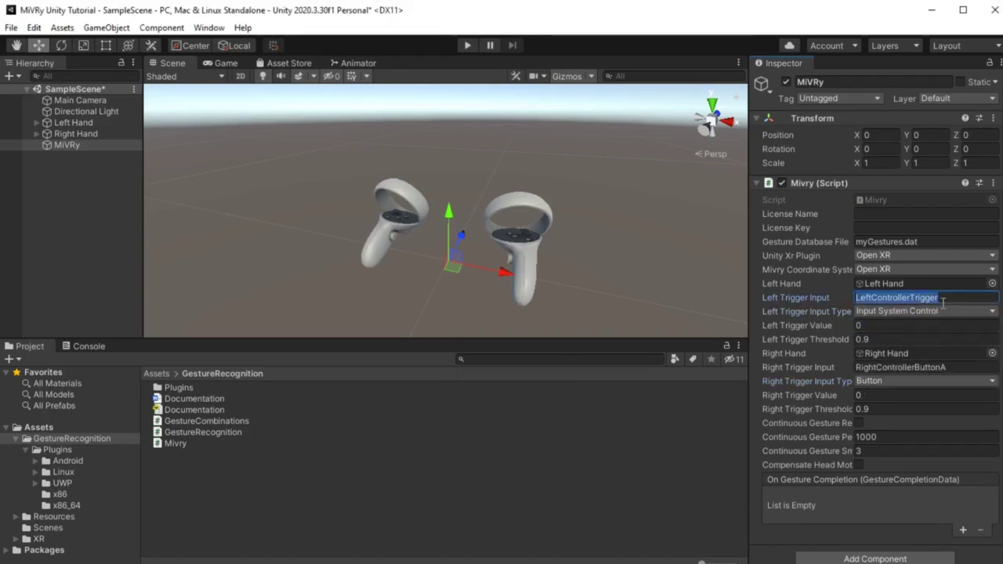
pyautogui.write('<XR')
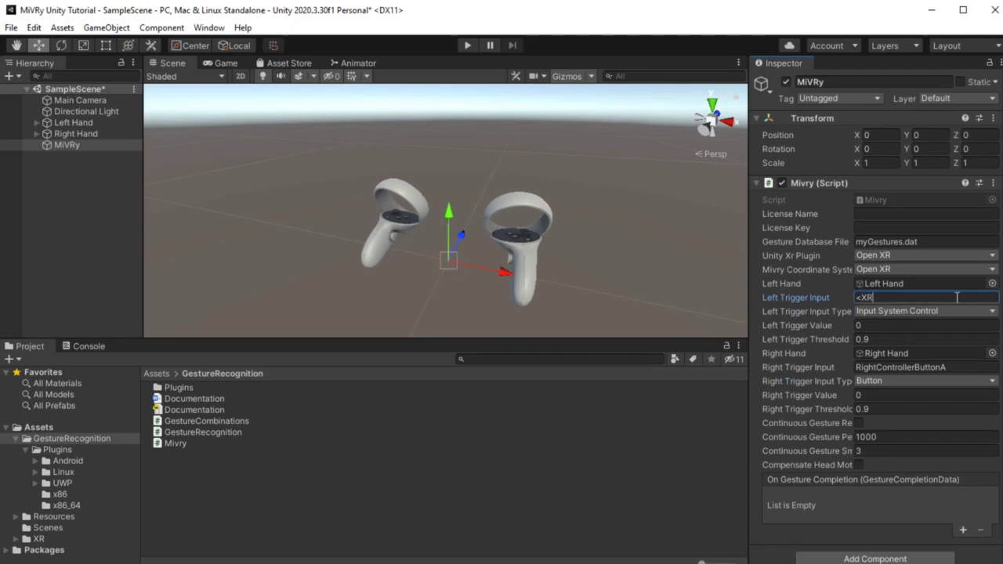
pyautogui.write('Controller>{RightHand}/t')
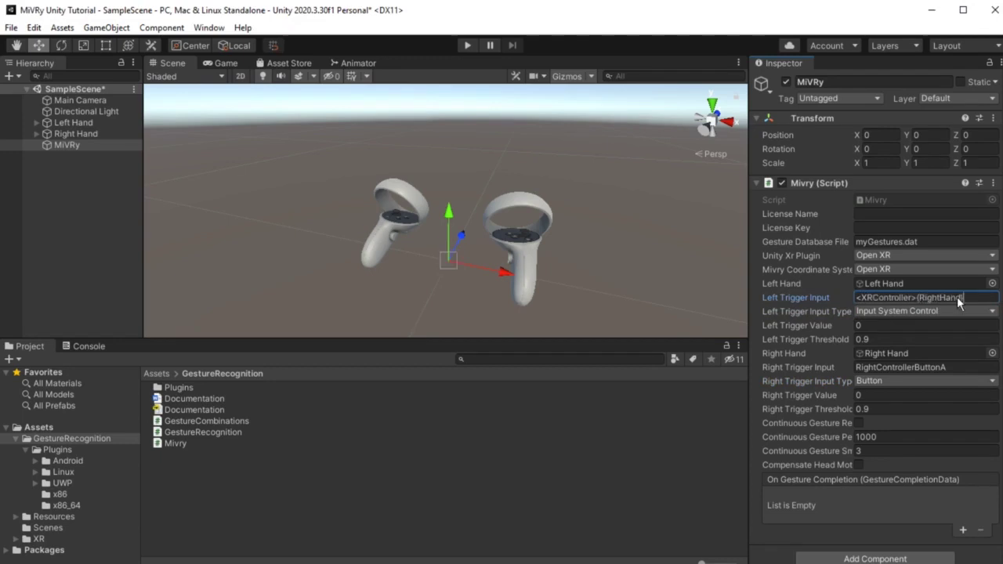
pyautogui.write('rigger')
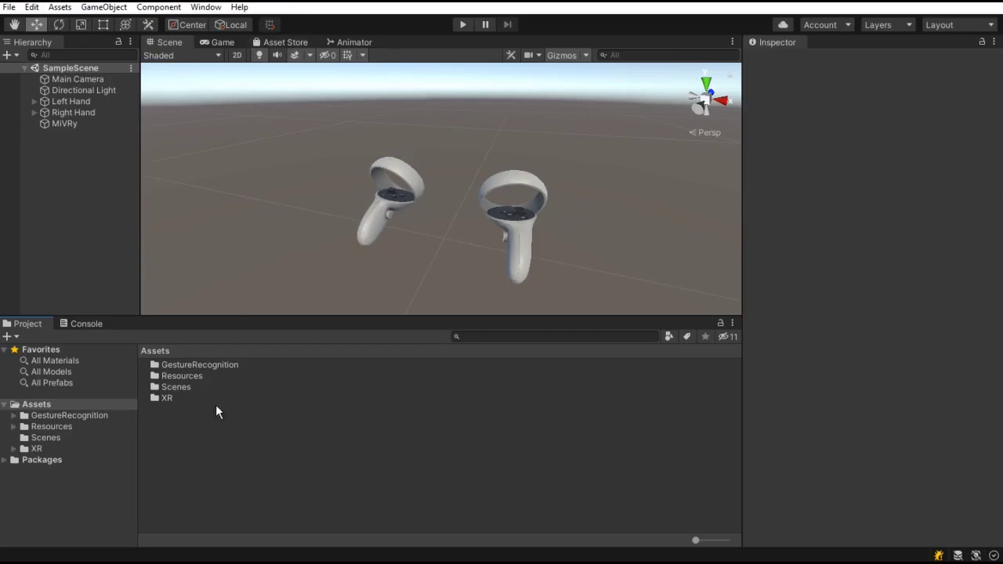
# Step: Create an Input Actions asset named MyInputActions in Assets and open it
pyautogui.rightClick(158, 414)
pyautogui.moveTo(258, 33)
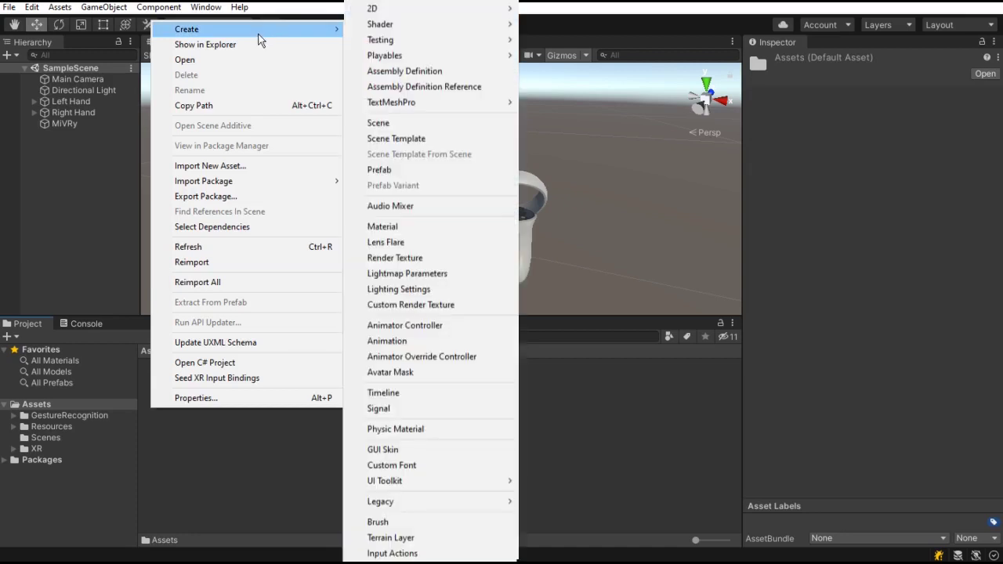
pyautogui.click(392, 553)
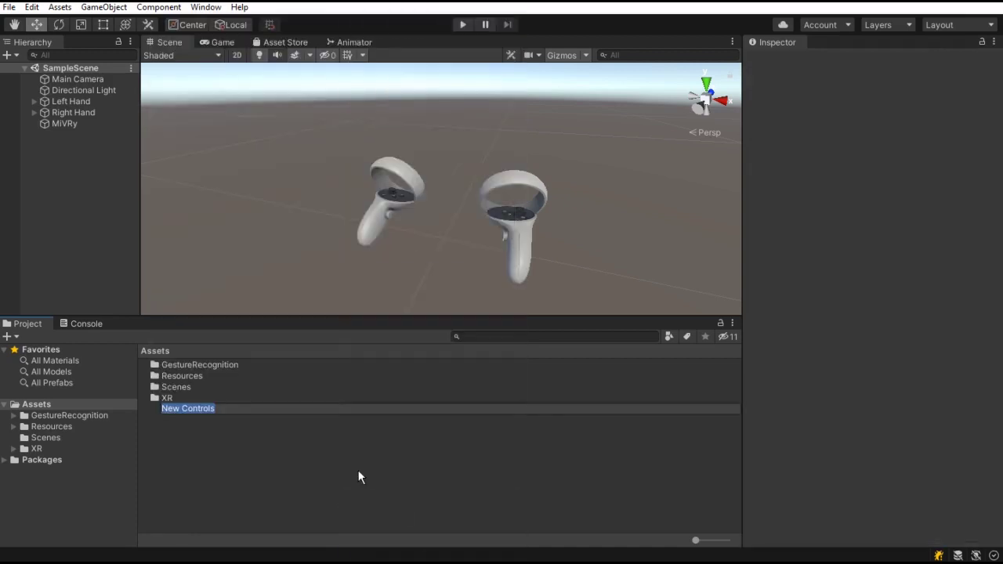
pyautogui.write('MyInputActions')
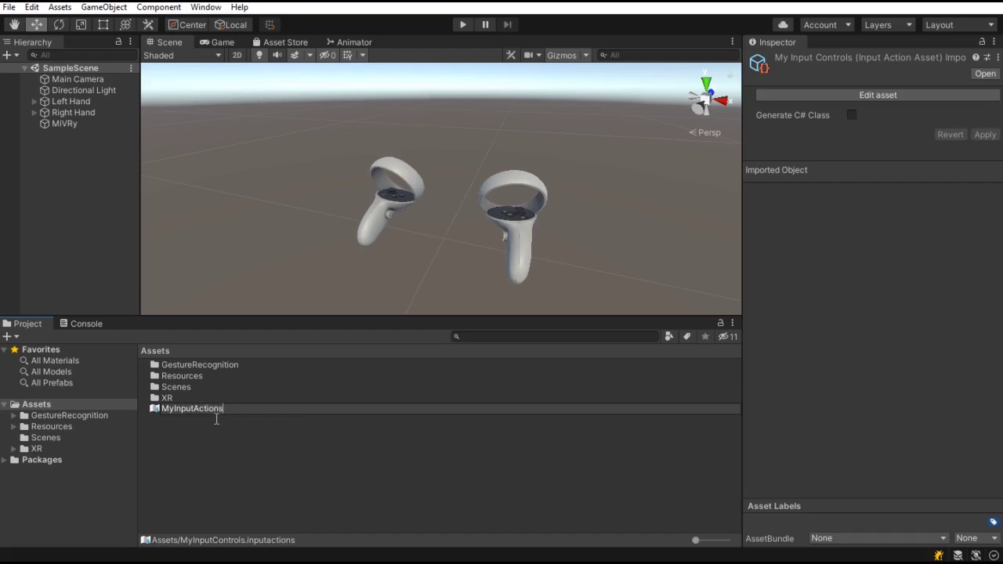
pyautogui.press('Return')
pyautogui.doubleClick(217, 409)
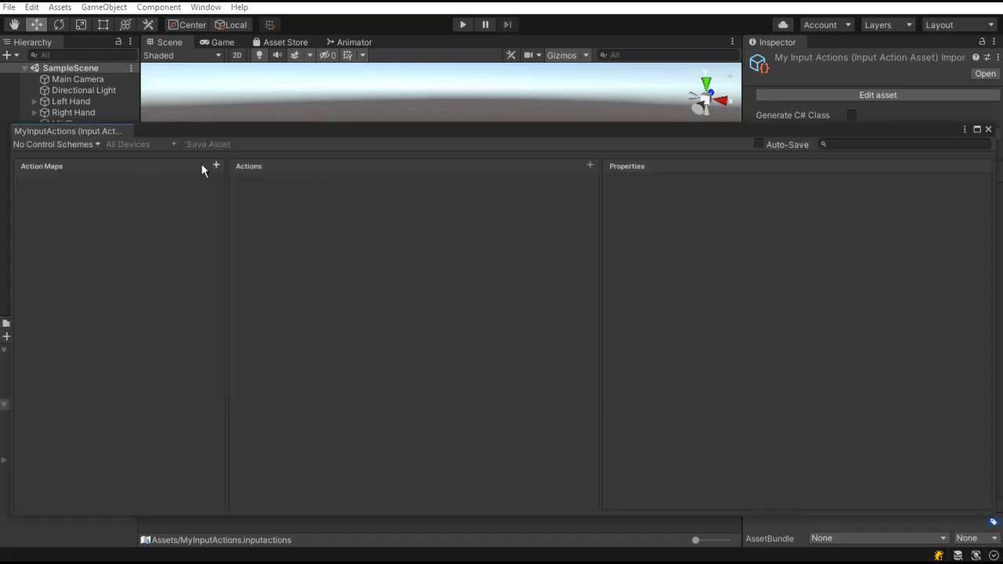
# Step: Add action map MyActionMap with an action renamed LeftTriggerButton
pyautogui.click(223, 173)
pyautogui.write('MyActionMap')
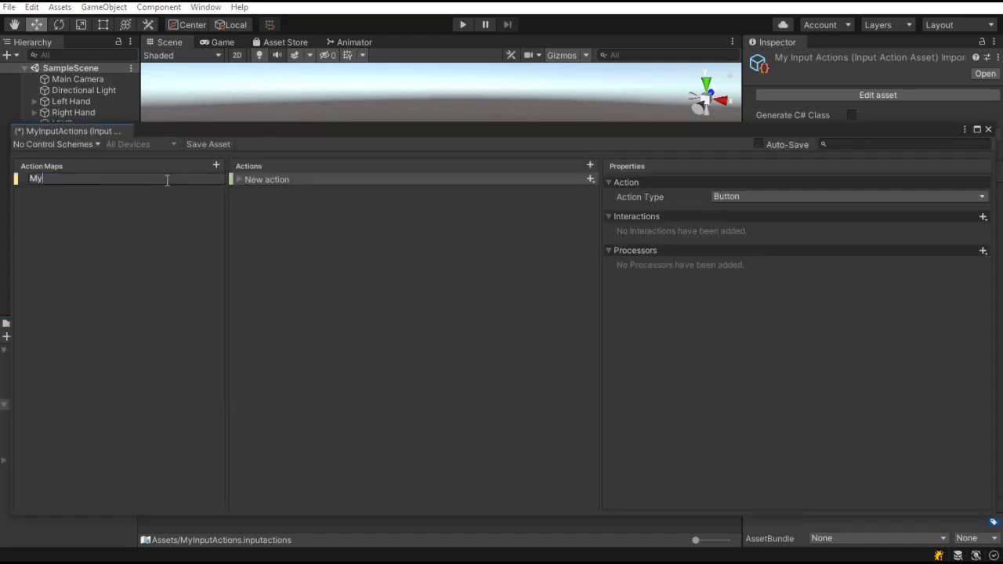
pyautogui.press('Return')
pyautogui.click(266, 180)
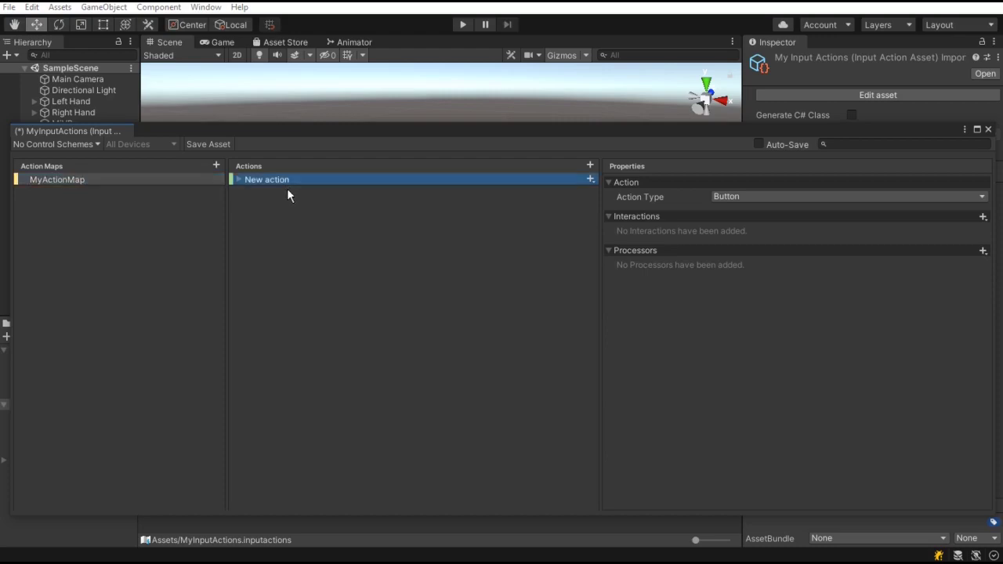
pyautogui.click(285, 182)
pyautogui.write('L')
pyautogui.write('eftTrig')
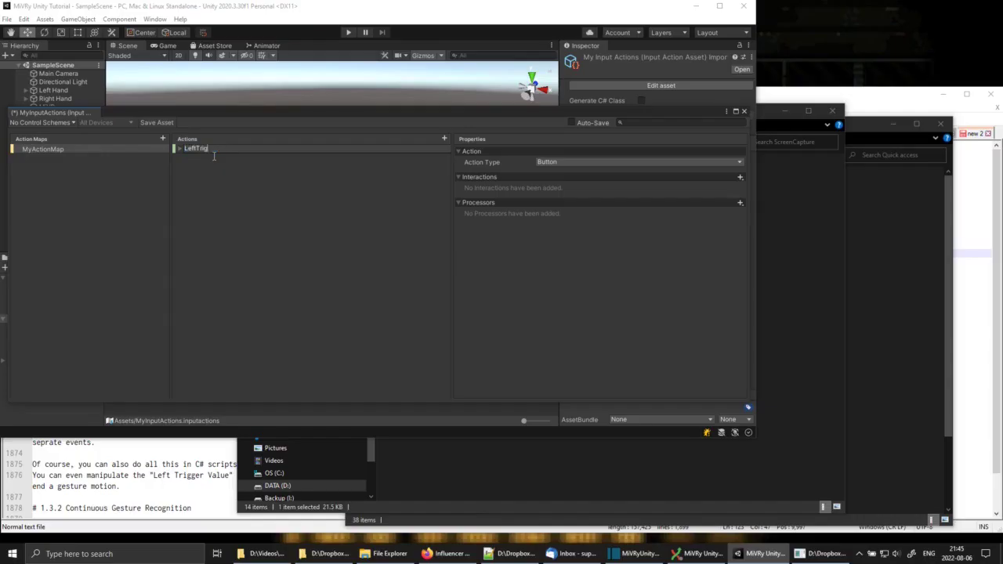
pyautogui.write('gerButton')
pyautogui.press('Return')
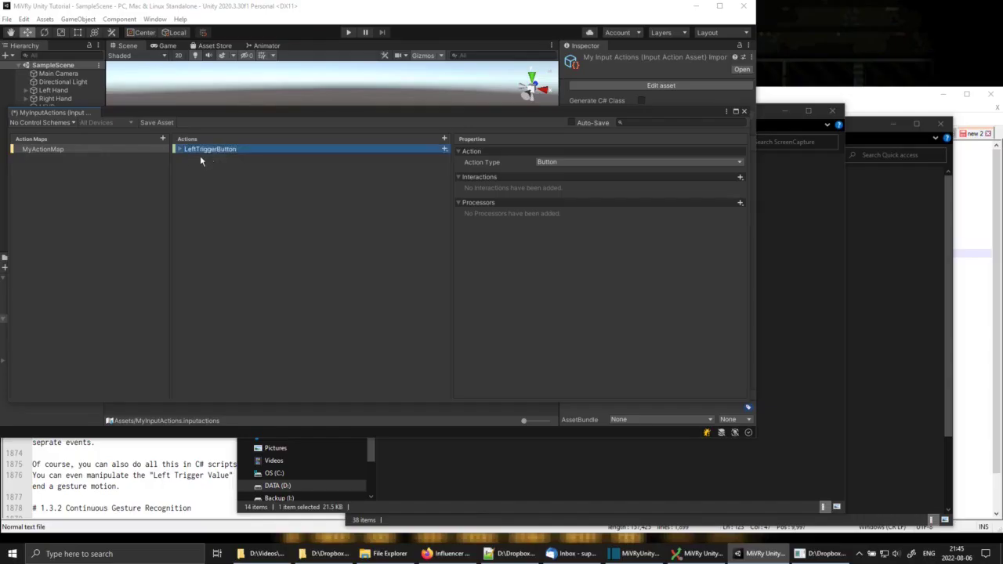
# Step: Bind LeftTriggerButton to the left Oculus Touch trigger for both OpenVR and OpenXR
pyautogui.click(417, 163)
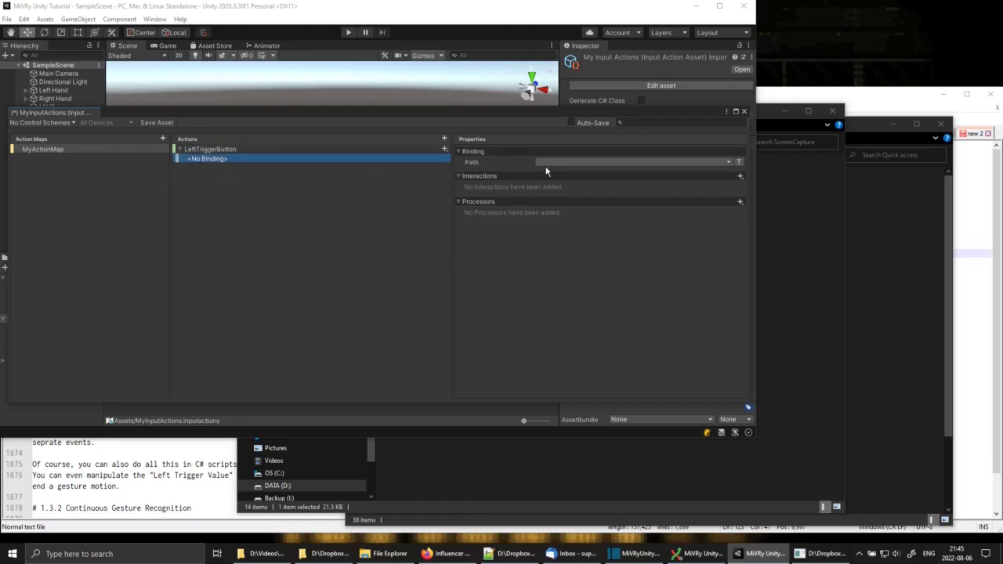
pyautogui.click(588, 162)
pyautogui.write('left trigger')
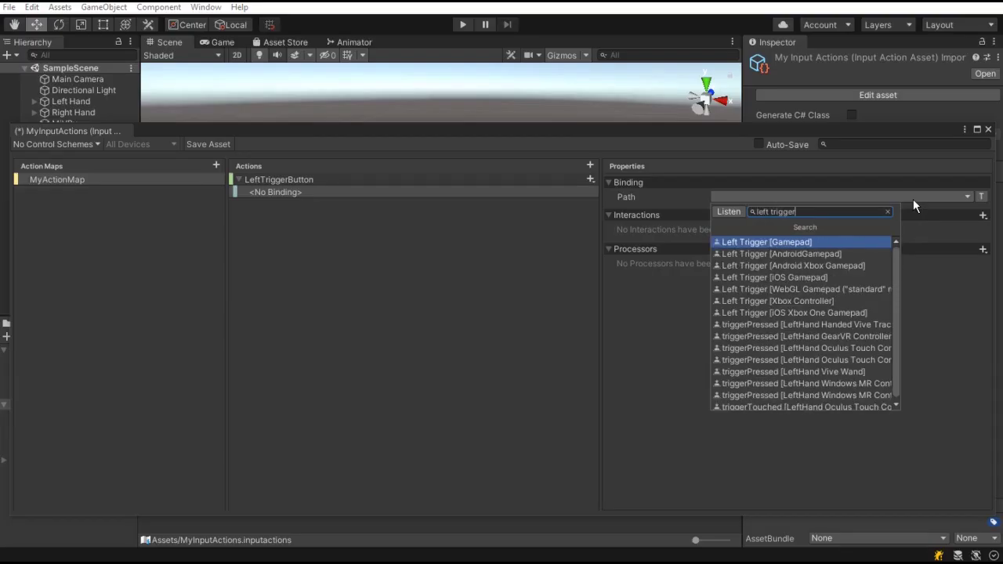
pyautogui.click(818, 358)
pyautogui.click(591, 180)
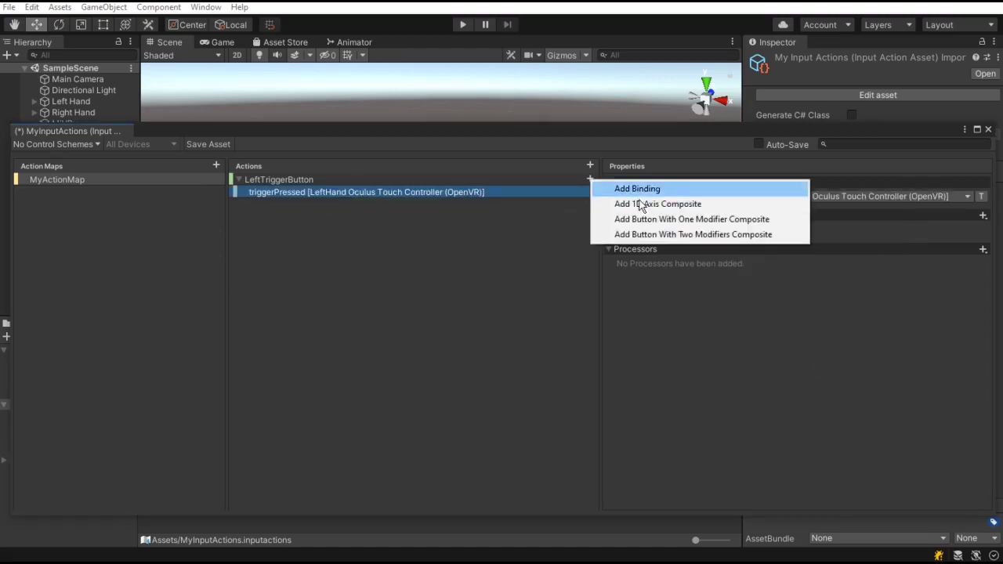
pyautogui.click(638, 192)
pyautogui.click(729, 197)
pyautogui.write('left trigger')
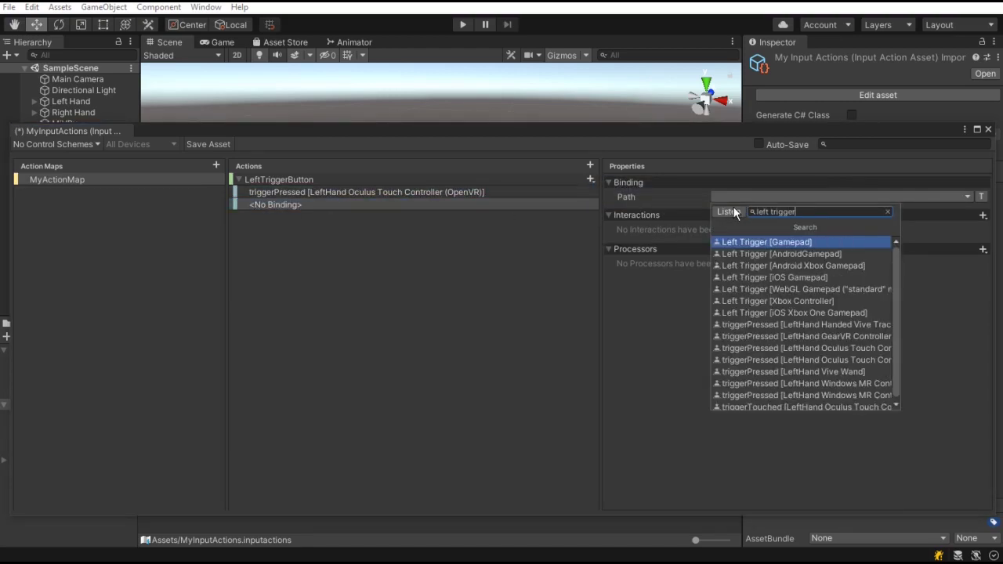
pyautogui.click(865, 404)
pyautogui.click(479, 193)
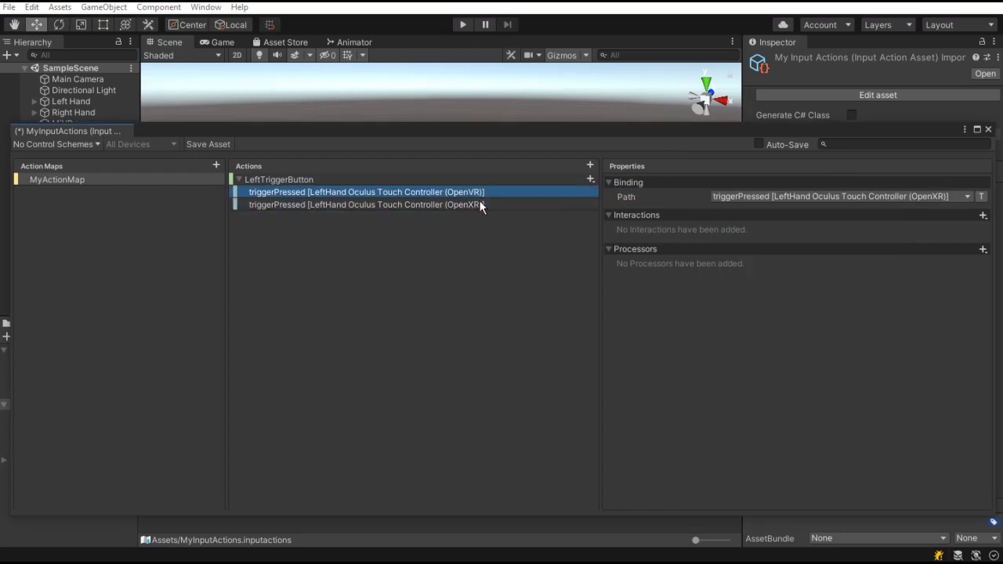
pyautogui.click(476, 206)
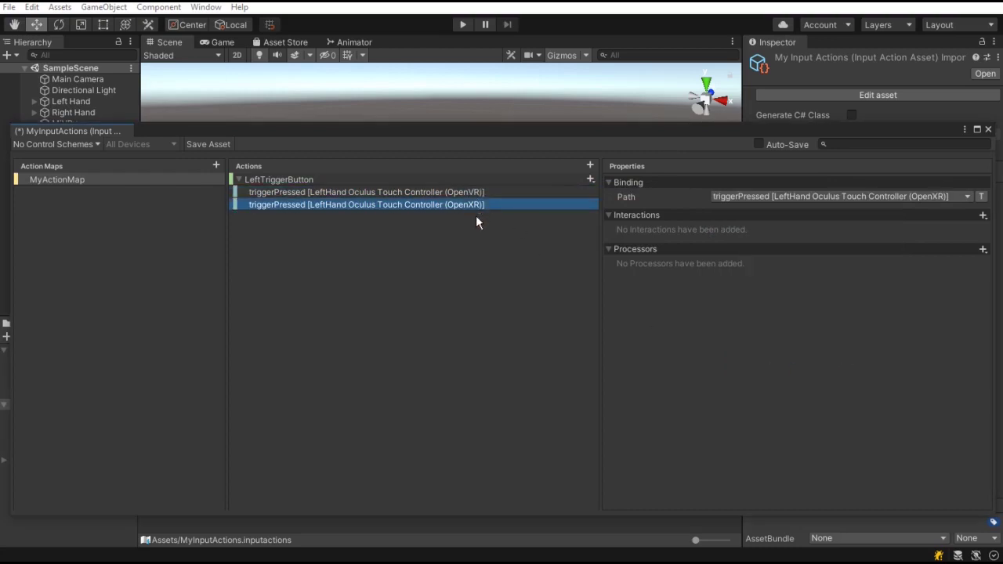
# Step: Add a RightTriggerButton action bound to the right Oculus Touch trigger for OpenVR and OpenXR
pyautogui.click(600, 173)
pyautogui.write('RightTriggerButton')
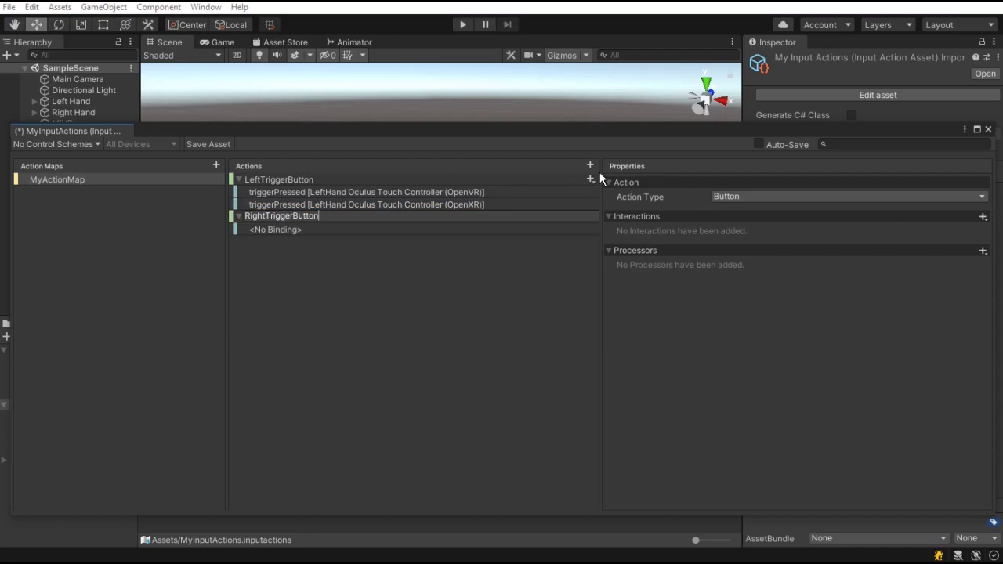
pyautogui.press('Return')
pyautogui.click(584, 230)
pyautogui.click(756, 201)
pyautogui.write('Right Trigger')
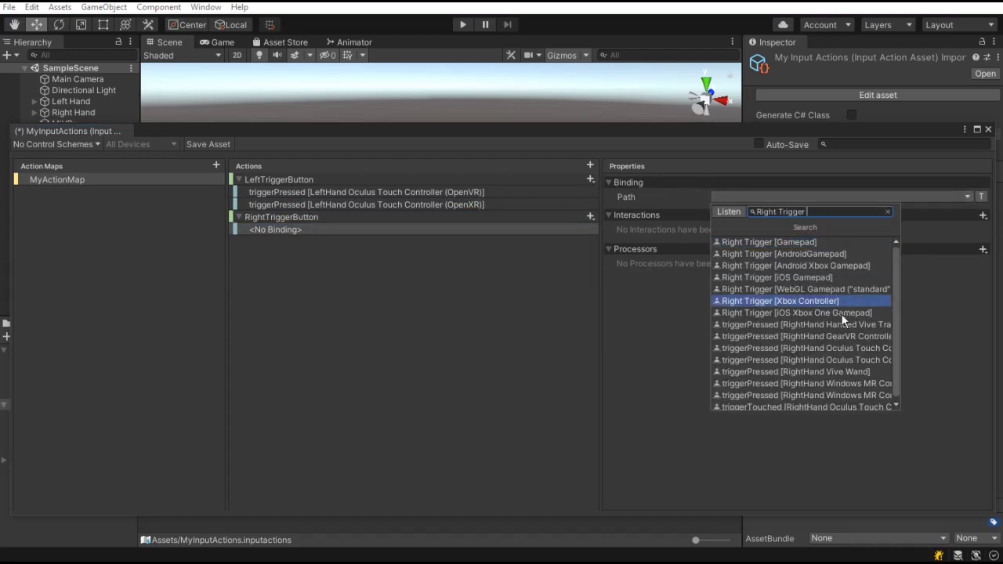
pyautogui.click(847, 350)
pyautogui.click(590, 216)
pyautogui.click(626, 227)
pyautogui.click(740, 200)
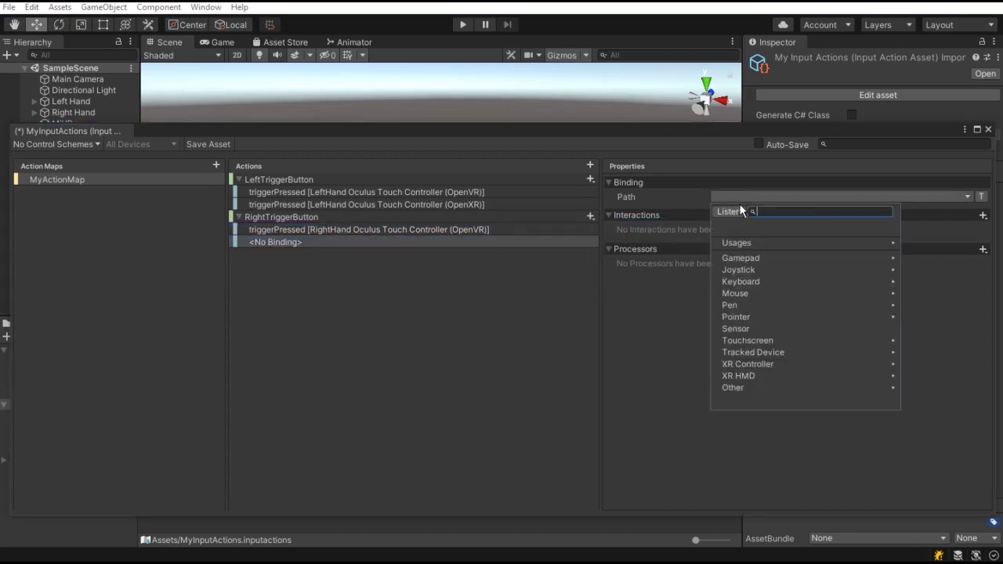
pyautogui.write('RightTrigger')
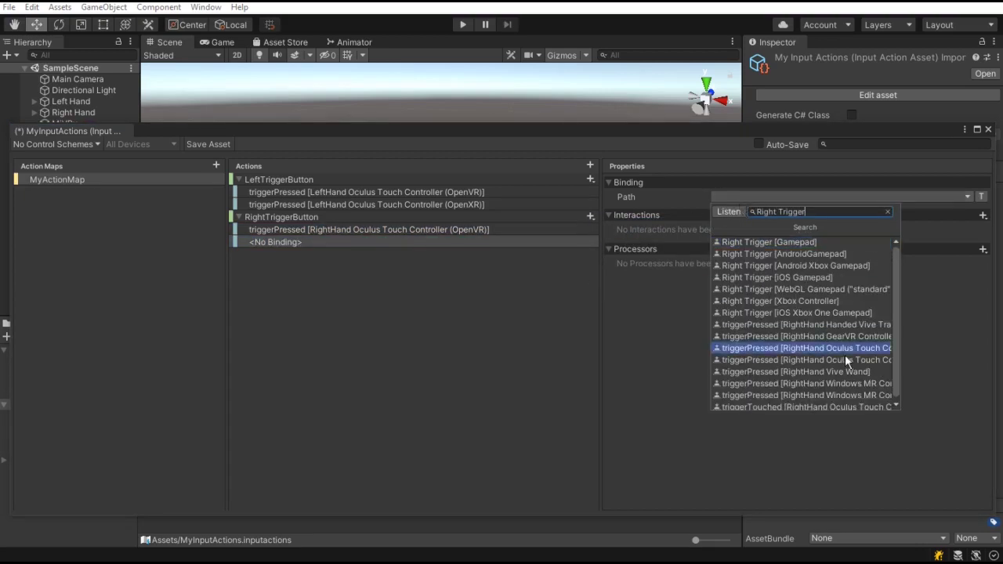
pyautogui.click(845, 353)
# Step: Make RightTriggerButton a Pass Through action with Axis control type, and save the asset
pyautogui.click(308, 181)
pyautogui.click(748, 197)
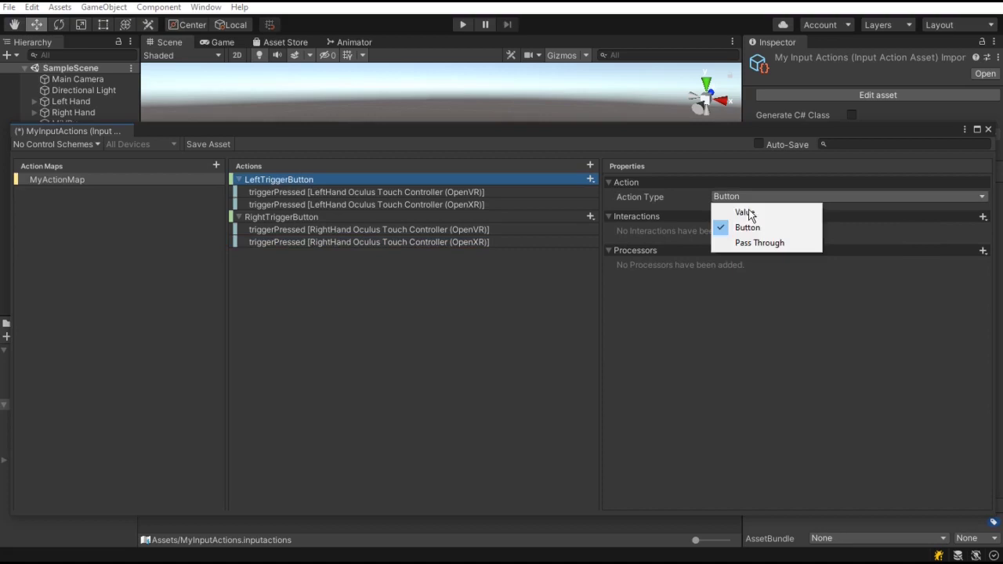
pyautogui.click(510, 217)
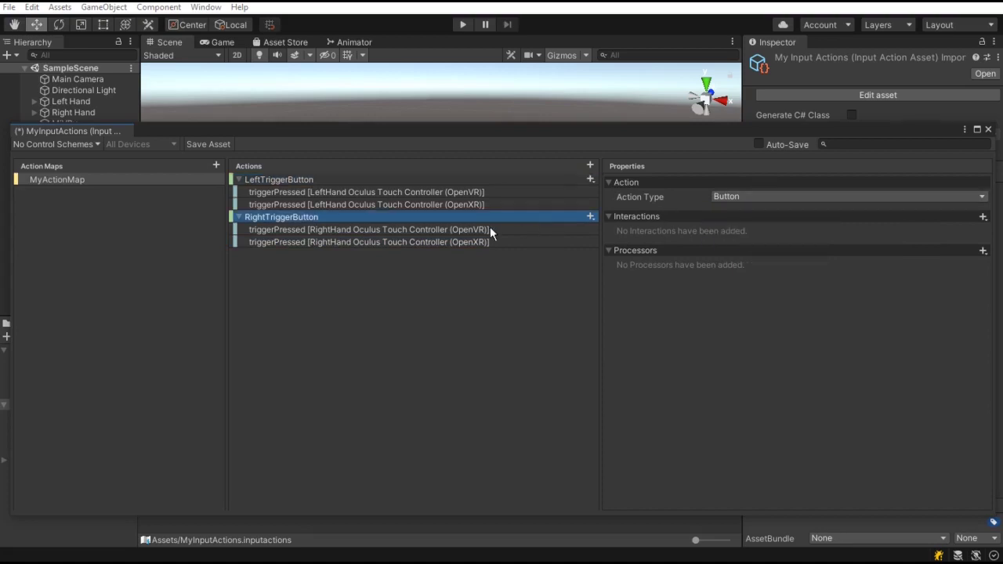
pyautogui.click(748, 196)
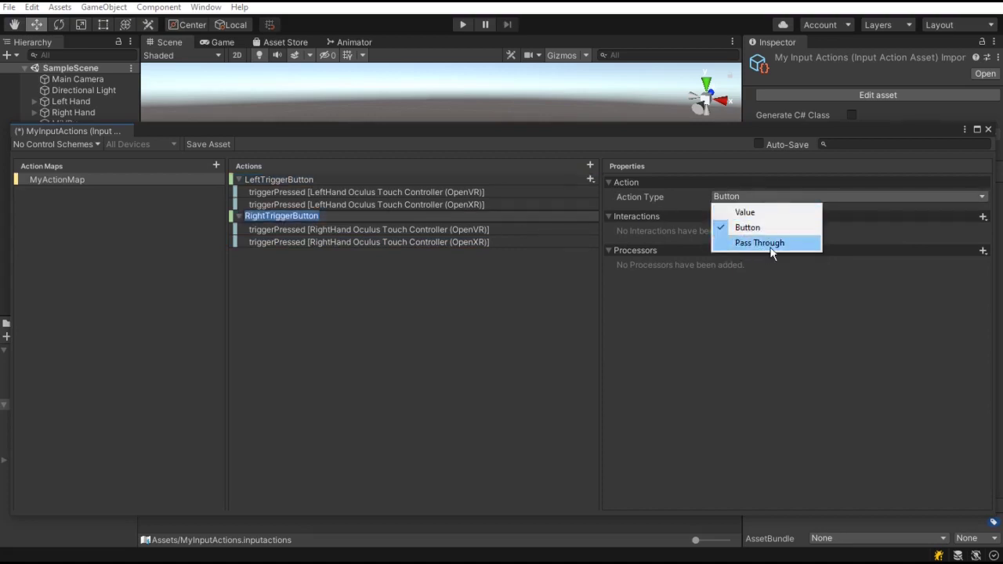
pyautogui.click(759, 243)
pyautogui.click(772, 210)
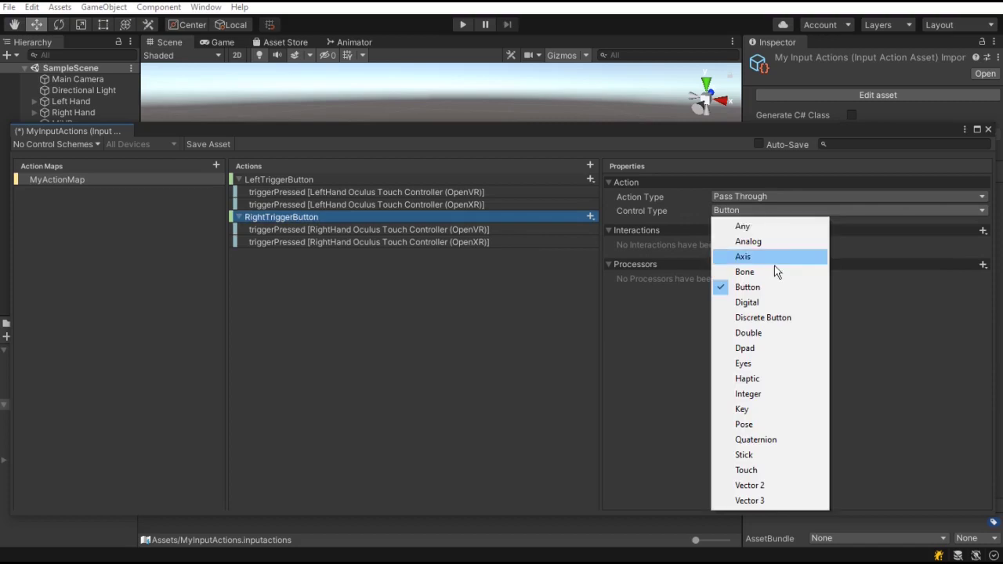
pyautogui.click(775, 261)
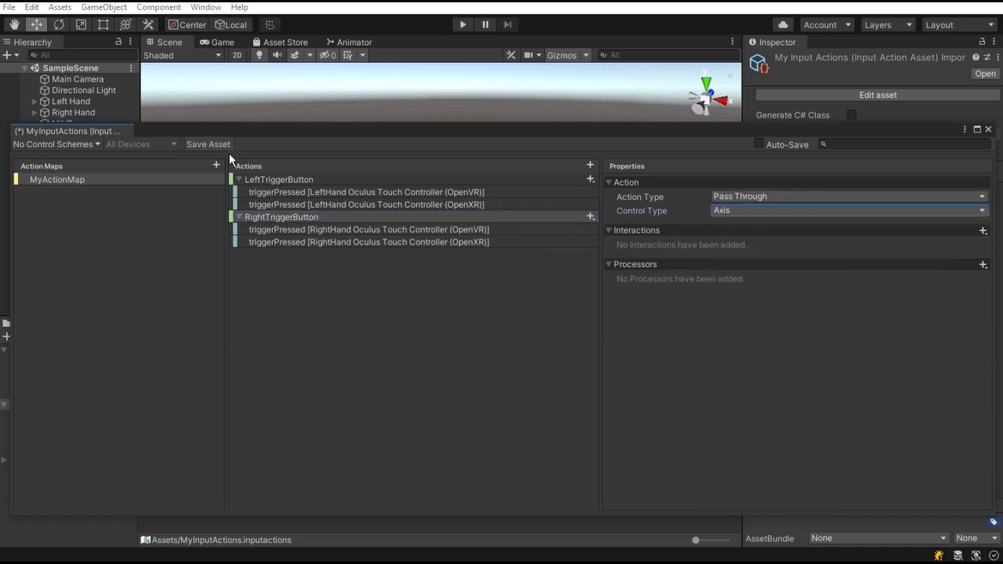
pyautogui.click(210, 145)
# Step: Create an empty scene object named InputActionProcessor
pyautogui.click(989, 129)
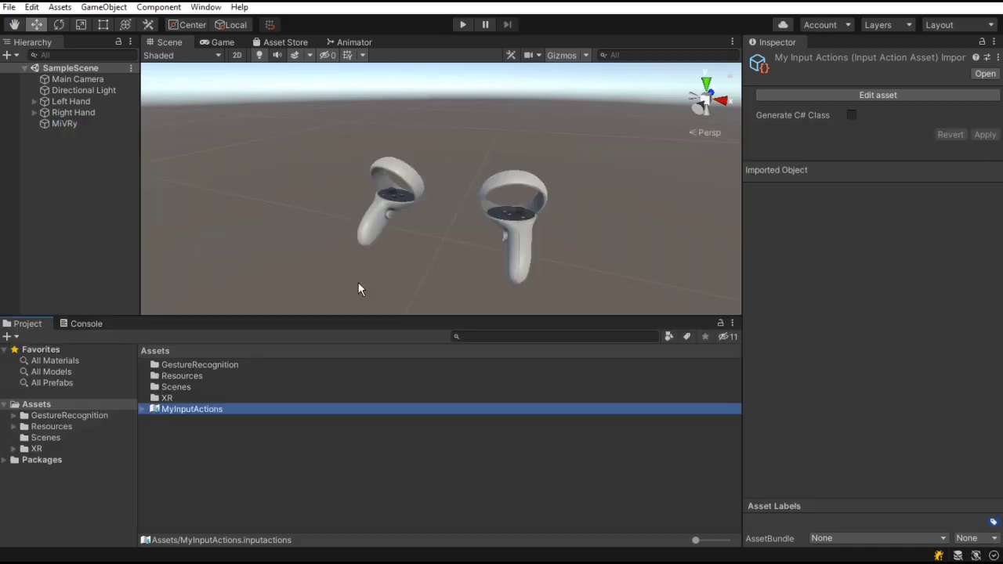
pyautogui.rightClick(55, 155)
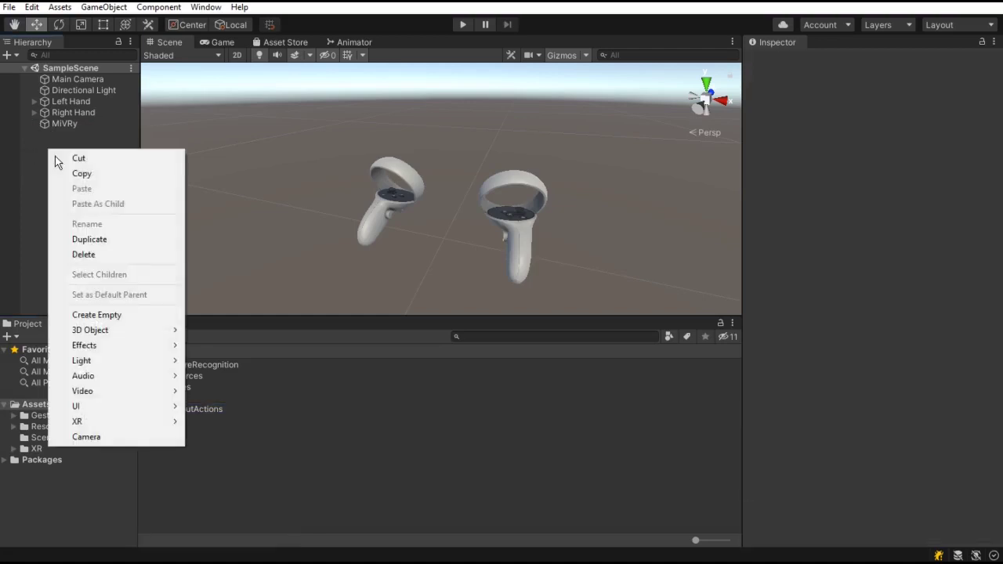
pyautogui.click(138, 320)
pyautogui.write('InputAc')
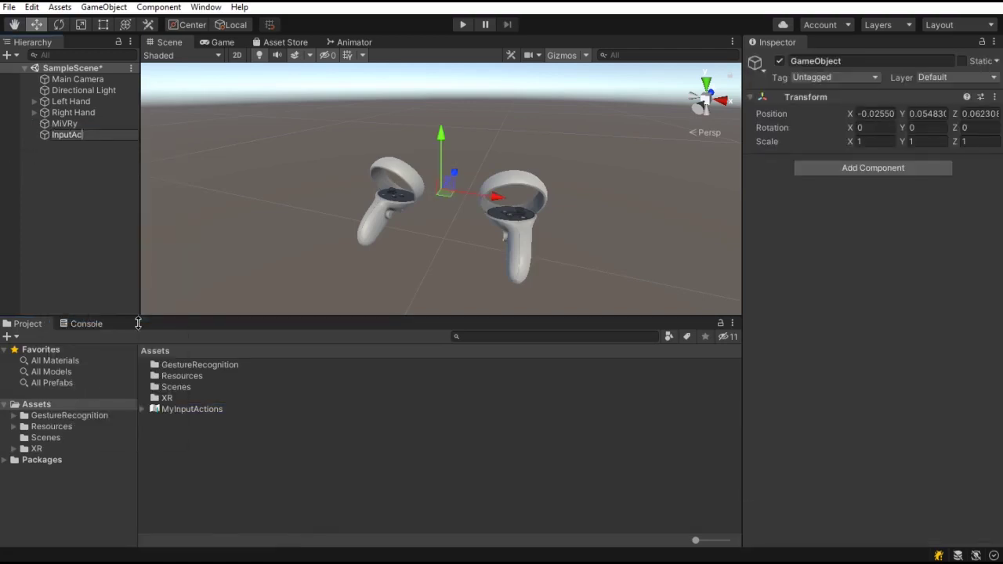
pyautogui.write('tionProcessor')
pyautogui.press('Return')
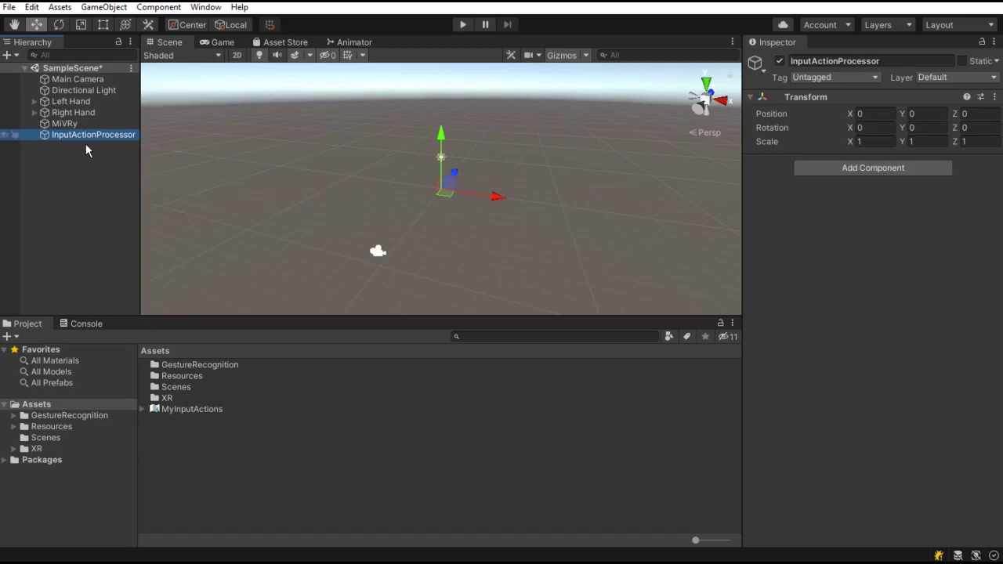
# Step: Add Player Input using MyInputActions, default map MyActionMap, Invoke Unity Events behaviour, Events expanded
pyautogui.click(902, 170)
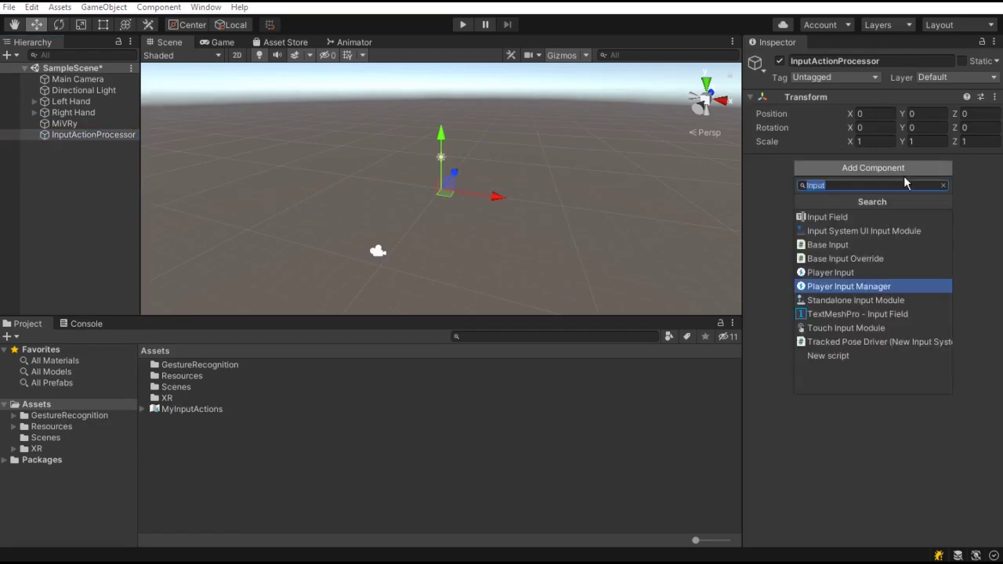
pyautogui.click(856, 272)
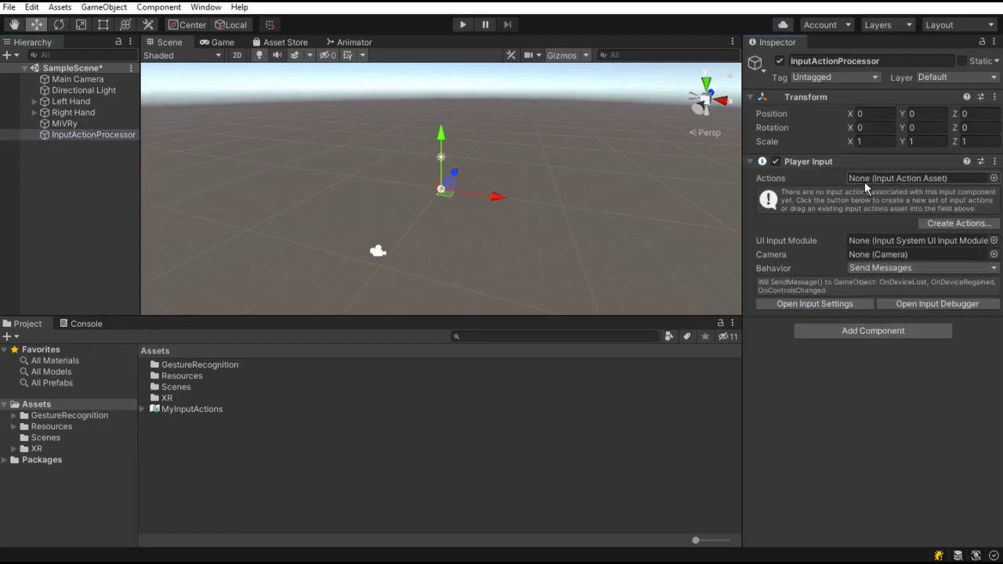
pyautogui.moveTo(189, 414); pyautogui.dragTo(860, 186)
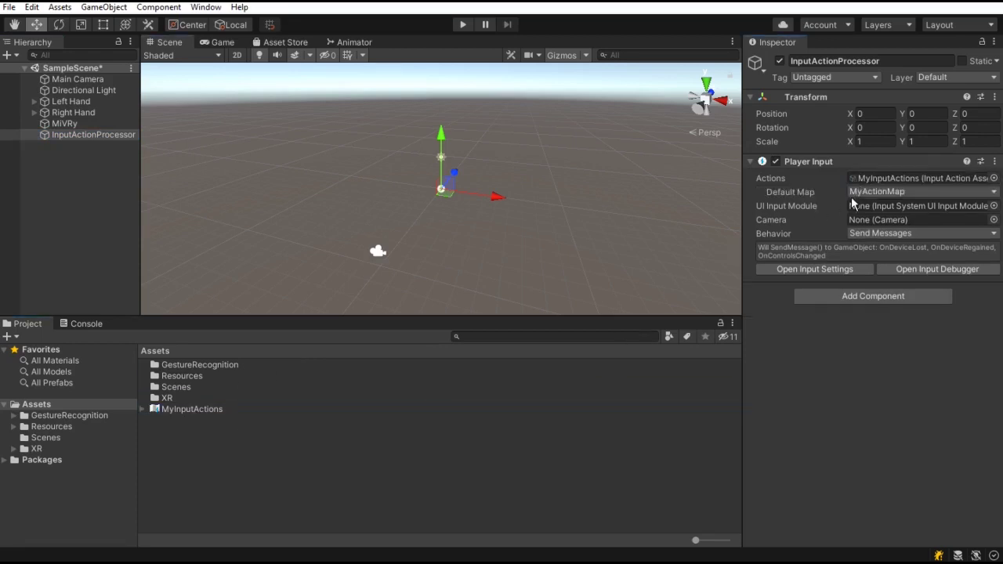
pyautogui.click(862, 192)
pyautogui.click(888, 234)
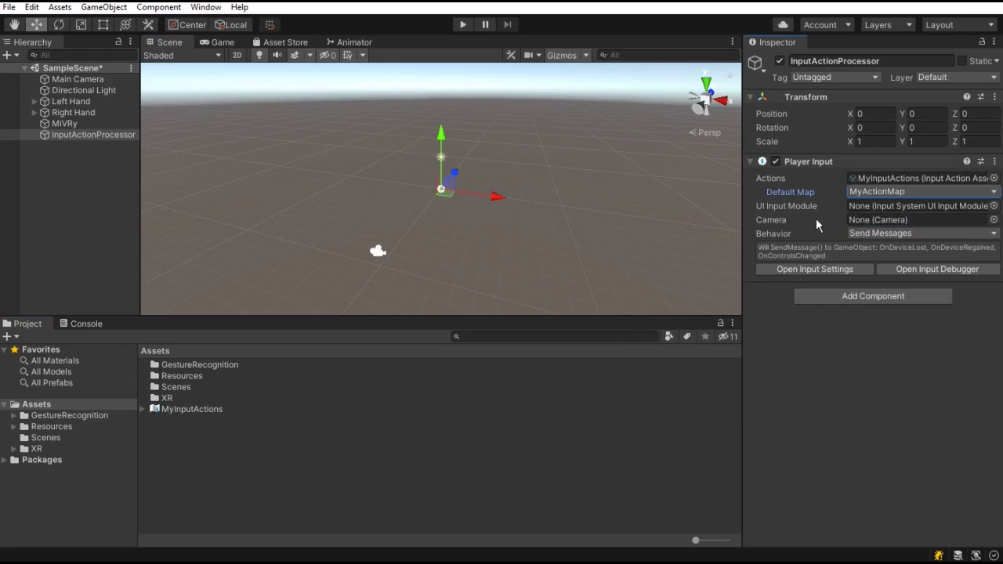
pyautogui.click(886, 234)
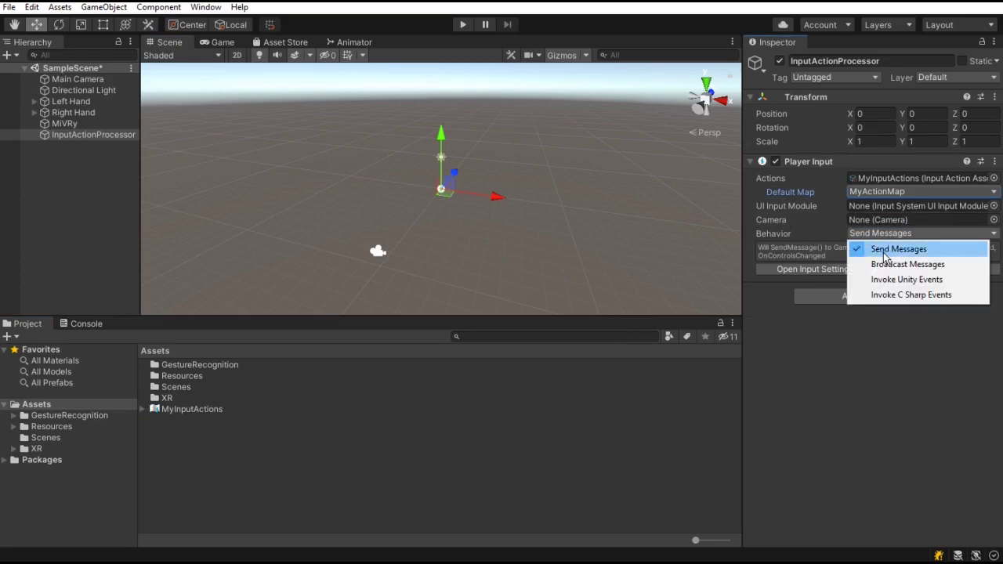
pyautogui.click(884, 280)
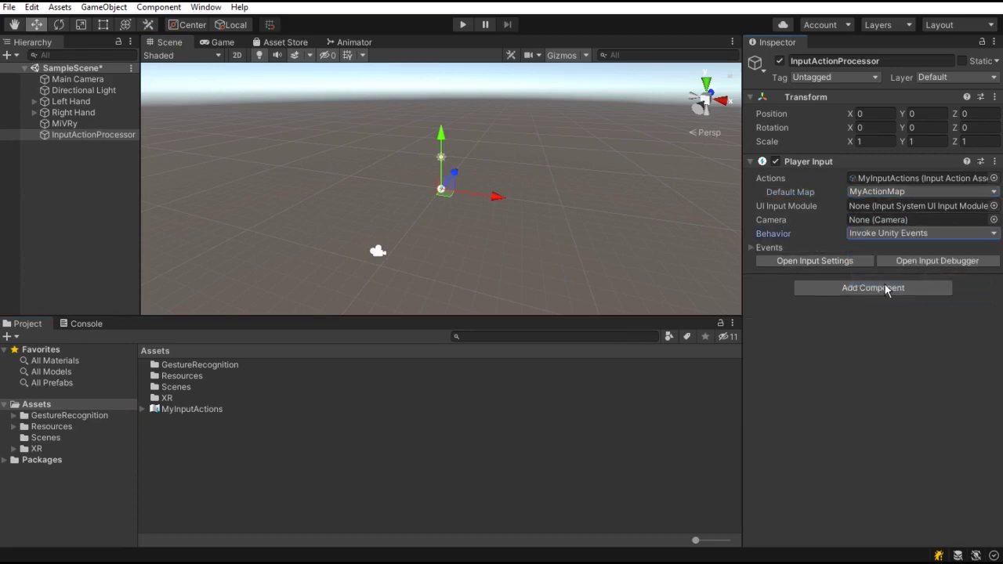
pyautogui.click(757, 250)
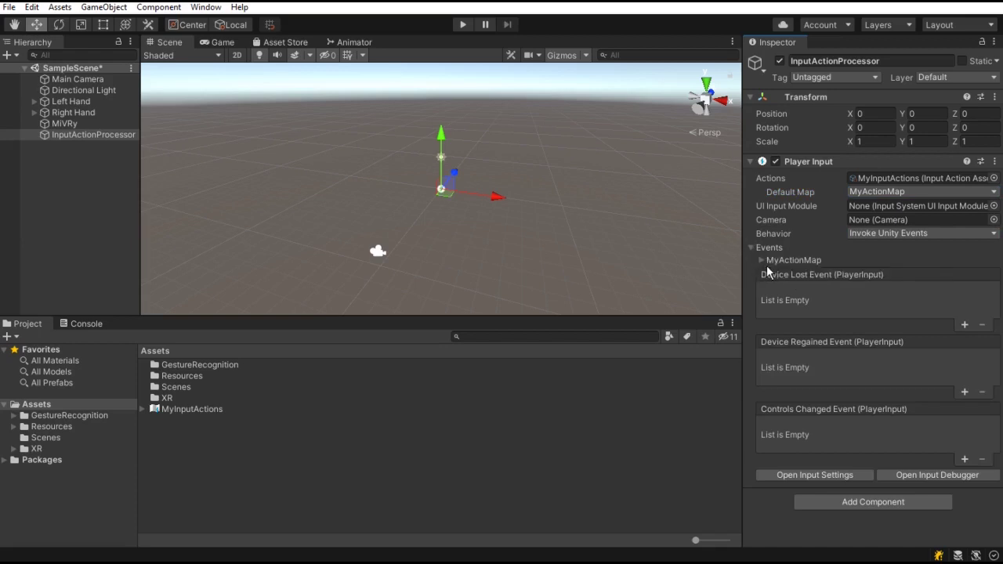
# Step: Wire the LeftTriggerButton event to MiVRy's Mivry.OnInputAction_LeftTrigger
pyautogui.click(767, 265)
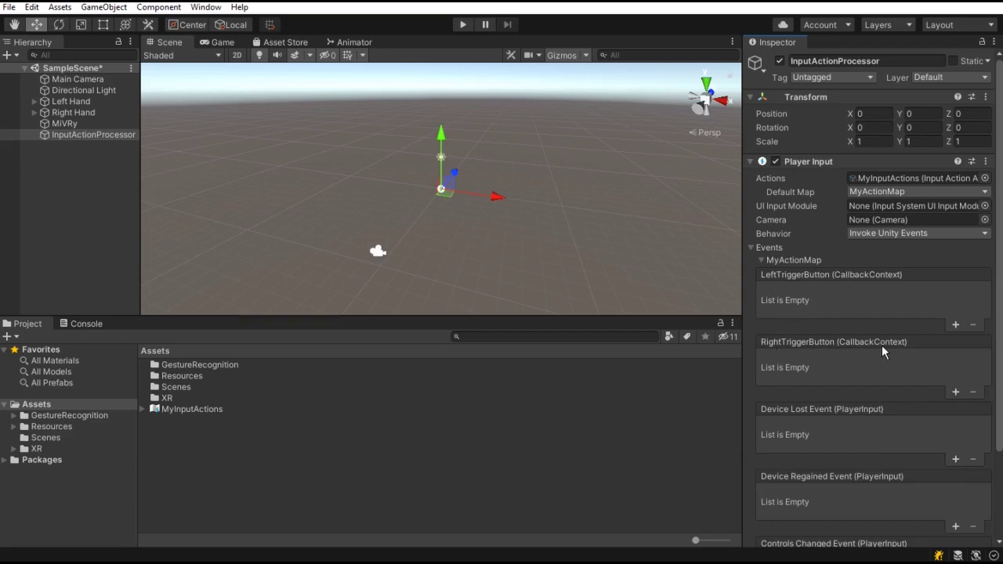
pyautogui.click(959, 330)
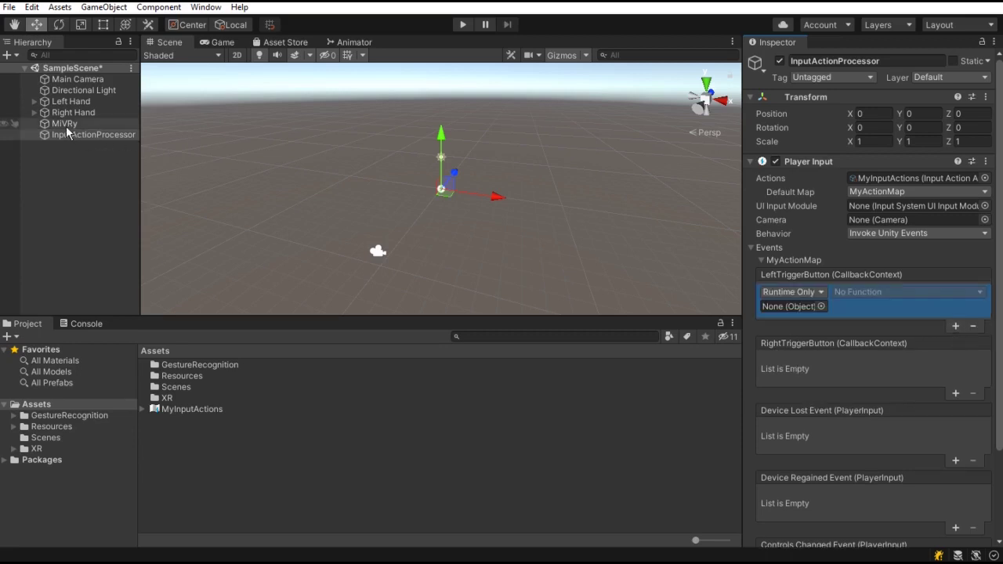
pyautogui.moveTo(66, 130); pyautogui.dragTo(805, 316)
pyautogui.click(874, 296)
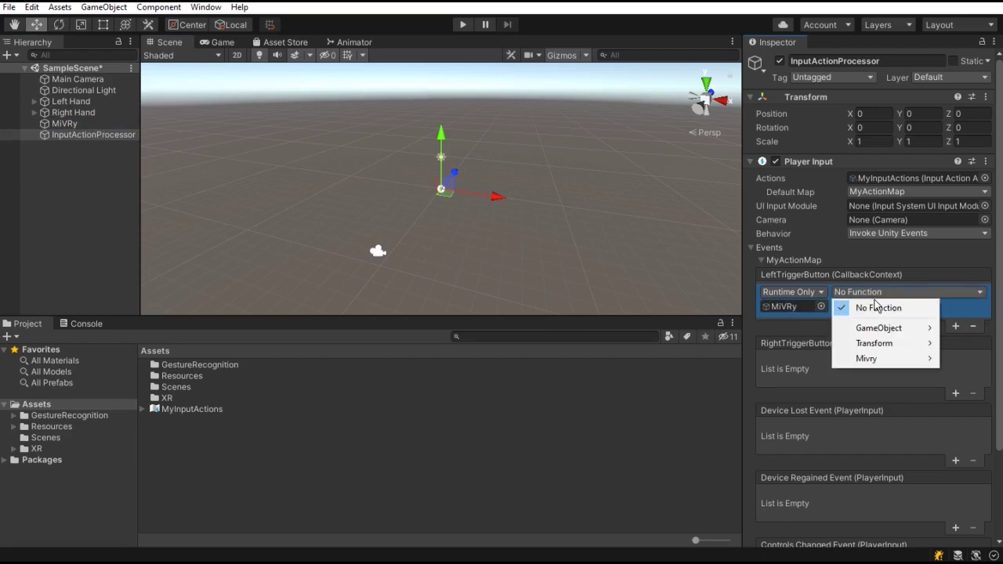
pyautogui.moveTo(866, 359)
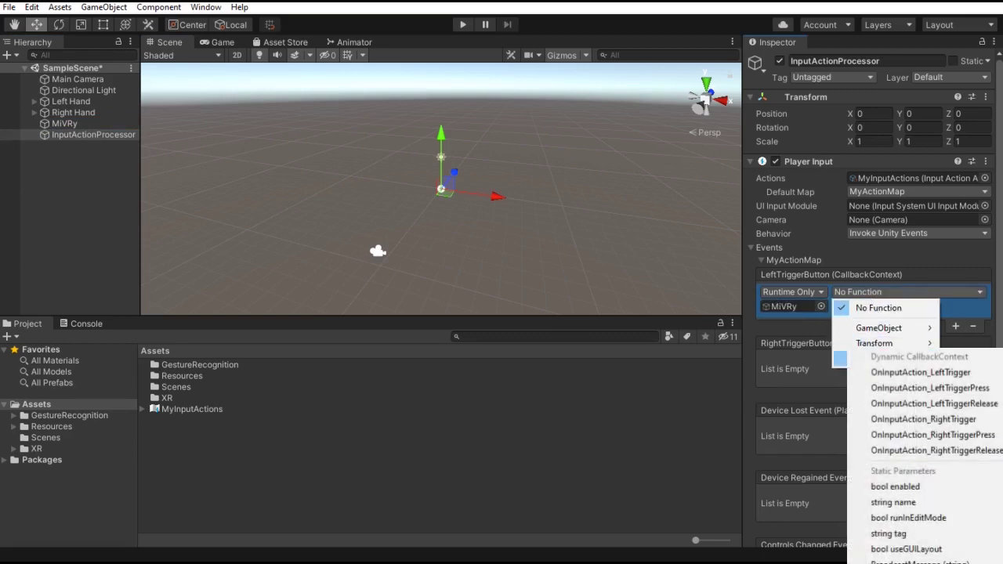
pyautogui.click(896, 379)
# Step: Wire the RightTriggerButton event to MiVRy's Mivry.OnInputAction_RightTrigger
pyautogui.click(955, 394)
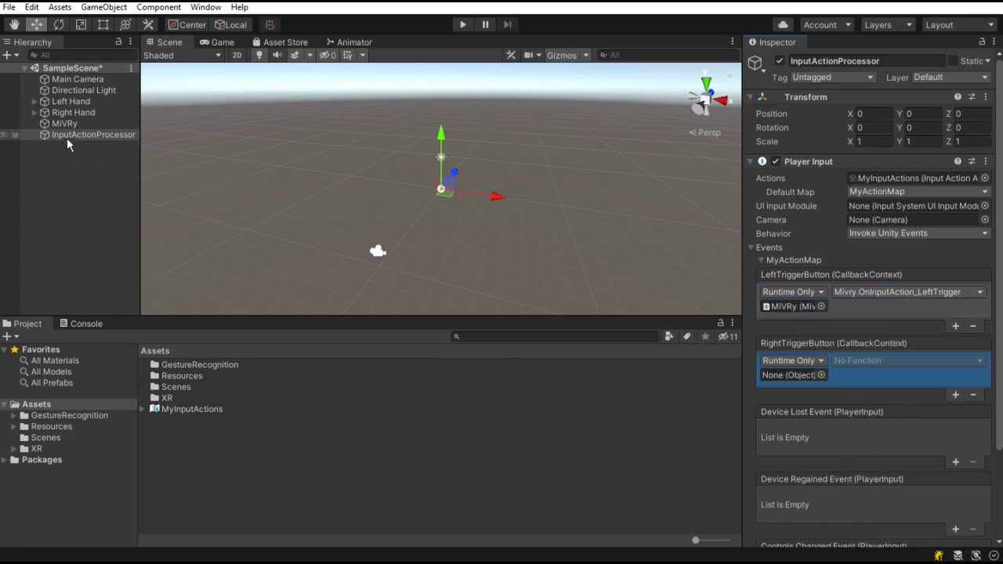
pyautogui.moveTo(64, 123); pyautogui.dragTo(791, 379)
pyautogui.click(862, 360)
pyautogui.moveTo(860, 430)
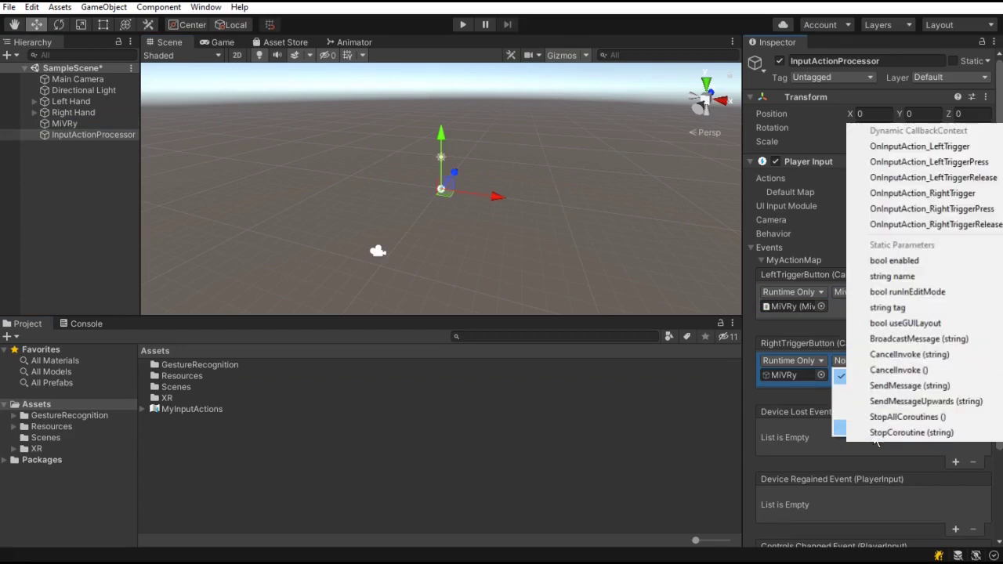
pyautogui.click(917, 194)
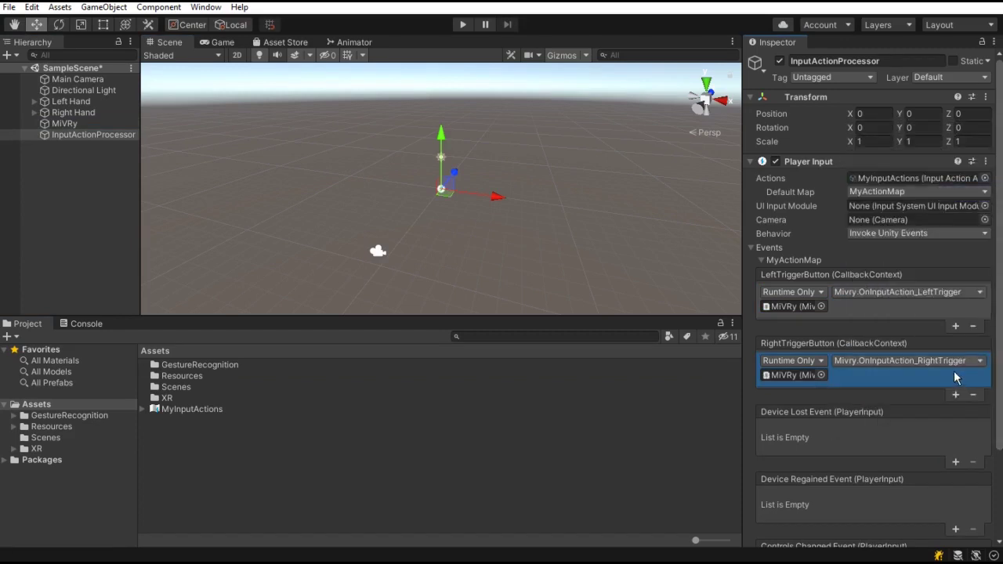
pyautogui.click(964, 362)
pyautogui.moveTo(915, 431)
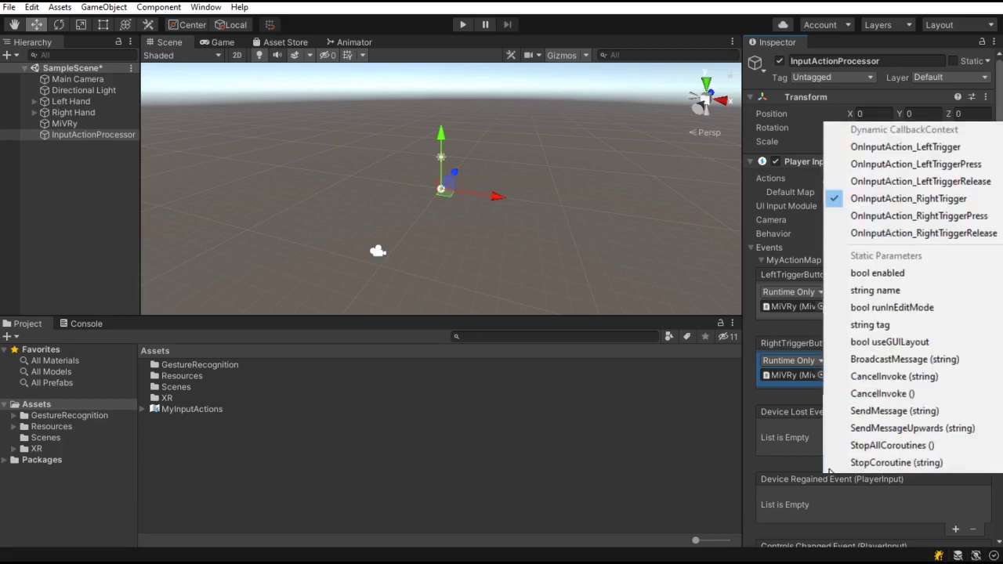
pyautogui.click(921, 204)
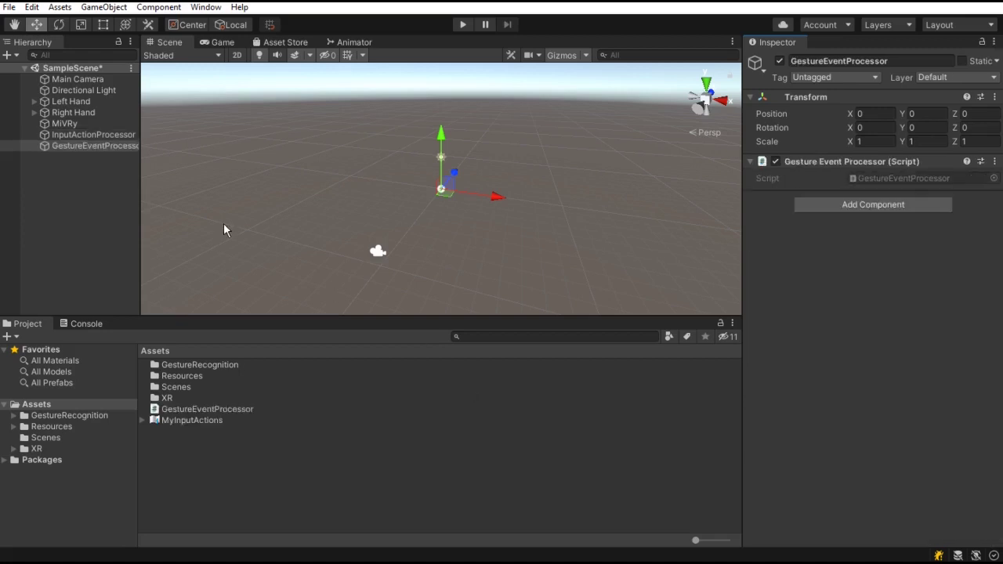
# Step: On MiVRy, set Left Trigger Value to 0, keep threshold 0.9, and enable Continuous Gesture Recognition
pyautogui.click(86, 124)
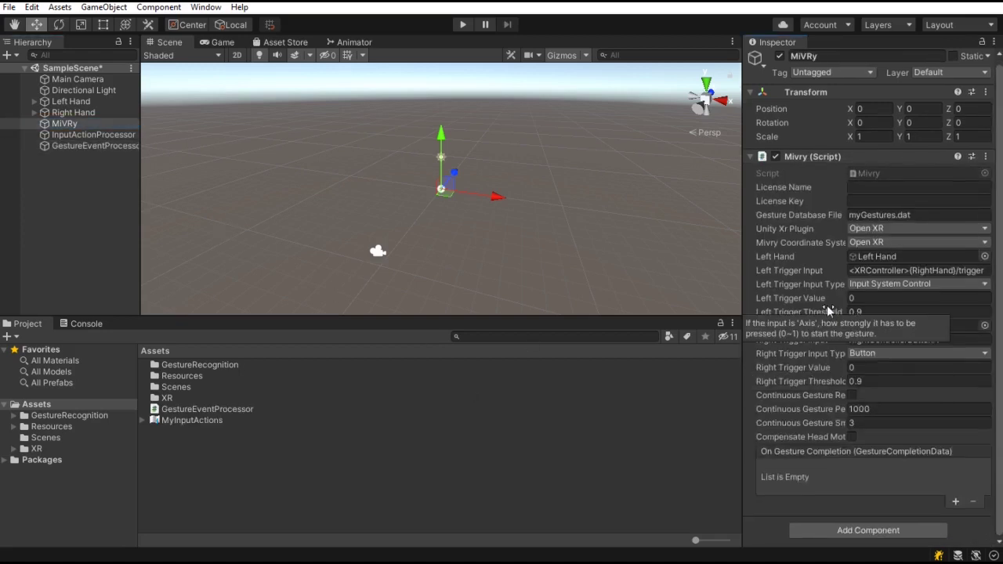
pyautogui.click(836, 301)
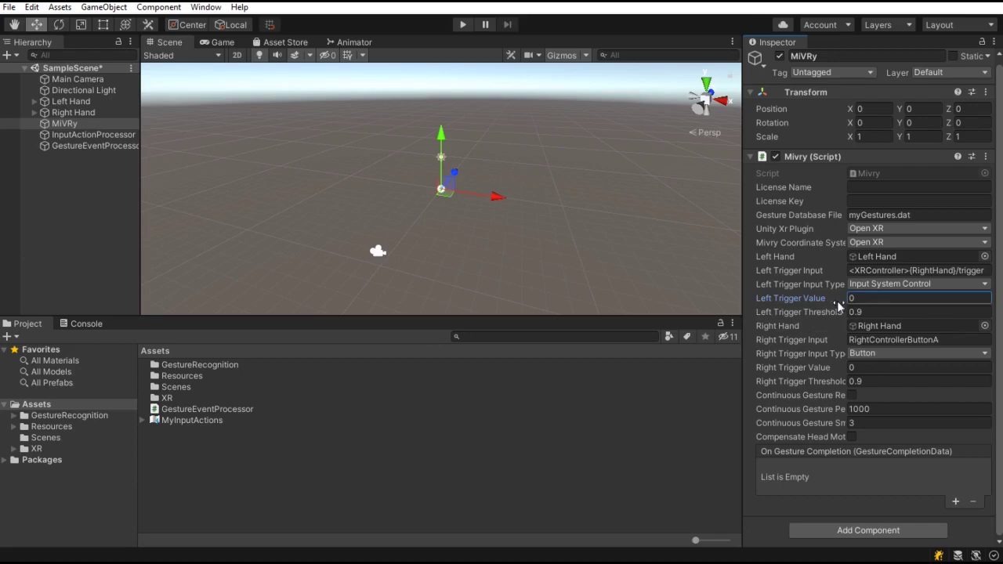
pyautogui.moveTo(867, 310); pyautogui.dragTo(845, 305)
pyautogui.write('0')
pyautogui.click(829, 314)
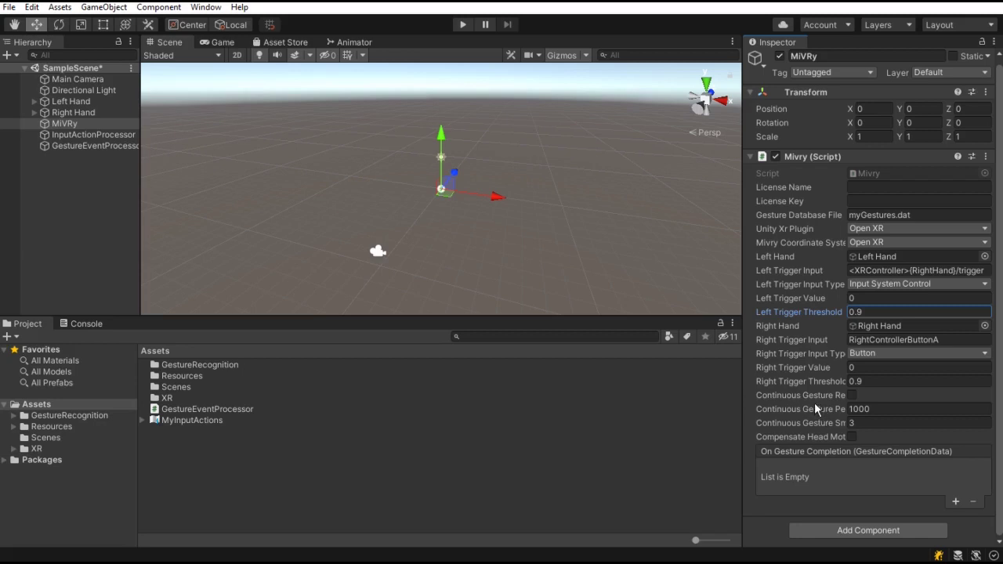
pyautogui.moveTo(814, 403)
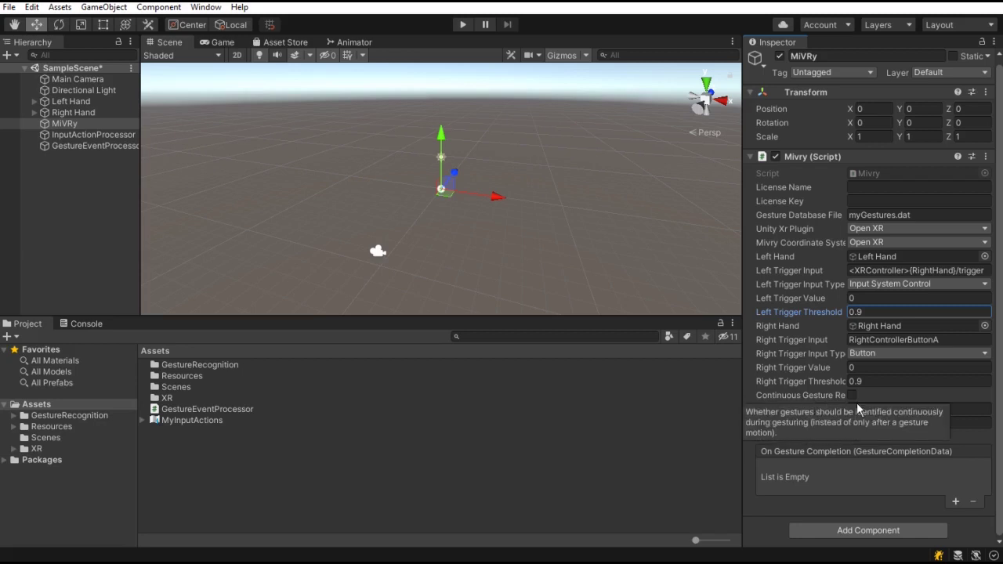
pyautogui.click(854, 398)
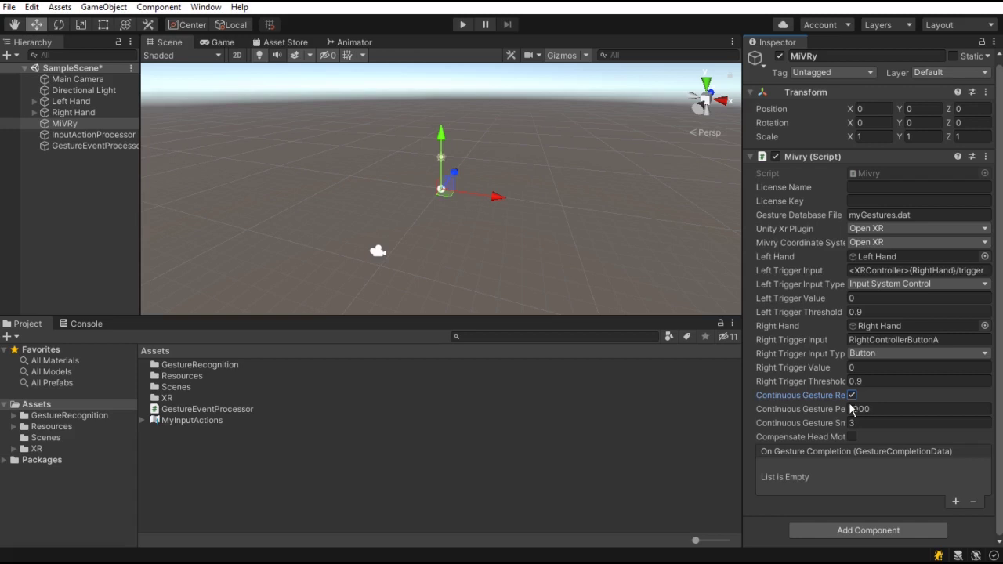
pyautogui.moveTo(849, 408)
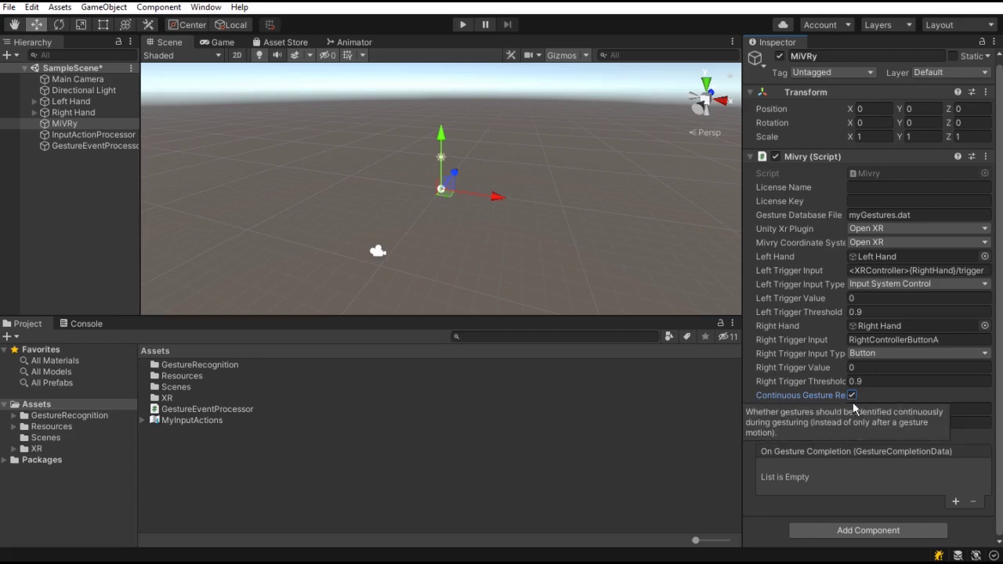
# Step: Untick Continuous Gesture Recognition, leaving period 1000, smoothing 3 and head-motion compensation off
pyautogui.click(853, 400)
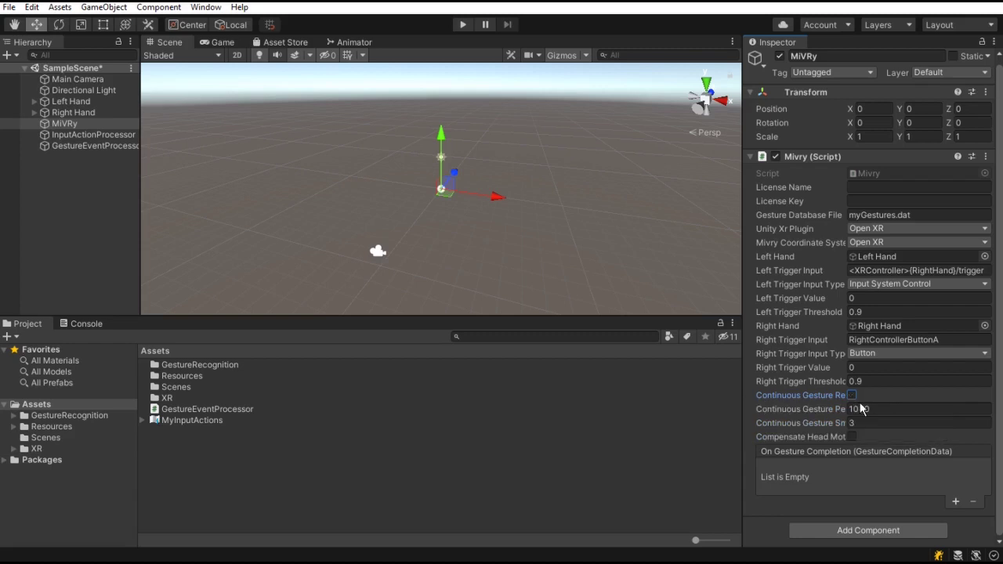
pyautogui.click(849, 413)
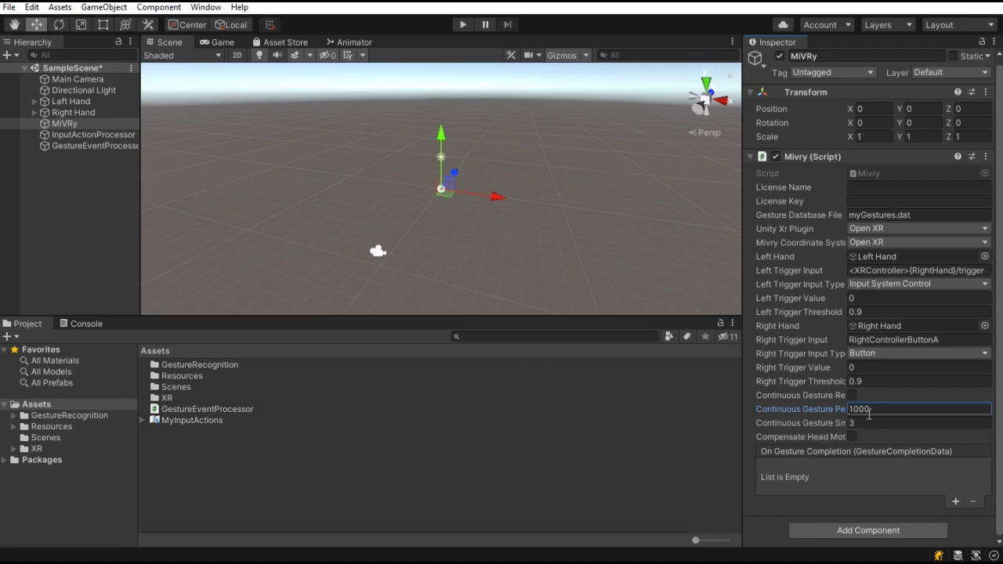
pyautogui.click(830, 427)
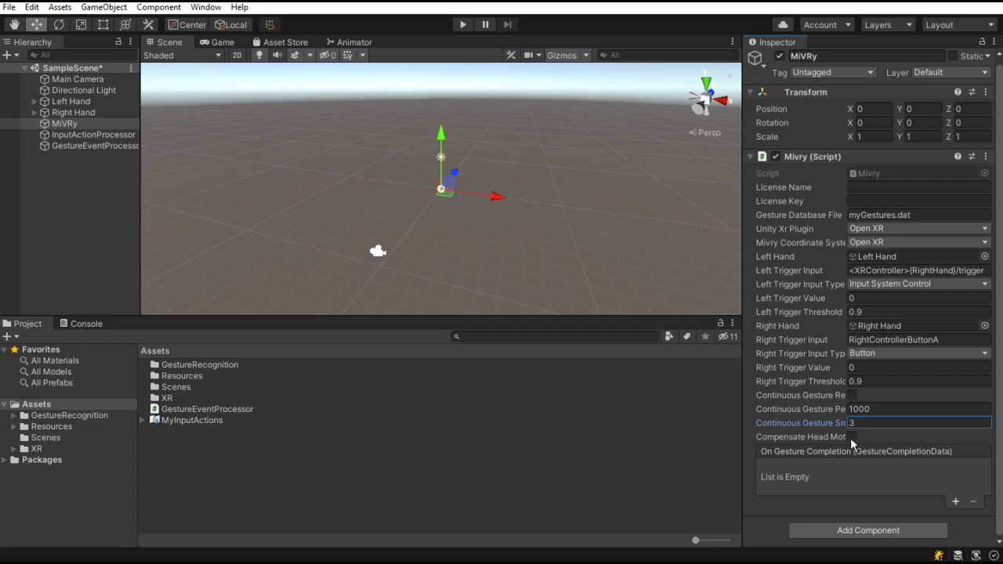
pyautogui.press('Tab')
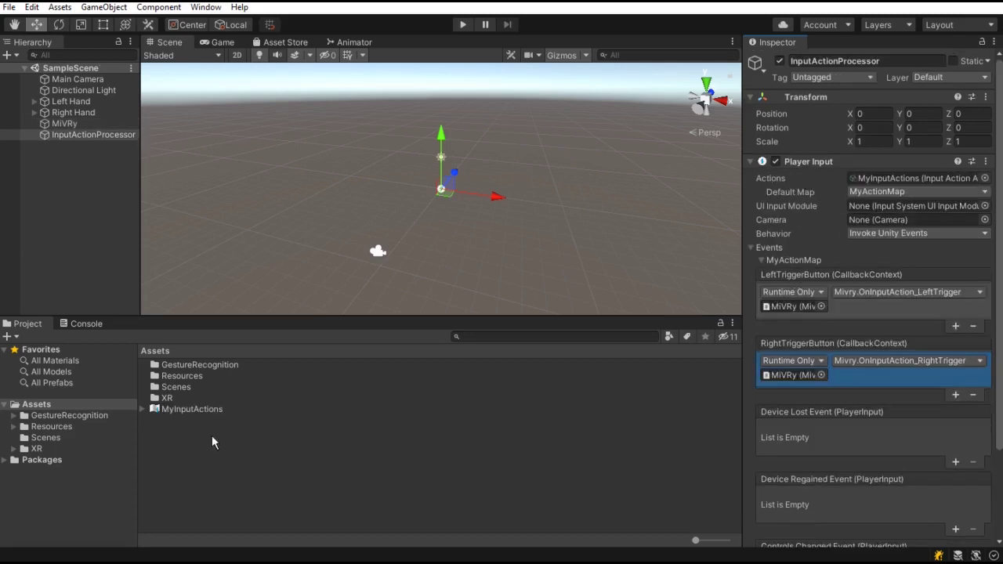
# Step: Create a C# script named GestureEventProcessor in Assets
pyautogui.rightClick(189, 431)
pyautogui.moveTo(319, 59)
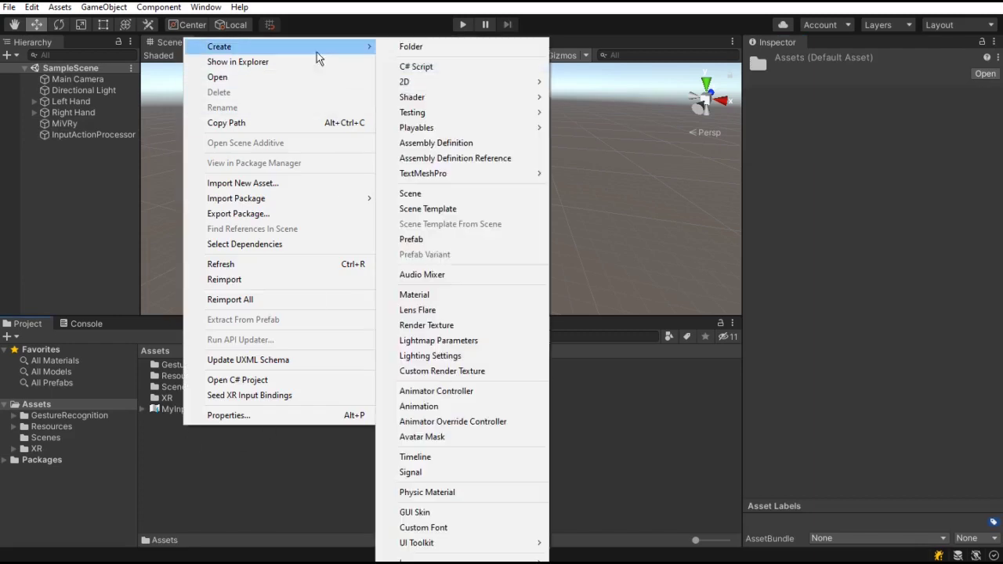
pyautogui.click(457, 71)
pyautogui.write('Gesture')
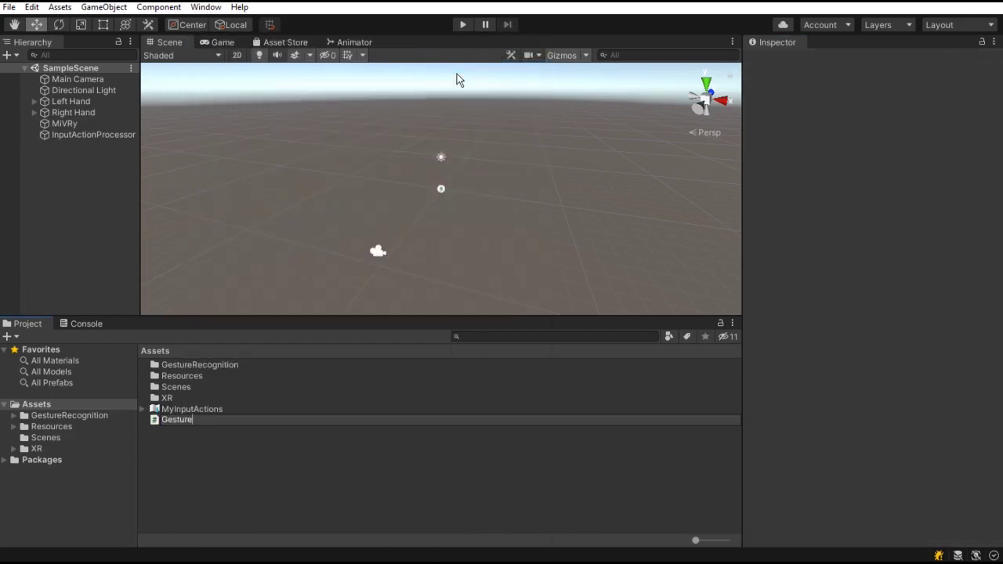
pyautogui.write('EventProcessor')
pyautogui.press('Return')
# Step: Attach the script to a new empty GestureEventProcessor object and open it in Visual Studio
pyautogui.rightClick(71, 169)
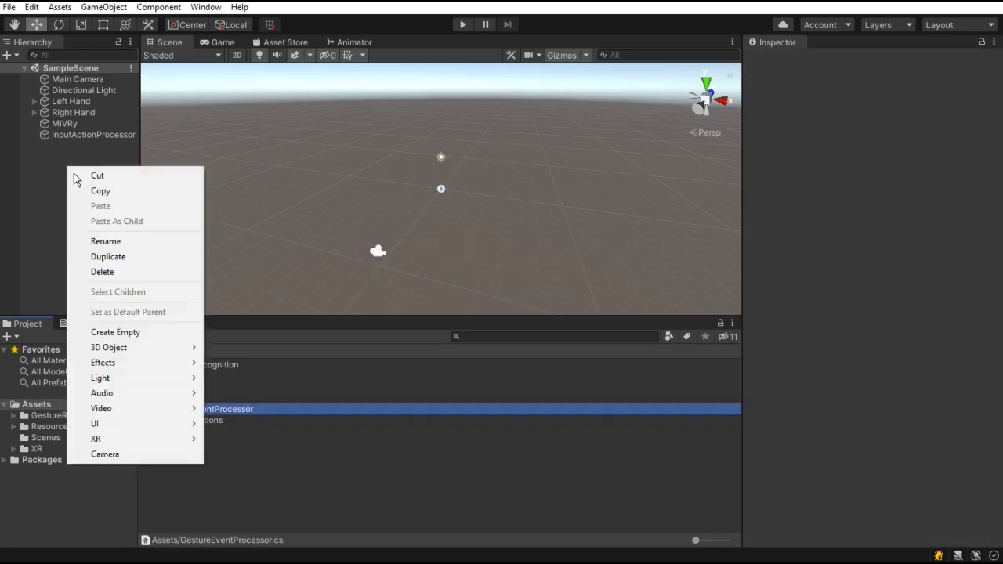
pyautogui.click(150, 339)
pyautogui.write('GestureE')
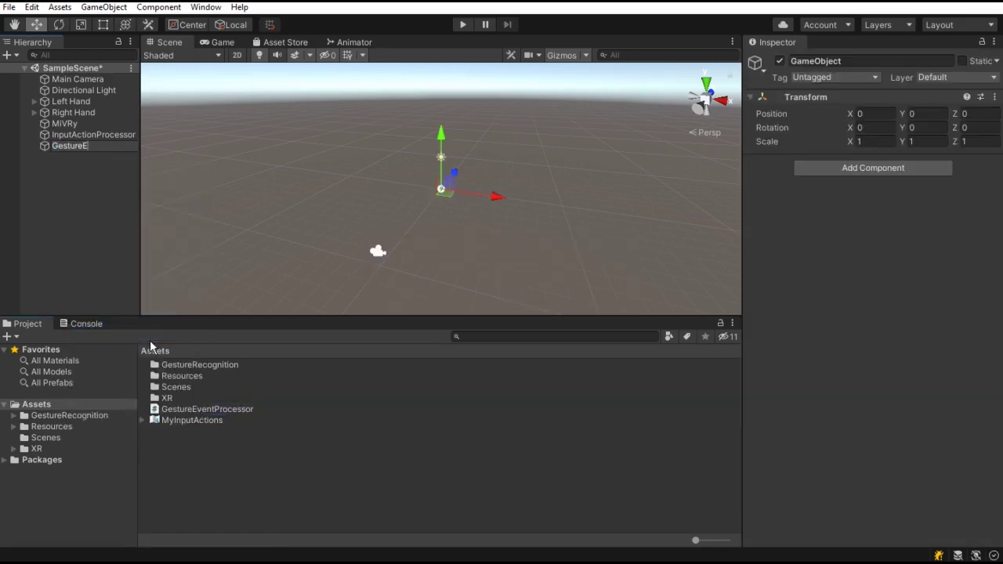
pyautogui.write('ventProcessor')
pyautogui.press('Return')
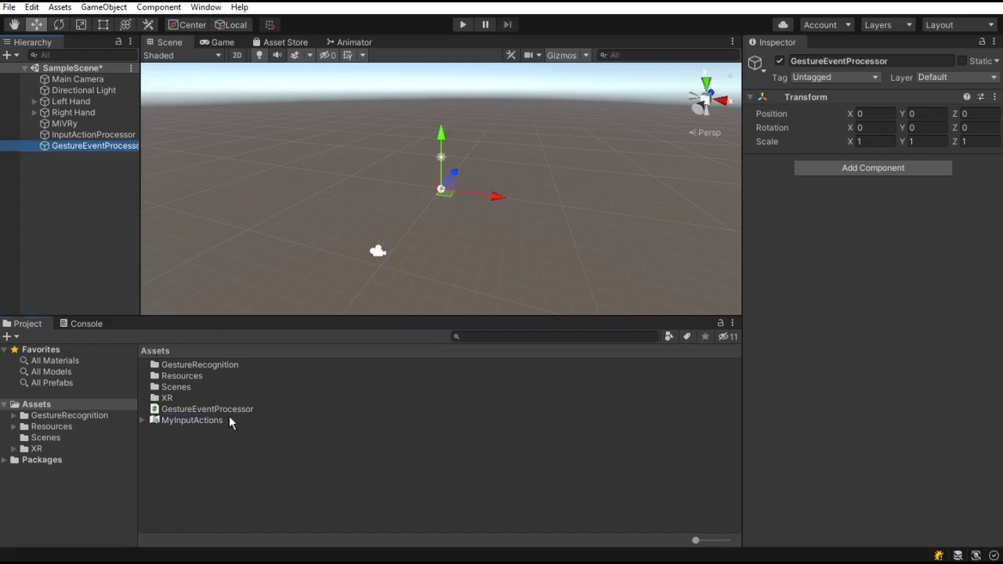
pyautogui.moveTo(229, 413); pyautogui.dragTo(98, 153)
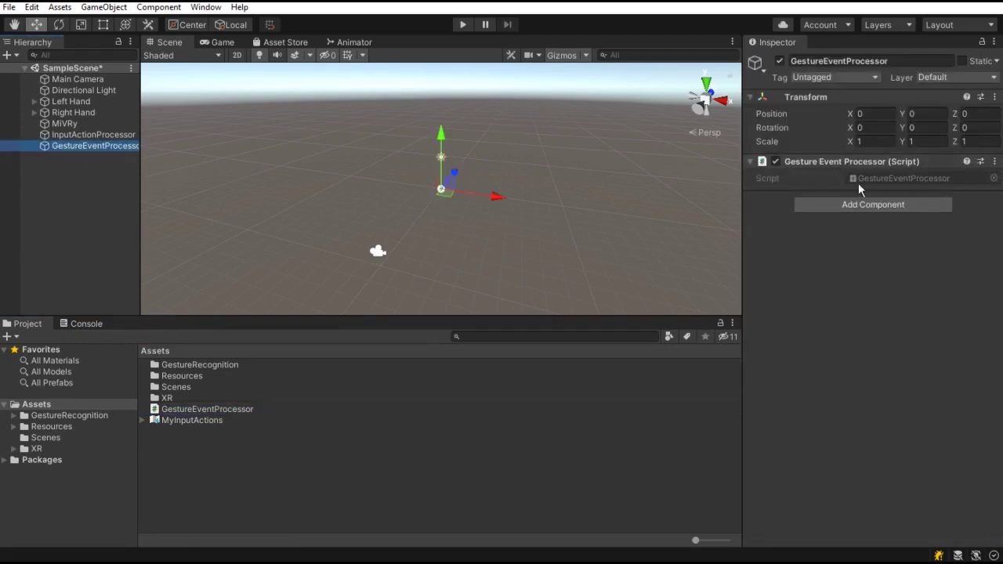
pyautogui.rightClick(839, 163)
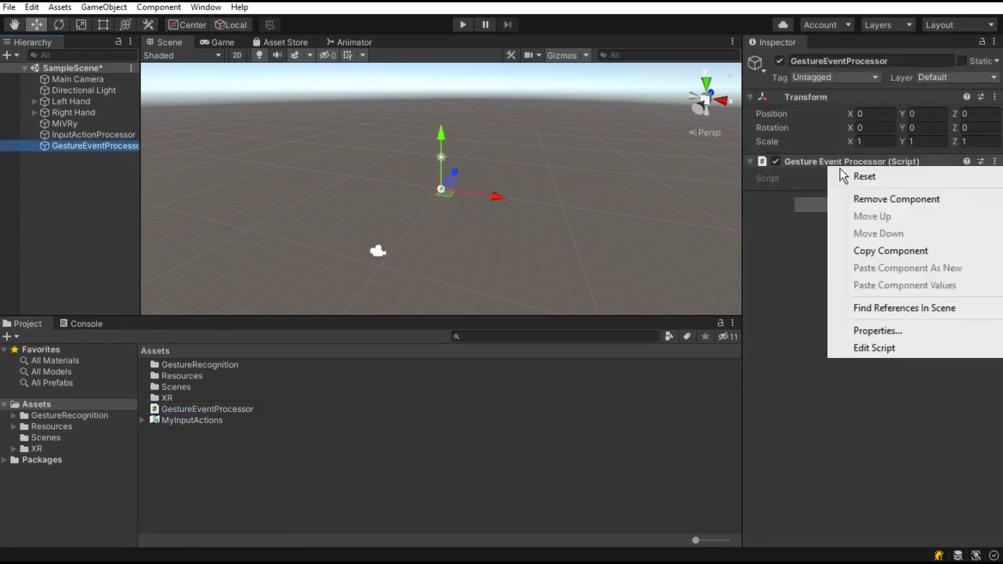
pyautogui.click(889, 349)
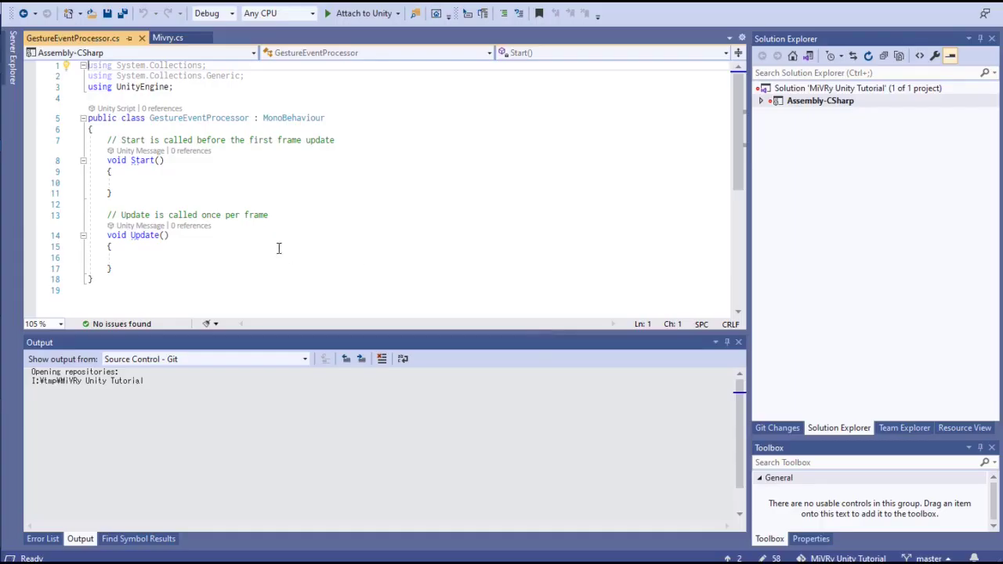
# Step: Below Update, add public void OnGestureCompleted(GestureCompletionData gestureCompletionData) with an opening brace
pyautogui.click(131, 272)
pyautogui.press('Return')
pyautogui.press('Return')
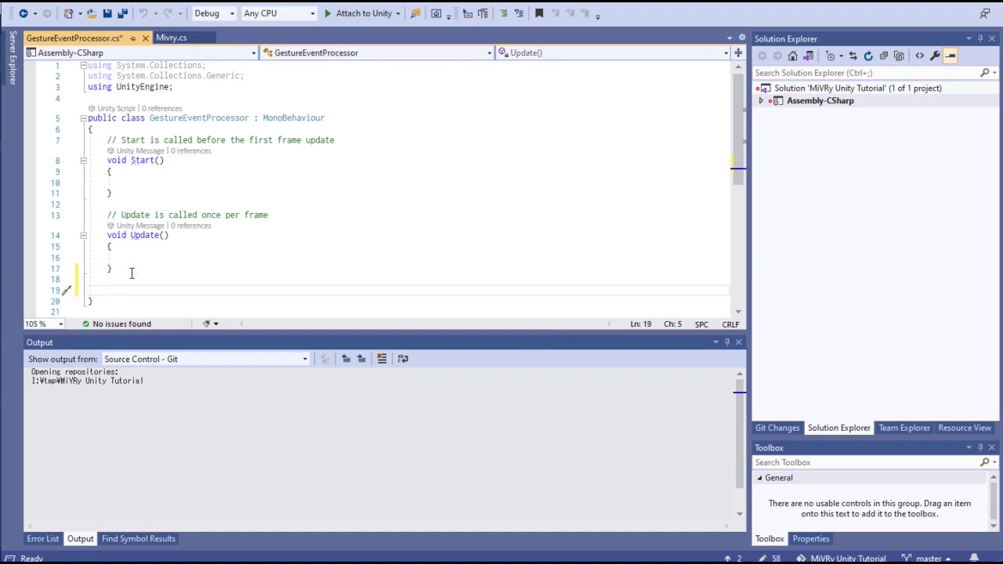
pyautogui.write('public void O')
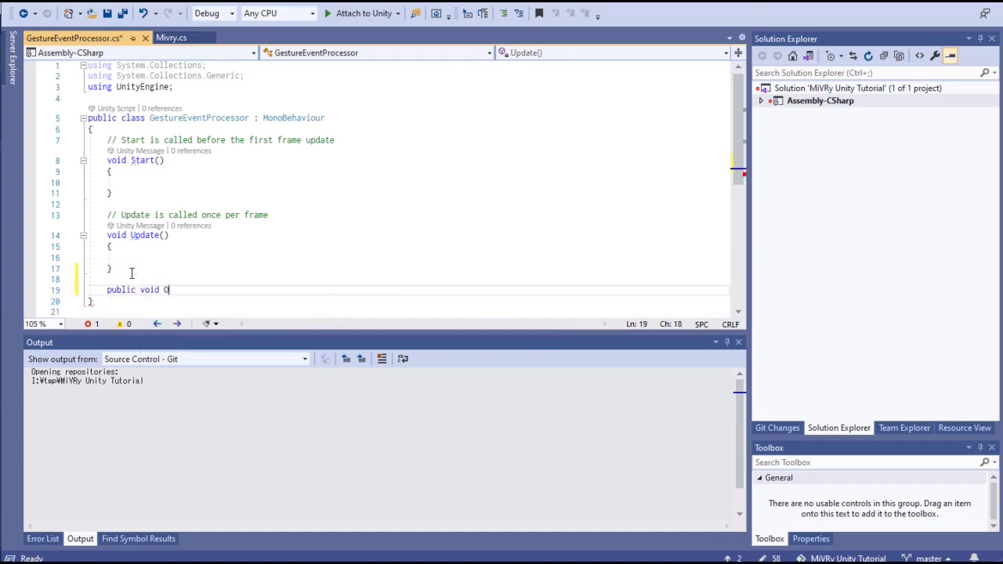
pyautogui.write('nGestureComplet')
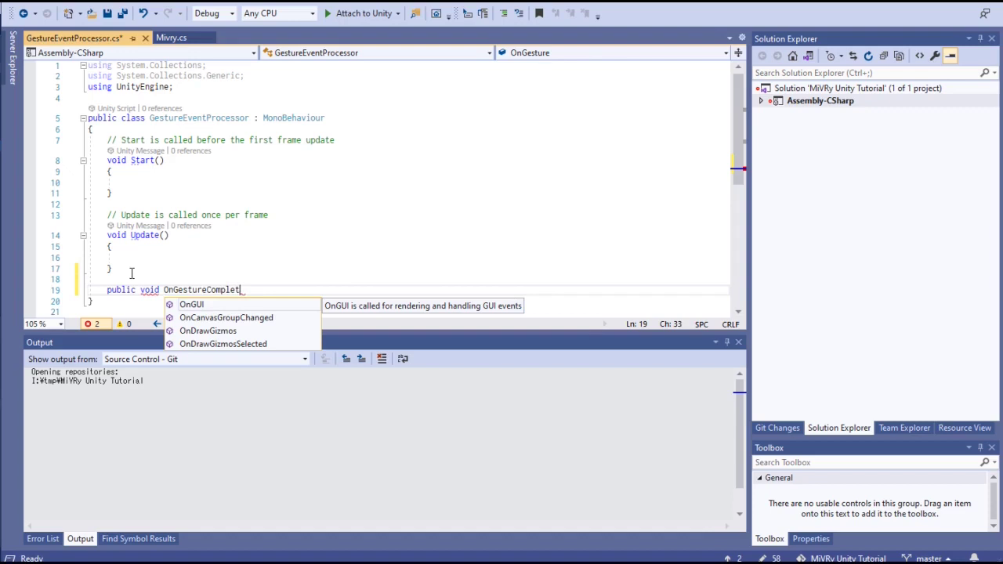
pyautogui.write('ed(Gesture')
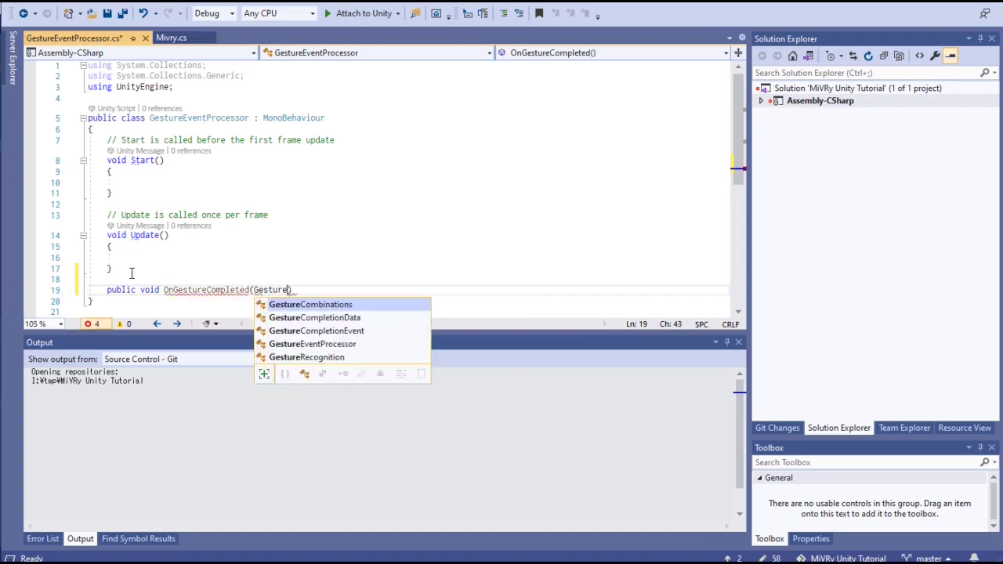
pyautogui.press('Down')
pyautogui.press('Tab')
pyautogui.press('Tab')
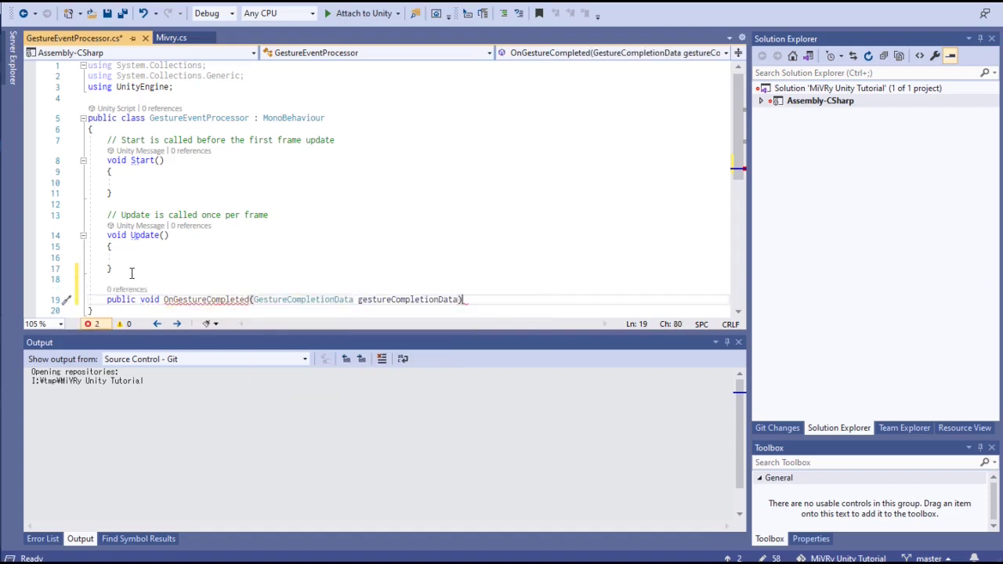
pyautogui.press('Return')
pyautogui.write('{')
pyautogui.press('Return')
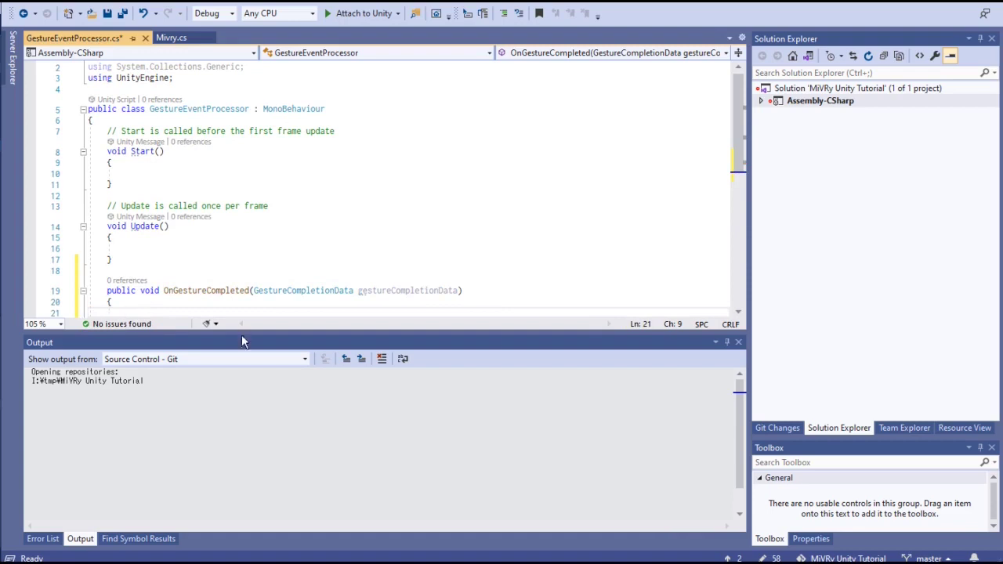
pyautogui.moveTo(242, 336); pyautogui.dragTo(228, 460)
# Step: Add an if block checking gestureCompletionData.similarity >= 0.5
pyautogui.write('if (gesture')
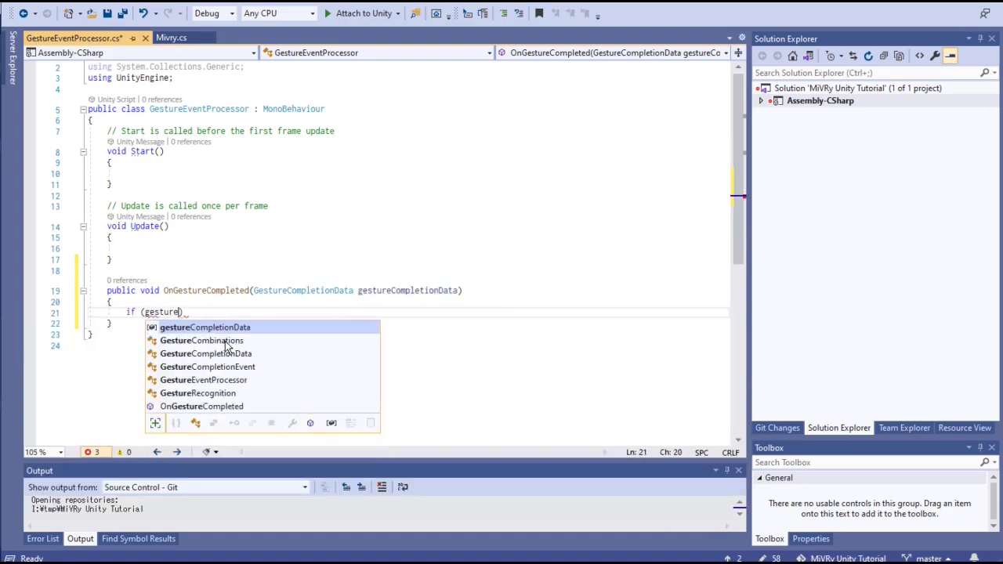
pyautogui.press('Tab')
pyautogui.write('.')
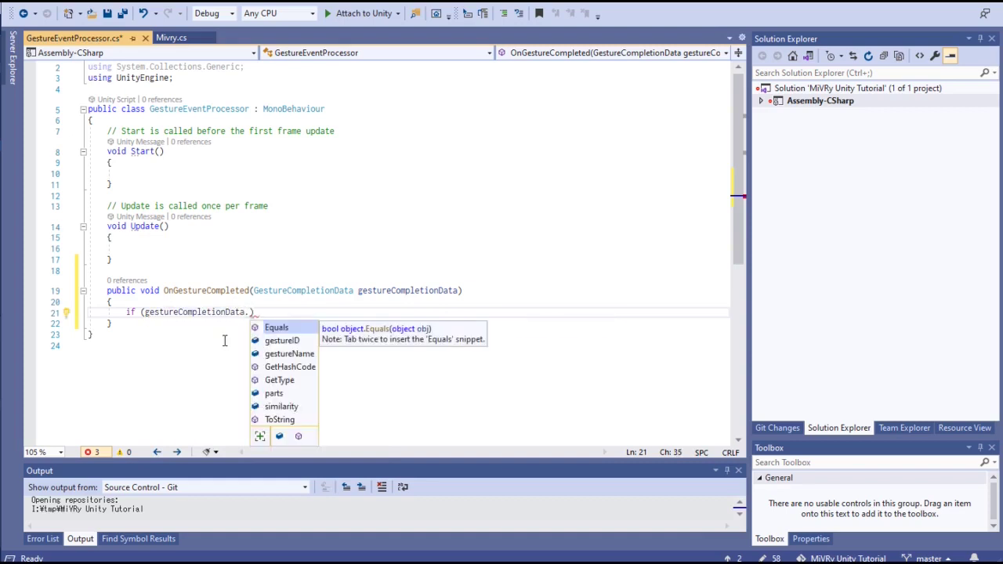
pyautogui.press('Down')
pyautogui.press('Down')
pyautogui.press('Down')
pyautogui.press('Down')
pyautogui.press('Down')
pyautogui.press('Down')
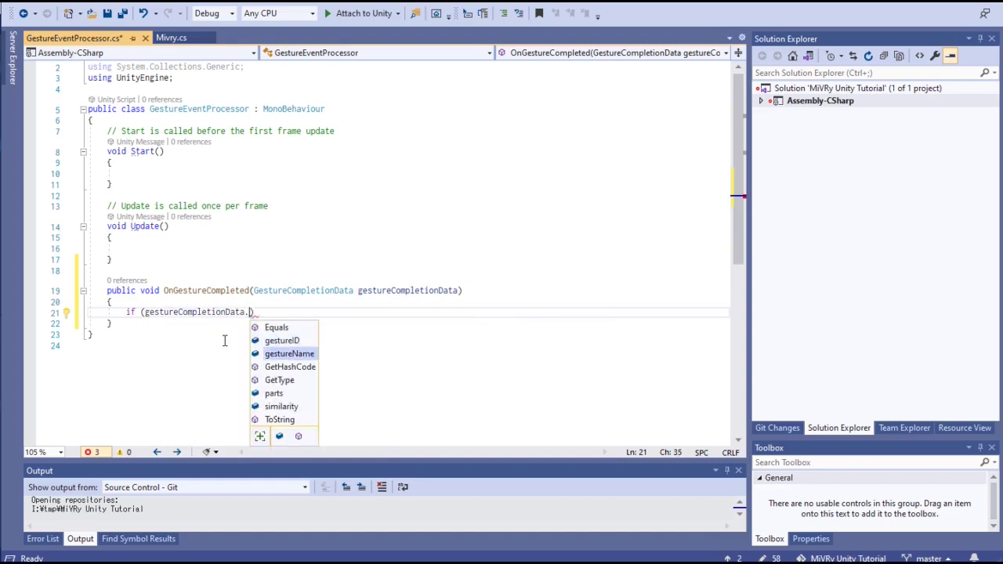
pyautogui.press('Tab')
pyautogui.write('>= 0.5')
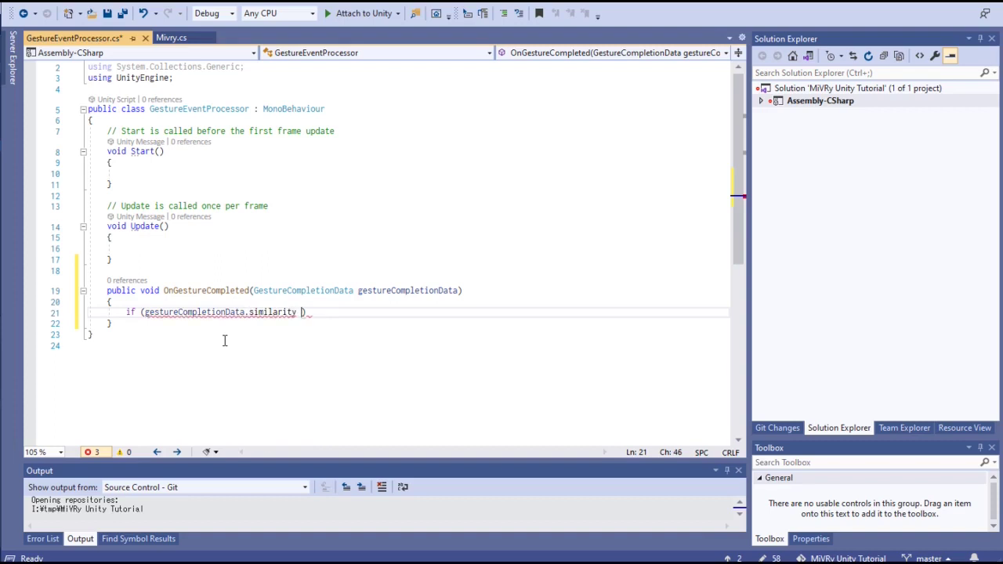
pyautogui.write(') {')
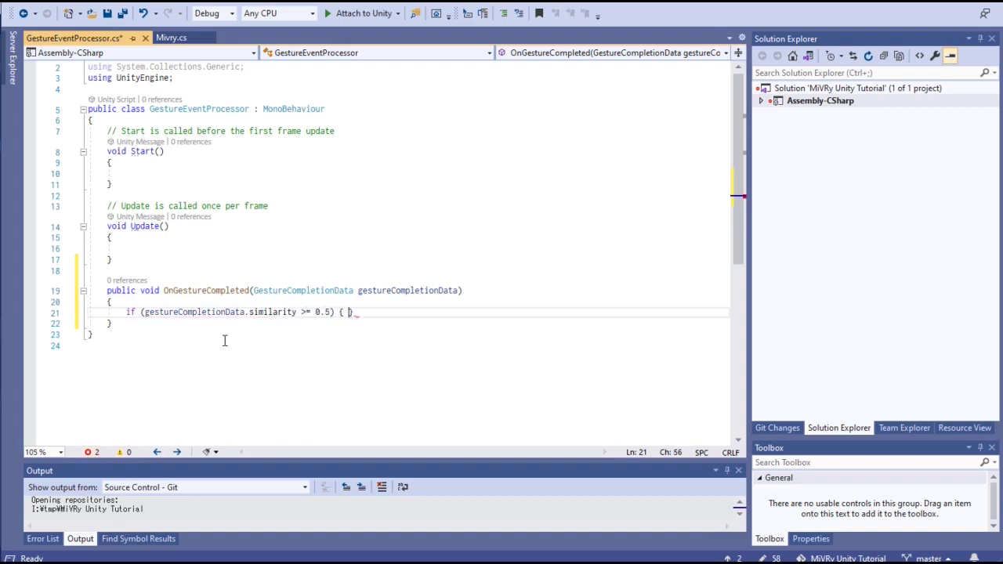
pyautogui.press('Return')
pyautogui.write('////')
# Step: Above it, add an if (gestureCompletionData.gestureID < 0) block that returns
pyautogui.press('Up')
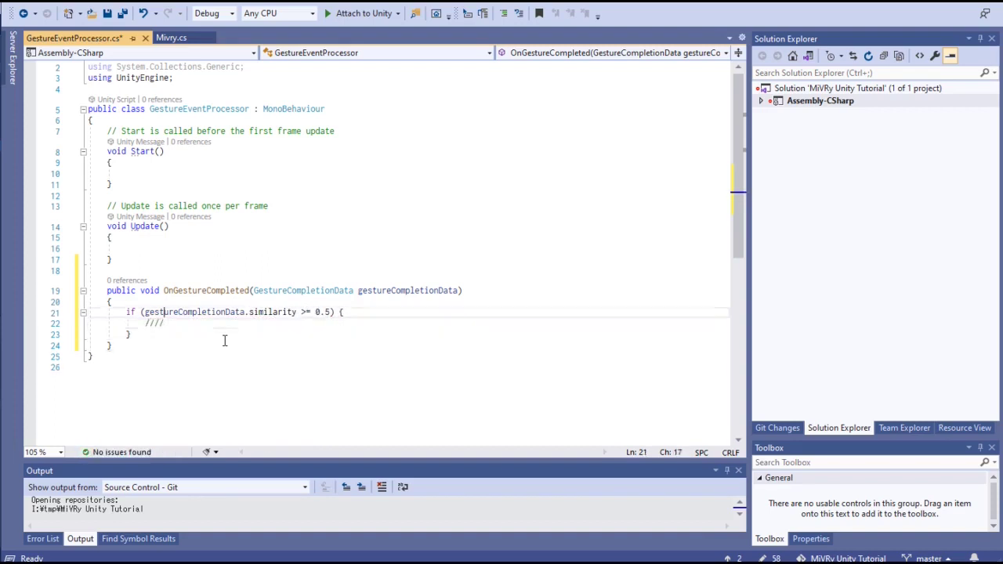
pyautogui.hotkey('ctrl', 'Return')
pyautogui.write('if (gestureCompletionData.')
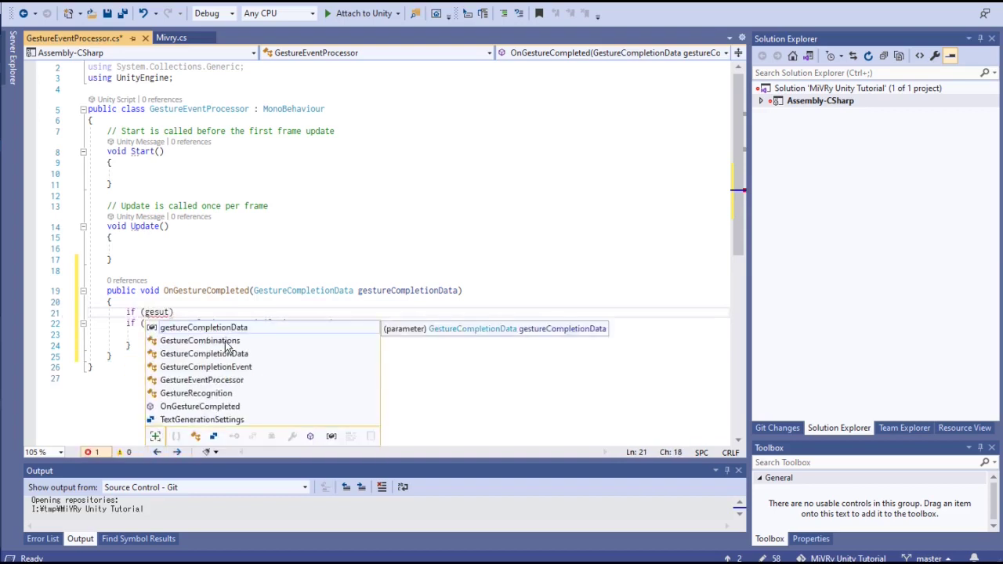
pyautogui.press('Up')
pyautogui.press('Up')
pyautogui.press('Up')
pyautogui.press('Up')
pyautogui.press('Up')
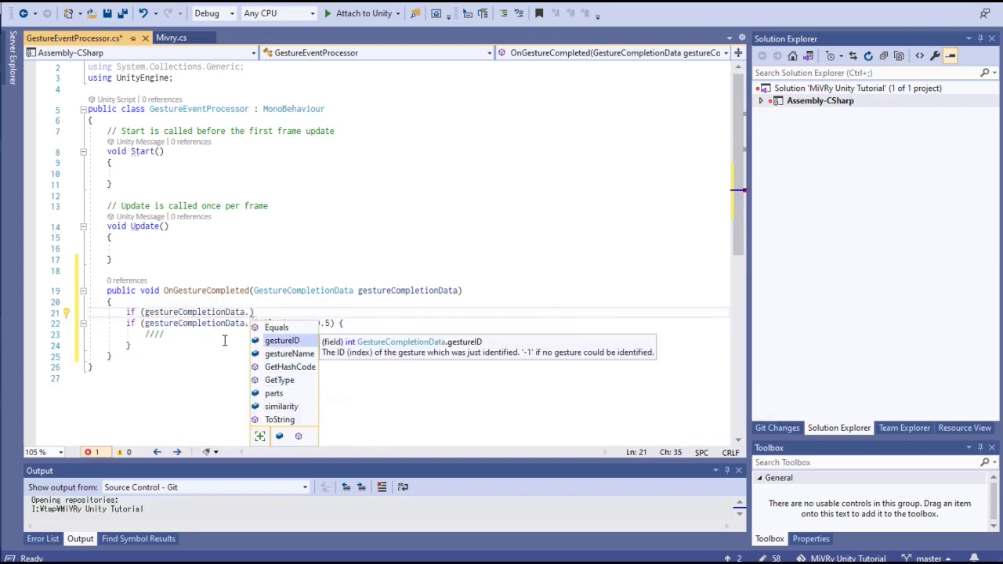
pyautogui.press('Tab')
pyautogui.write('< 0) {')
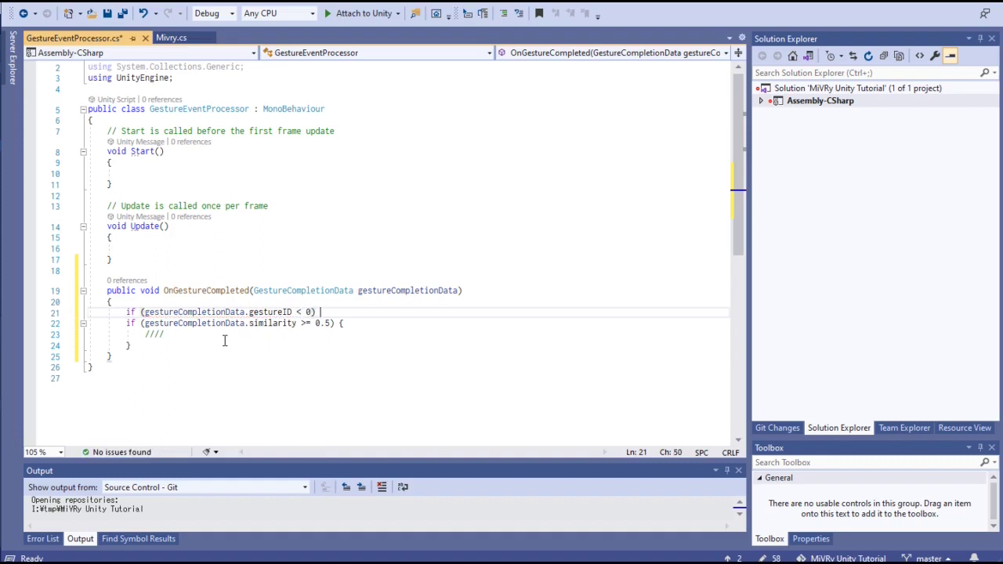
pyautogui.press('Return')
pyautogui.write('retu')
pyautogui.press('Tab')
pyautogui.write(';')
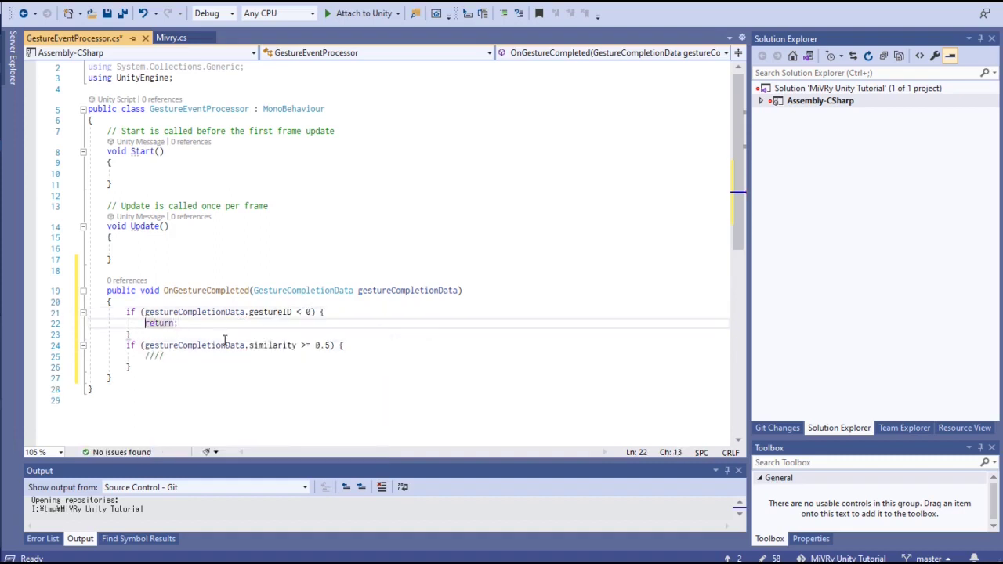
# Step: Before the return, store GestureRecognition.getErrorMessage(gestureCompletionData.gestureID) in string errorMessage
pyautogui.hotkey('ctrl', 'Return')
pyautogui.write('string errorMes')
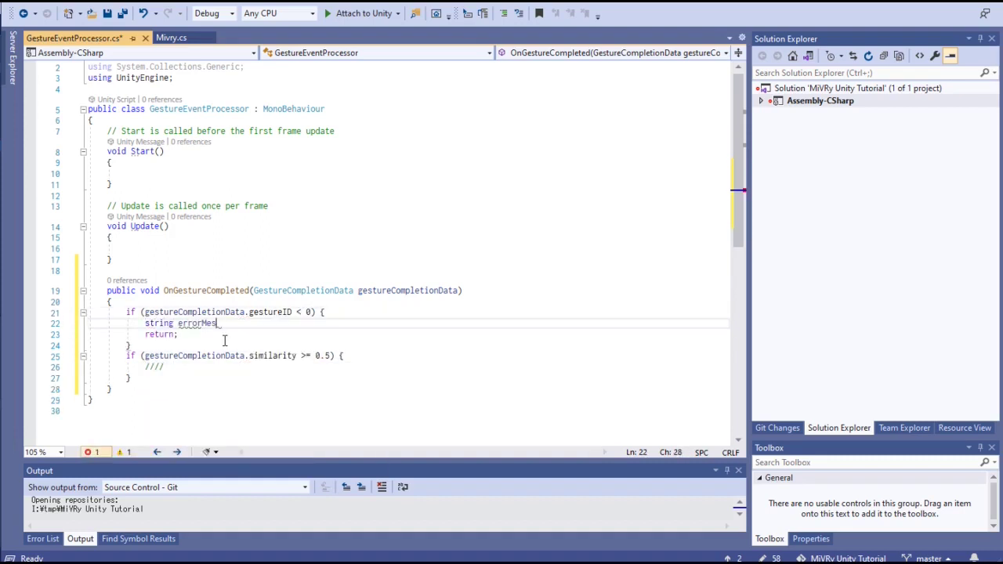
pyautogui.write('sage = Gestu')
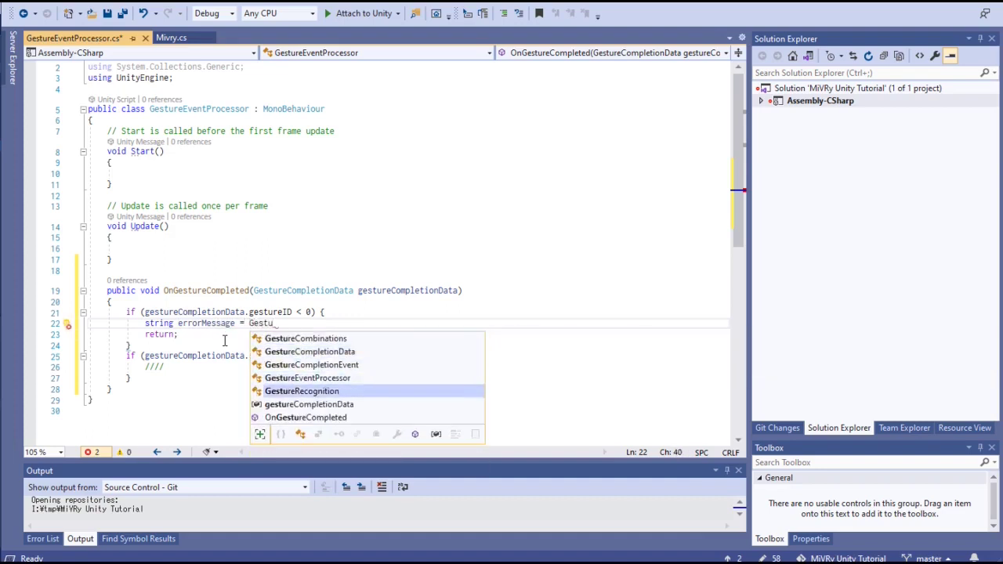
pyautogui.press('Tab')
pyautogui.write('.get')
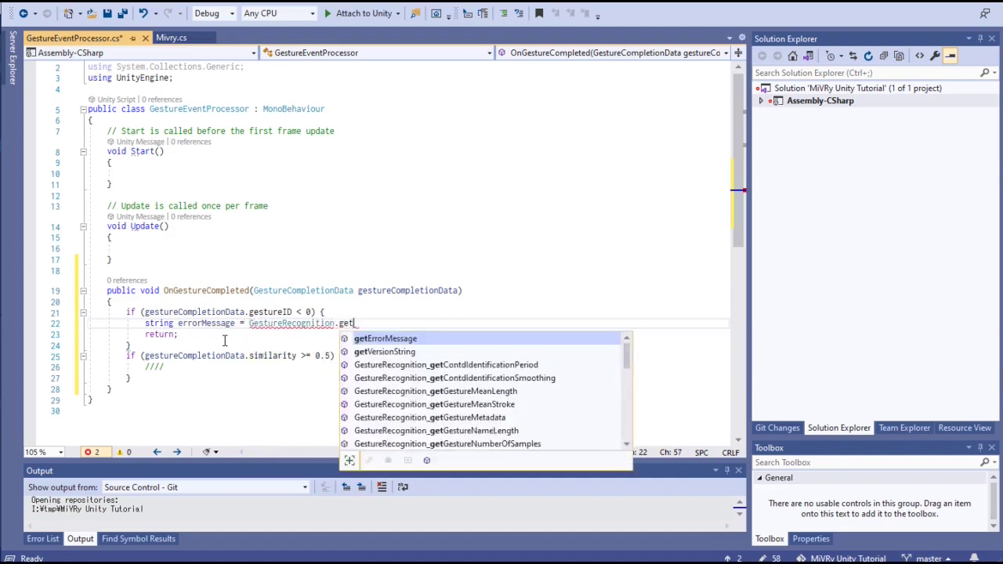
pyautogui.press('Tab')
pyautogui.write('(gestureCompletionData.')
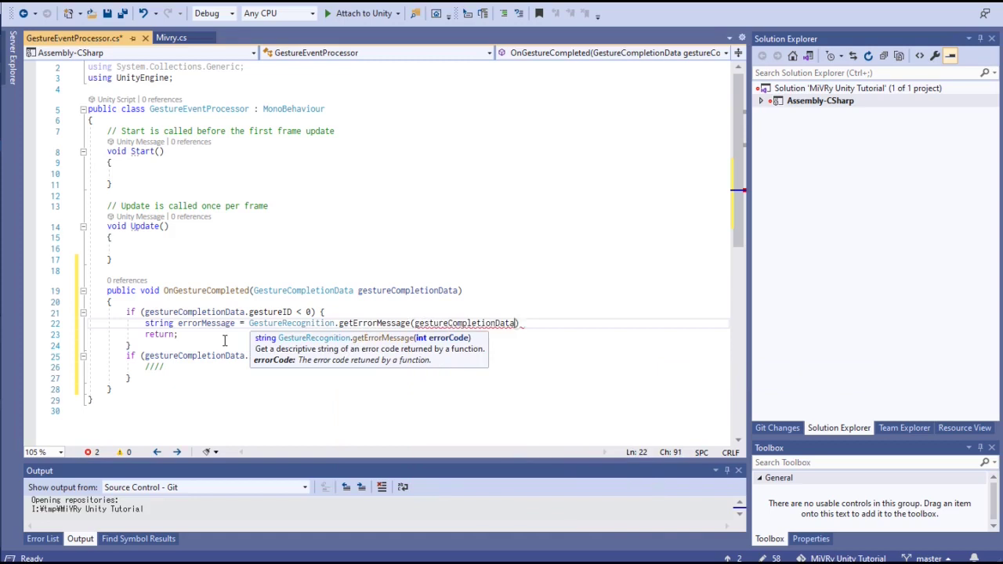
pyautogui.press('Tab')
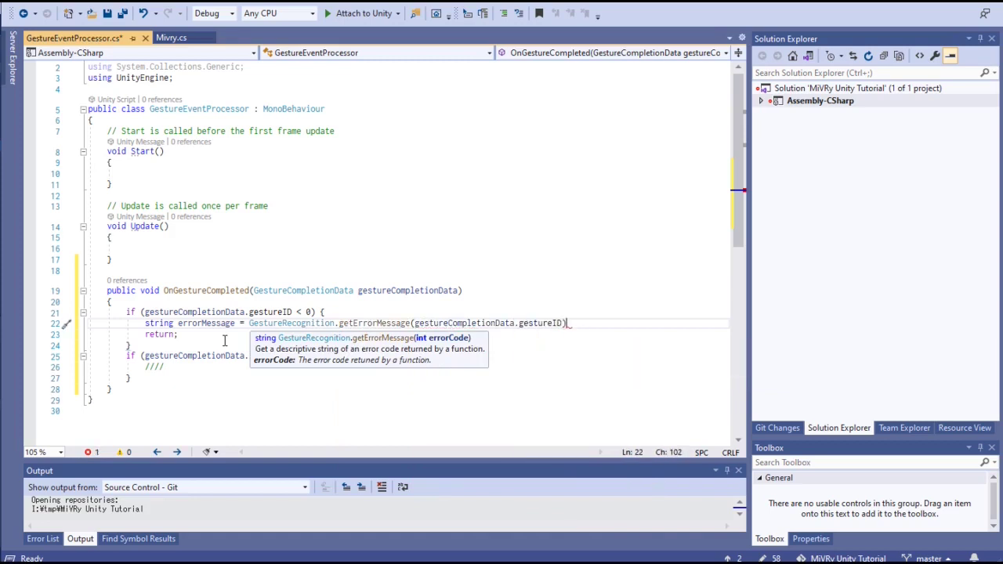
pyautogui.write(');')
pyautogui.press('Return')
pyautogui.write('//')
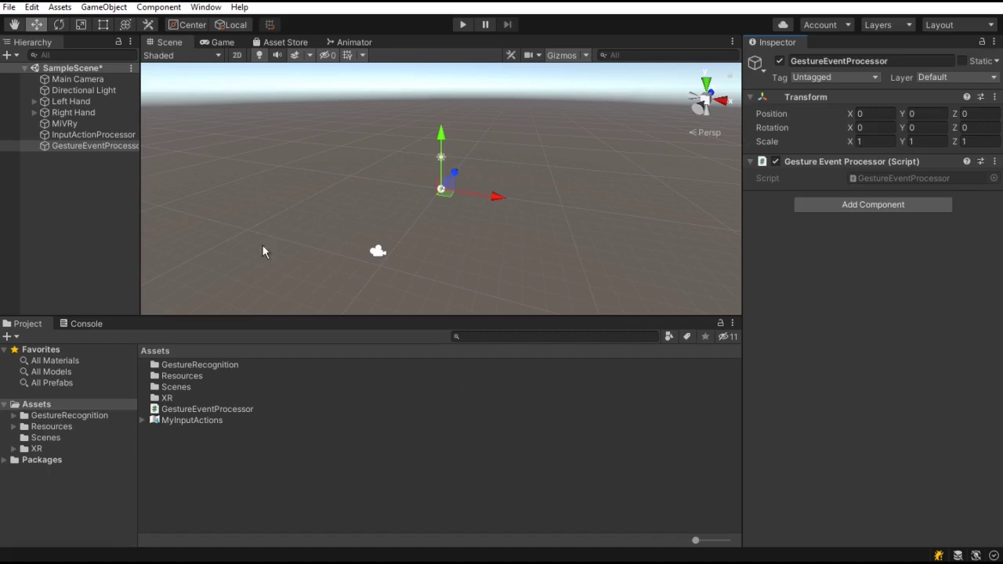
# Step: On MiVRy, add an On Gesture Completion entry targeting GestureEventProcessor's OnGestureCompleted function
pyautogui.click(78, 123)
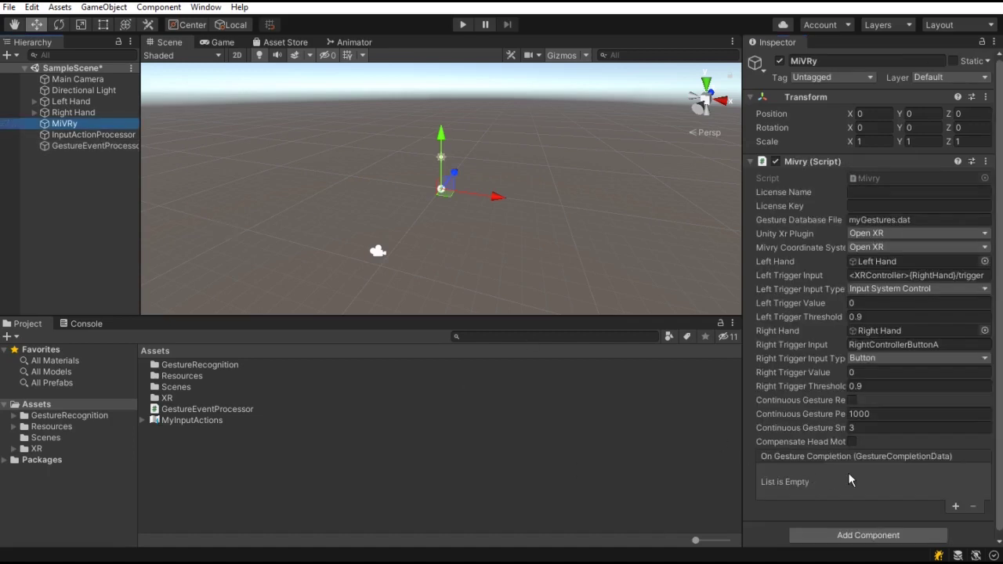
pyautogui.scroll(-1, 850, 479)
pyautogui.click(784, 459)
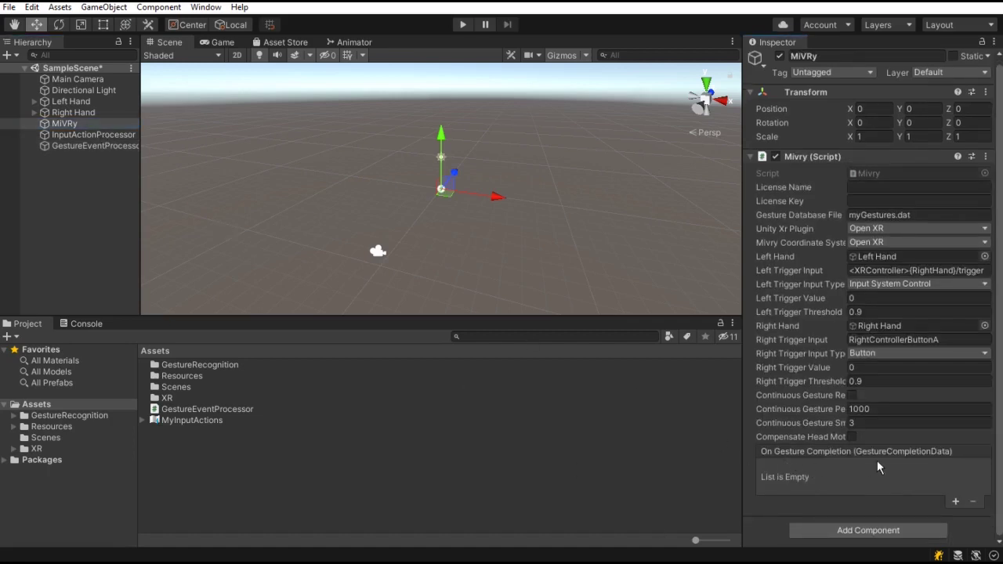
pyautogui.click(955, 502)
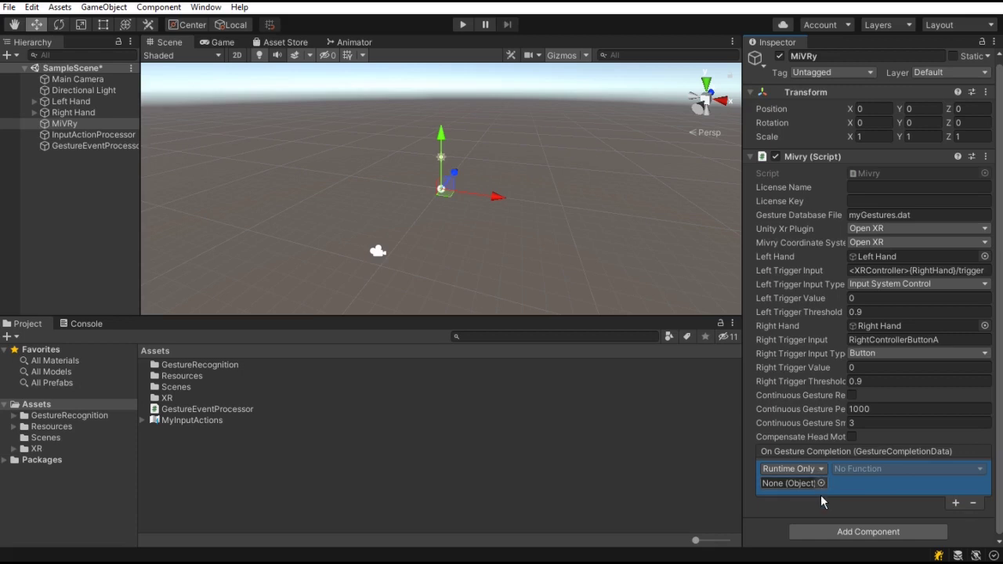
pyautogui.moveTo(126, 147); pyautogui.dragTo(815, 484)
pyautogui.click(855, 470)
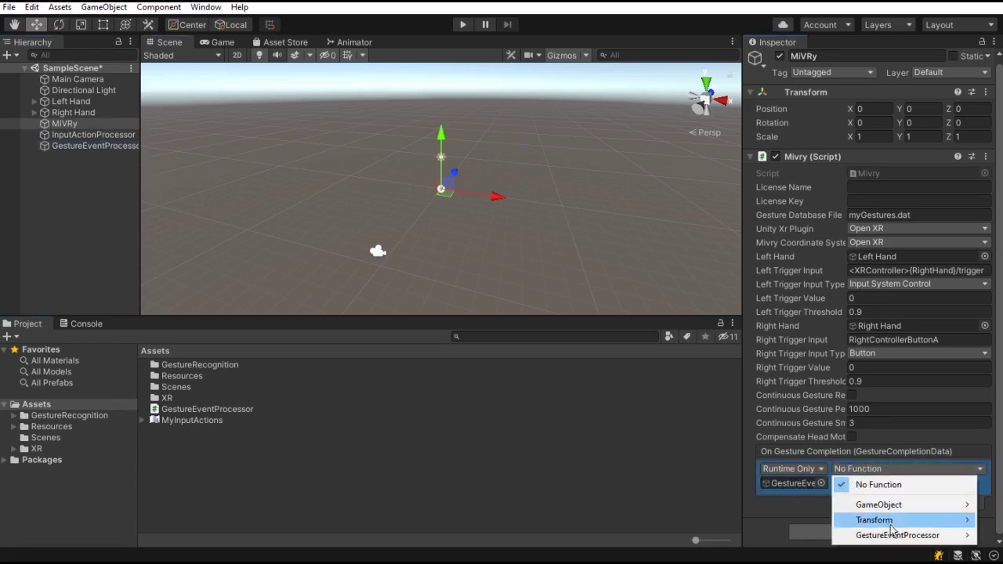
pyautogui.moveTo(902, 536)
pyautogui.click(941, 331)
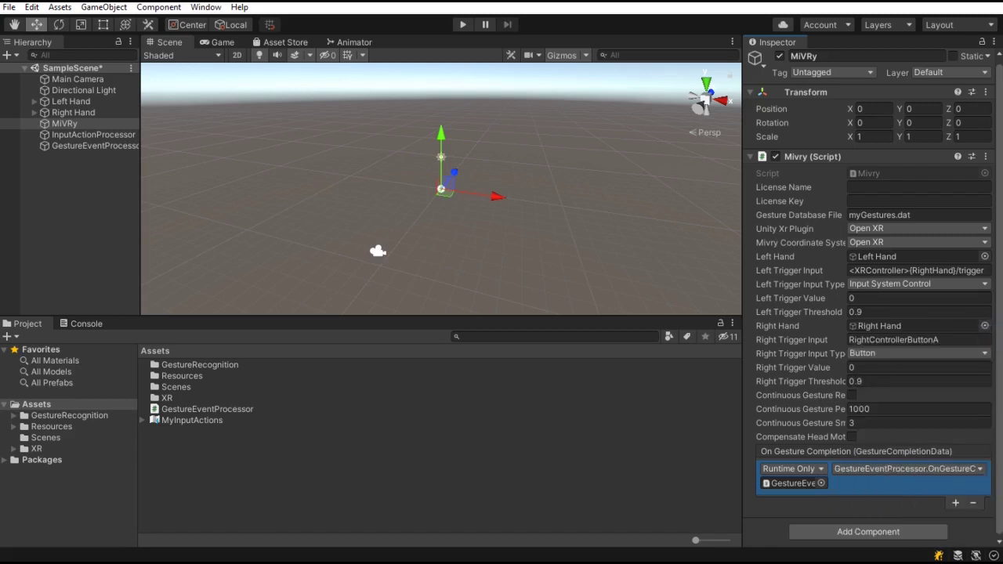